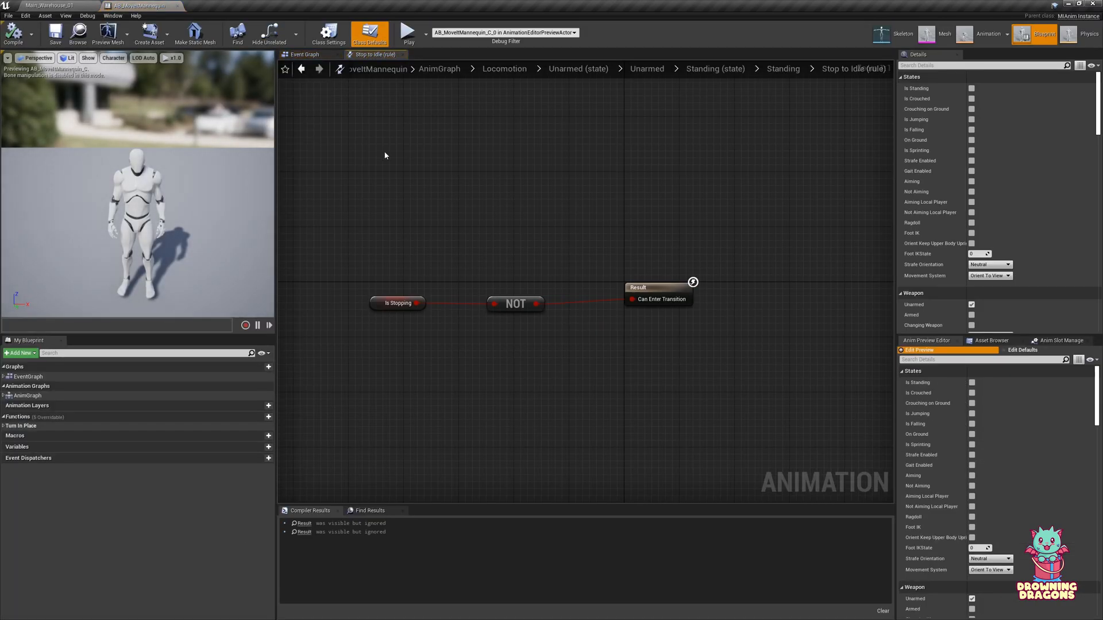
# - Close the Stop to Idle rule graph and inspect the Locomotion state machine inside the AnimGraph
pyautogui.middleClick(374, 55)
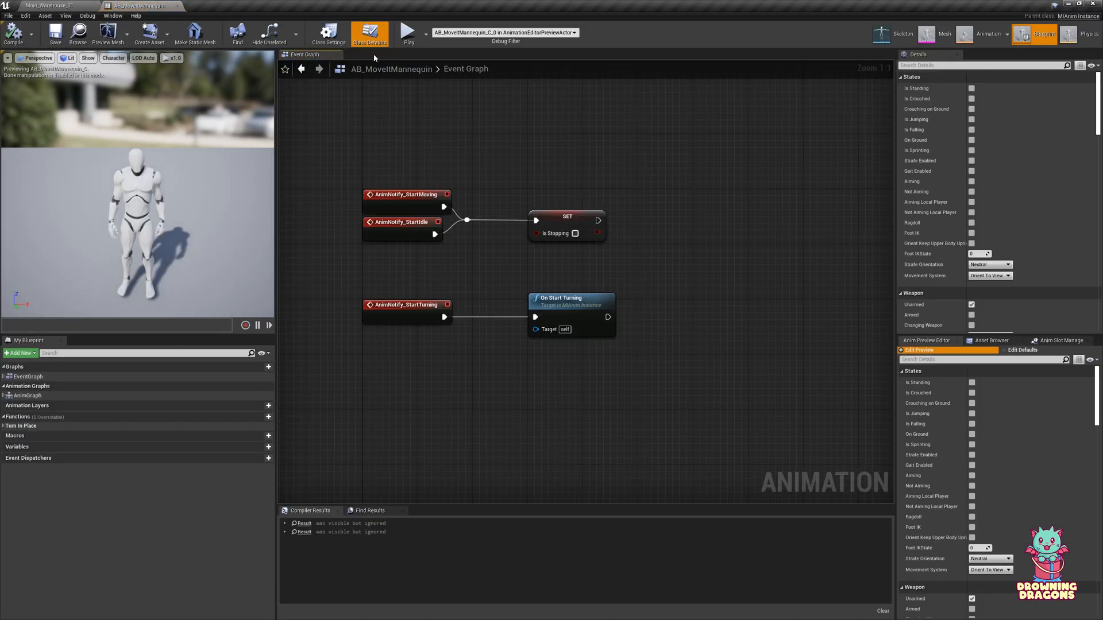
pyautogui.doubleClick(27, 395)
pyautogui.scroll(11, 566, 186)
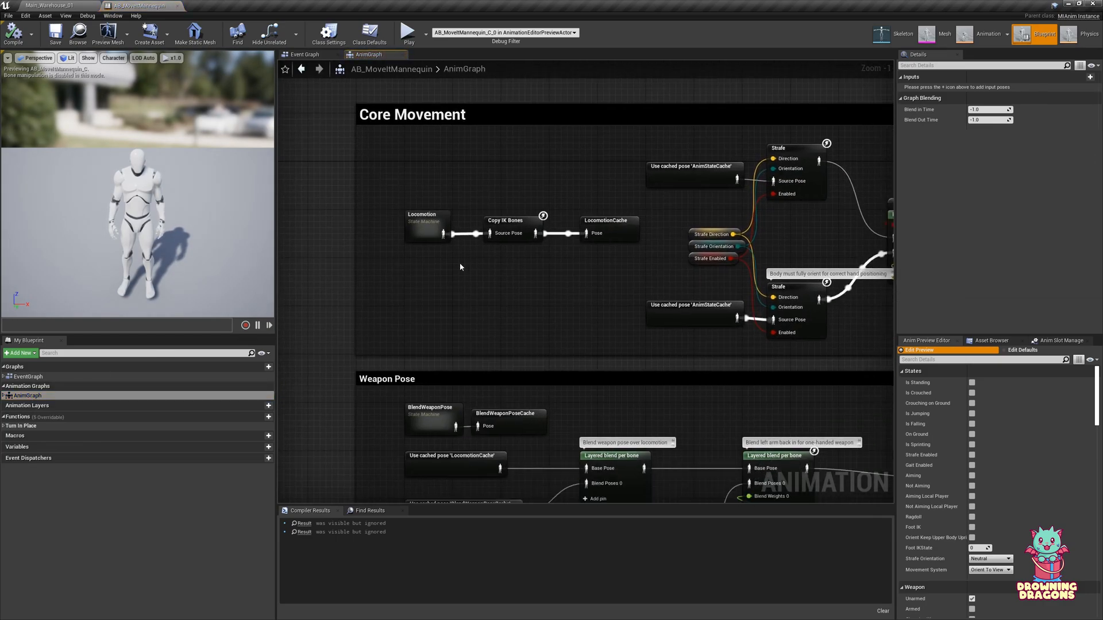
pyautogui.doubleClick(424, 230)
pyautogui.doubleClick(610, 261)
pyautogui.doubleClick(555, 261)
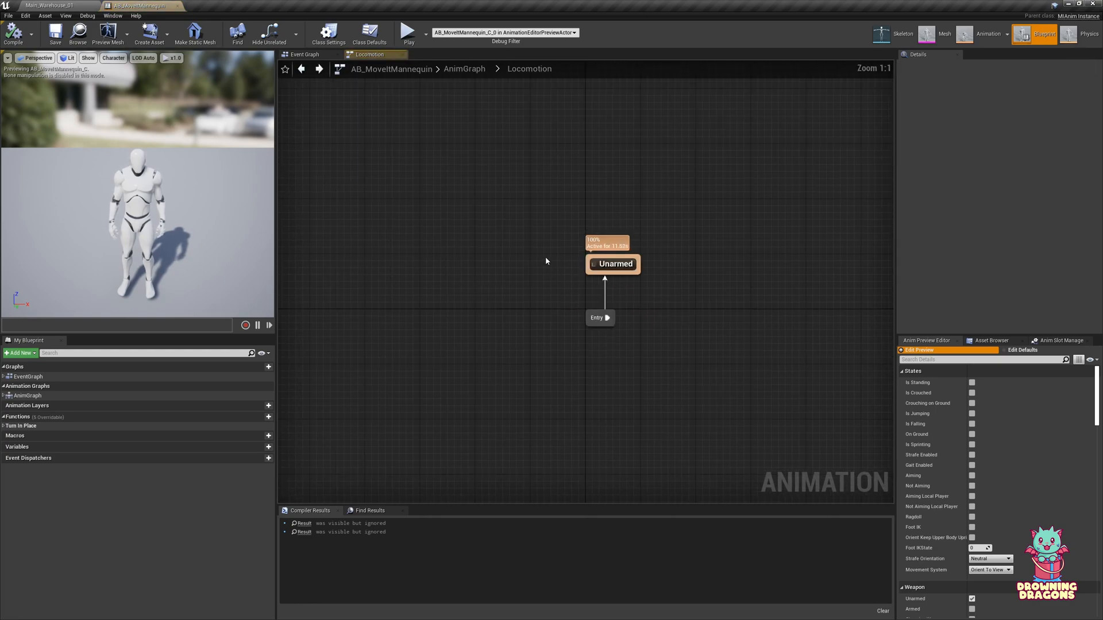
# - Add the MoveIt Drongo content folder to the favorites and open its AB_MoveIt_Drongo animation blueprint
pyautogui.click(51, 5)
pyautogui.scroll(-5, 88, 543)
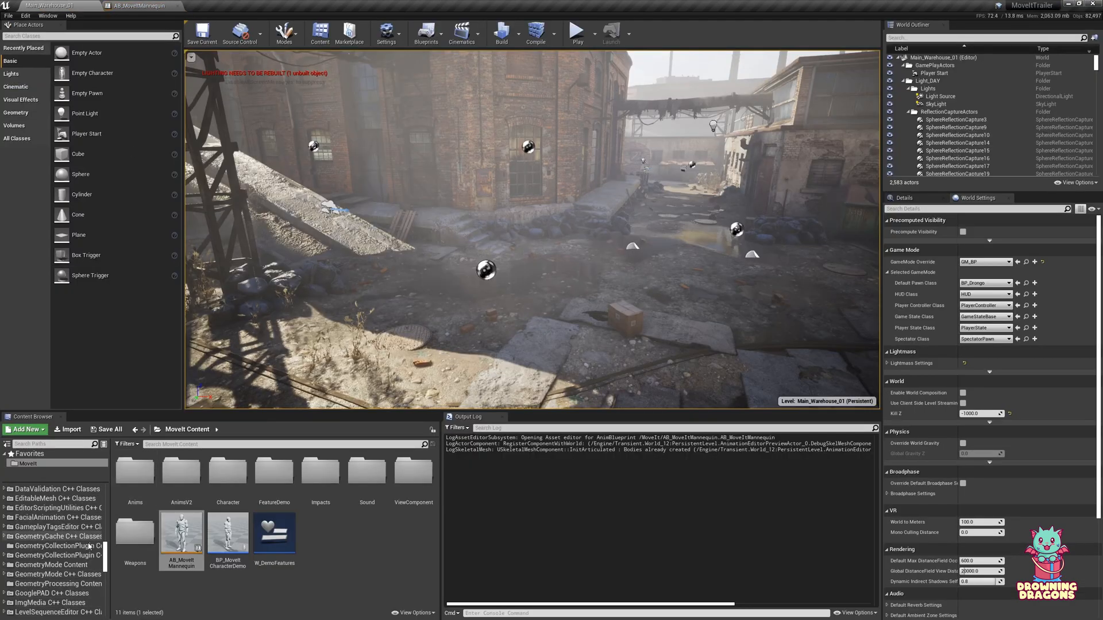
pyautogui.moveTo(106, 554); pyautogui.dragTo(99, 482)
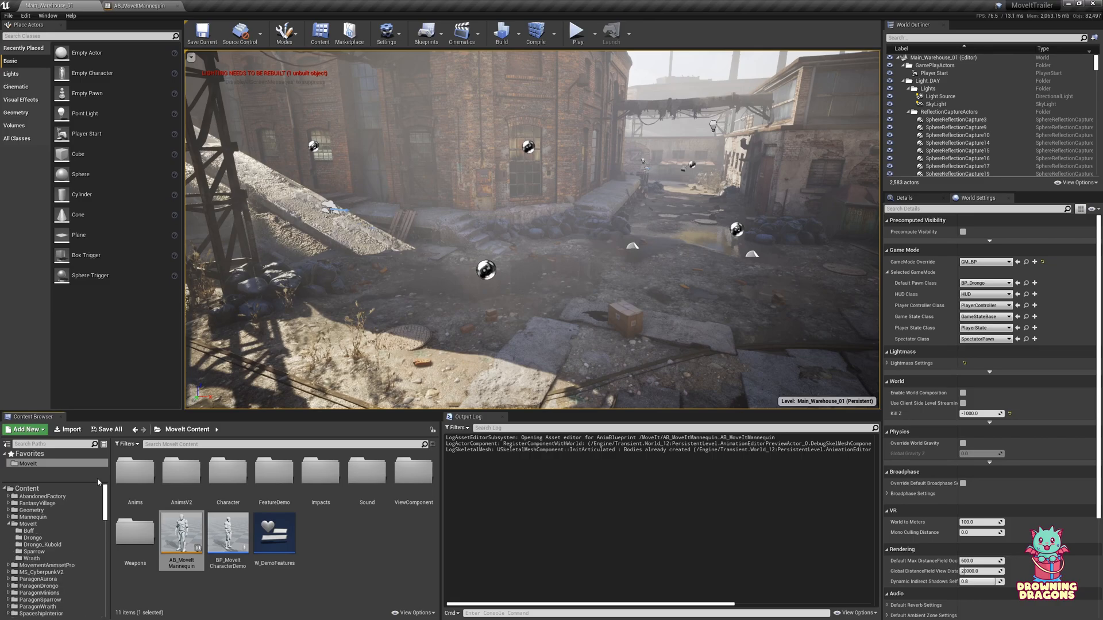
pyautogui.rightClick(40, 540)
pyautogui.click(57, 406)
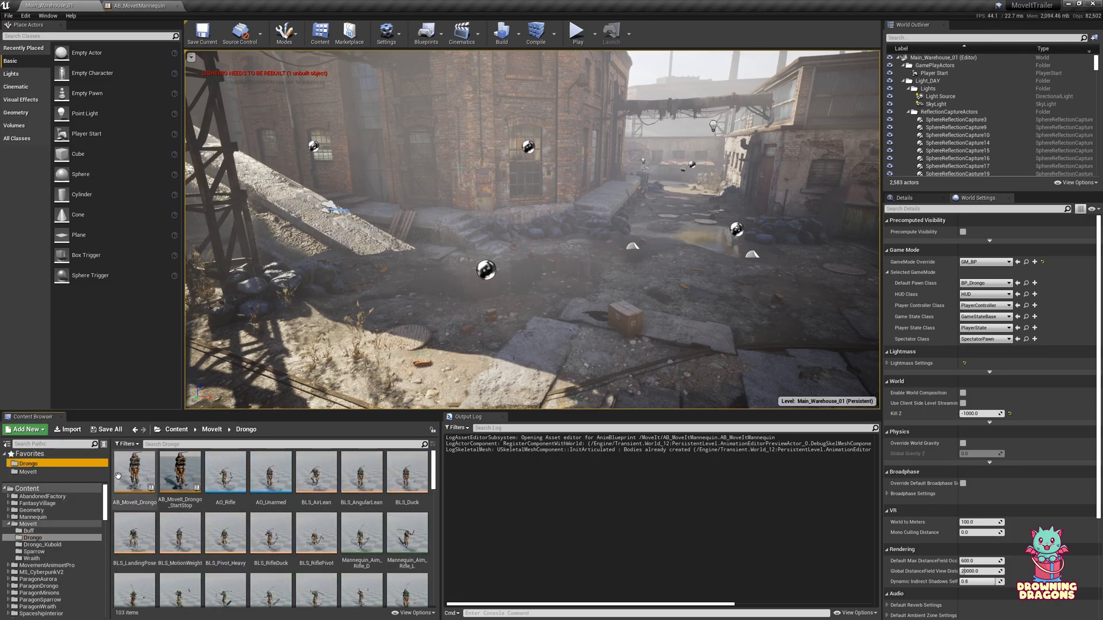
pyautogui.doubleClick(136, 472)
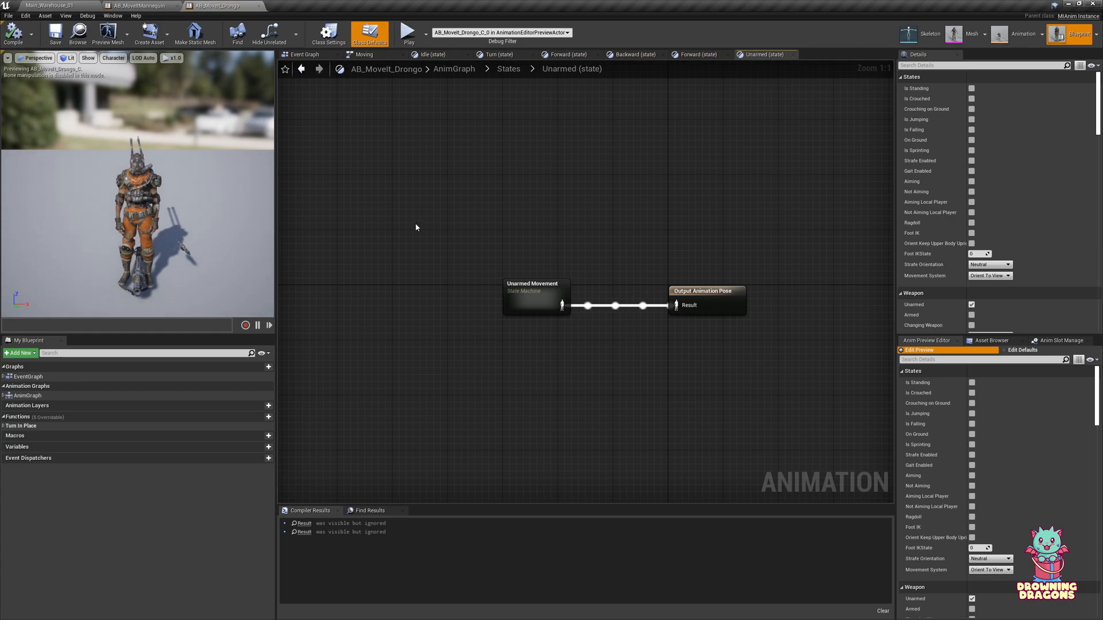
# - Rename the States state machine in the Drongo AnimGraph's Core Movement group to Locomotion
pyautogui.hotkey('alt', 'Left')
pyautogui.hotkey('alt', 'Left')
pyautogui.moveTo(441, 262); pyautogui.dragTo(865, 316, button='right')
pyautogui.scroll(11, 668, 312)
pyautogui.doubleClick(622, 215)
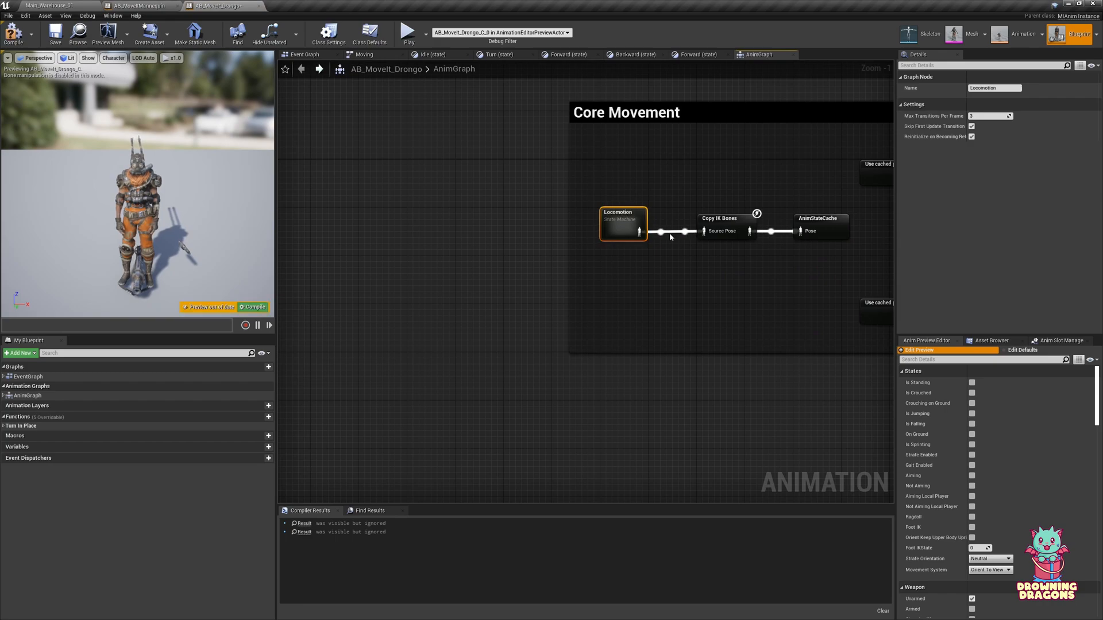
# - Check the cached pose name in AB_MoveItMannequin and rename Drongo's AnimStateCache pose to LocomotionCache
pyautogui.moveTo(667, 233); pyautogui.dragTo(469, 233, button='right')
pyautogui.click(629, 254)
pyautogui.click(137, 6)
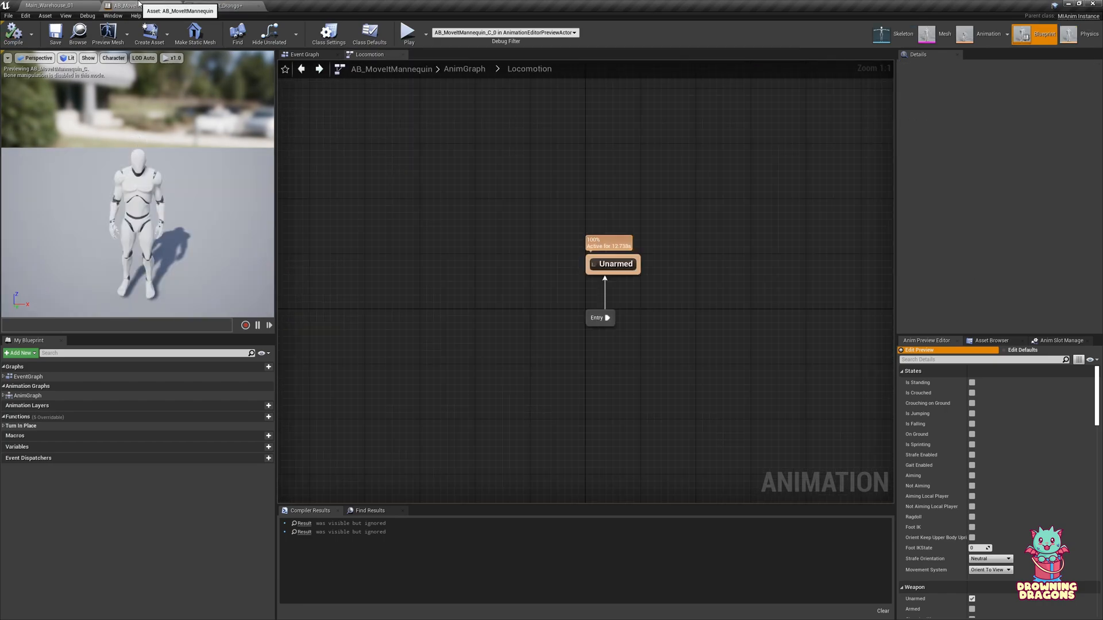
pyautogui.hotkey('alt', 'Left')
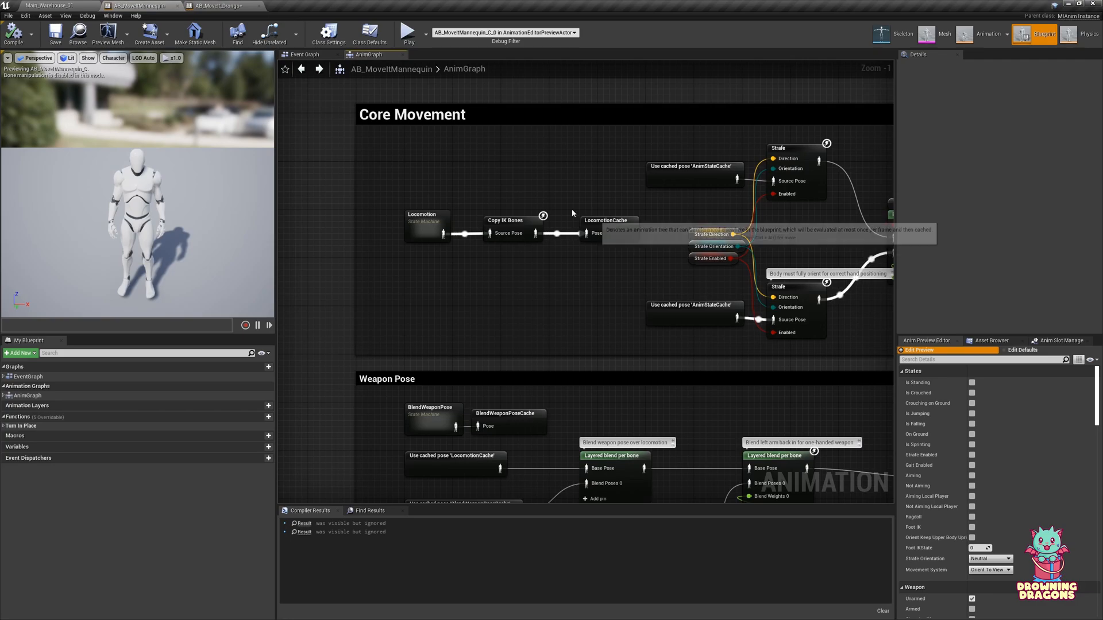
pyautogui.click(219, 5)
pyautogui.doubleClick(643, 254)
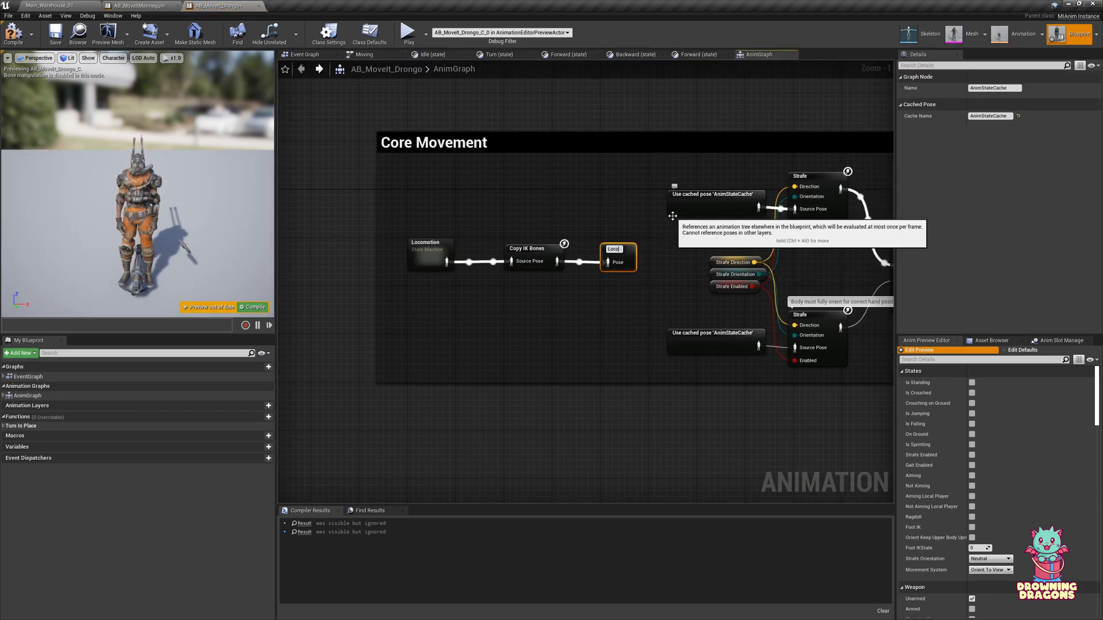
pyautogui.write('LocomotionCache')
pyautogui.press('Return')
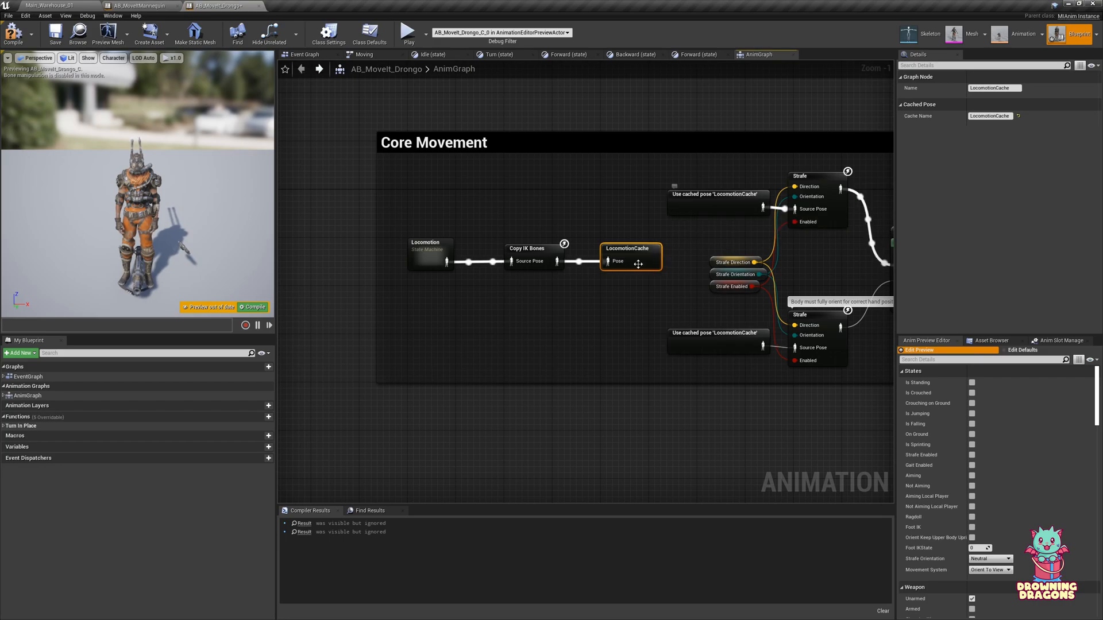
# - Copy the Core Movement nodes that follow LocomotionCache in AB_MoveItMannequin, leaving out the comment box and the Locomotion chain
pyautogui.click(110, 5)
pyautogui.scroll(-2, 494, 256)
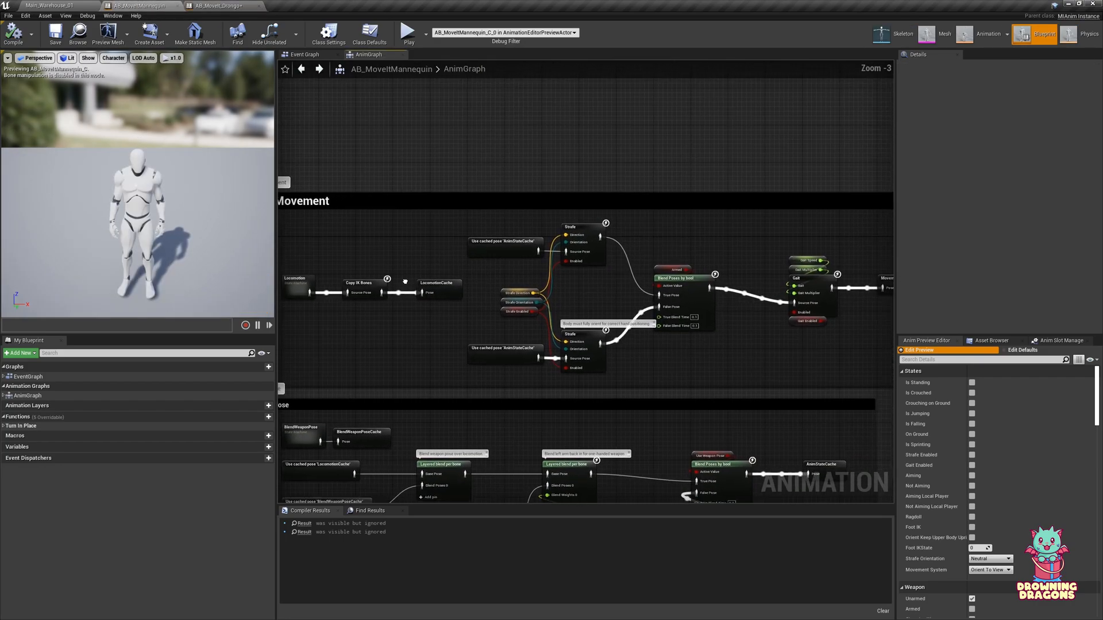
pyautogui.scroll(-3, 494, 257)
pyautogui.scroll(3, 517, 260)
pyautogui.scroll(-1, 529, 263)
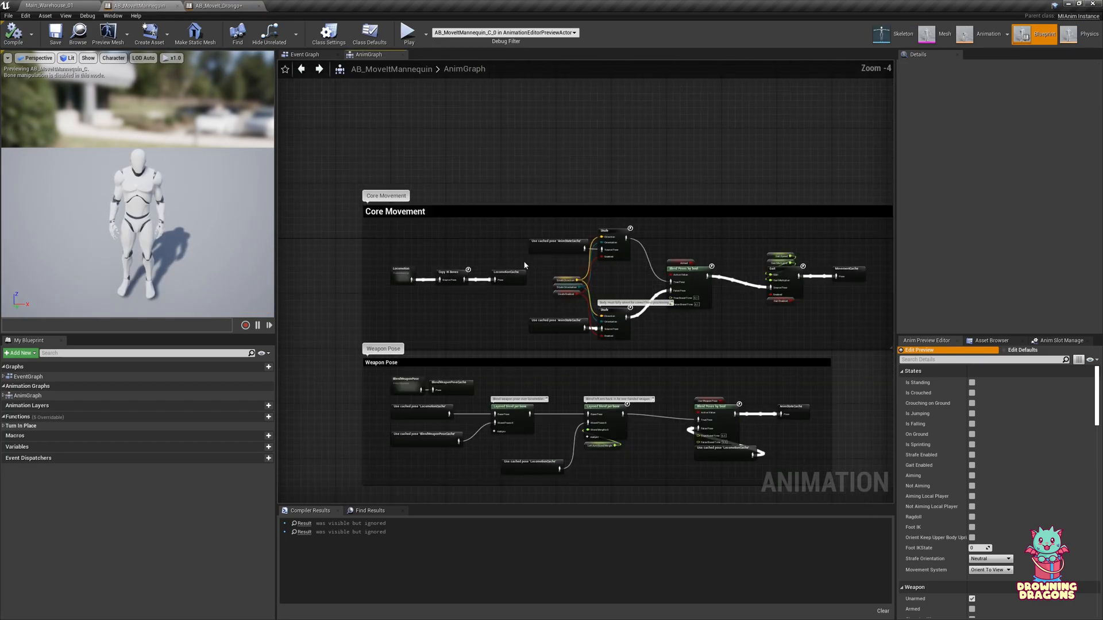
pyautogui.moveTo(369, 188); pyautogui.dragTo(874, 351)
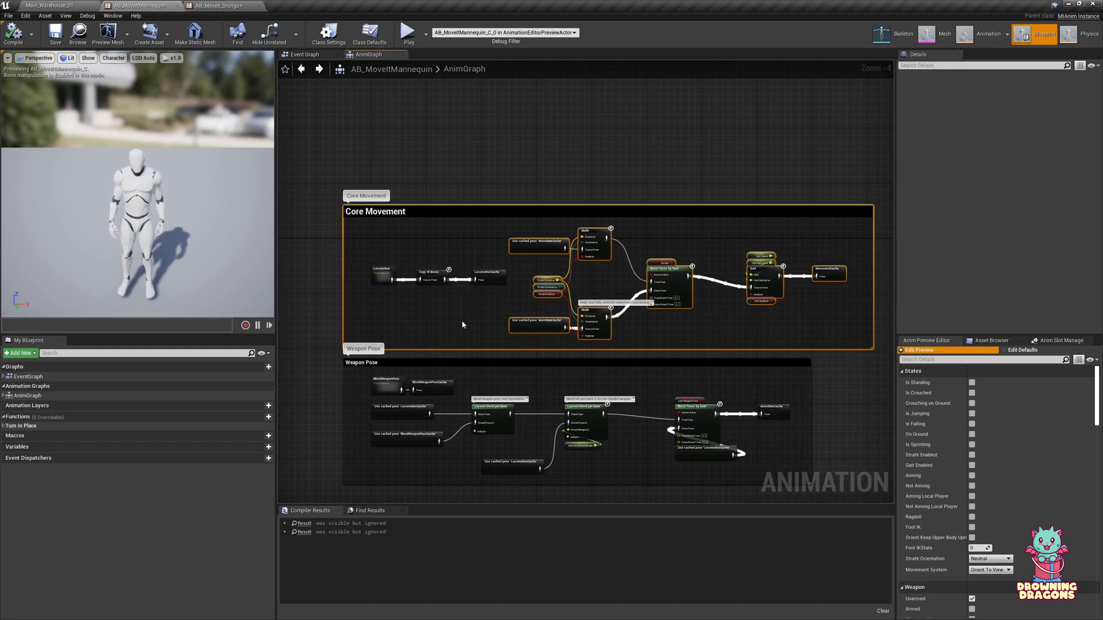
pyautogui.moveTo(413, 174); pyautogui.dragTo(342, 230)
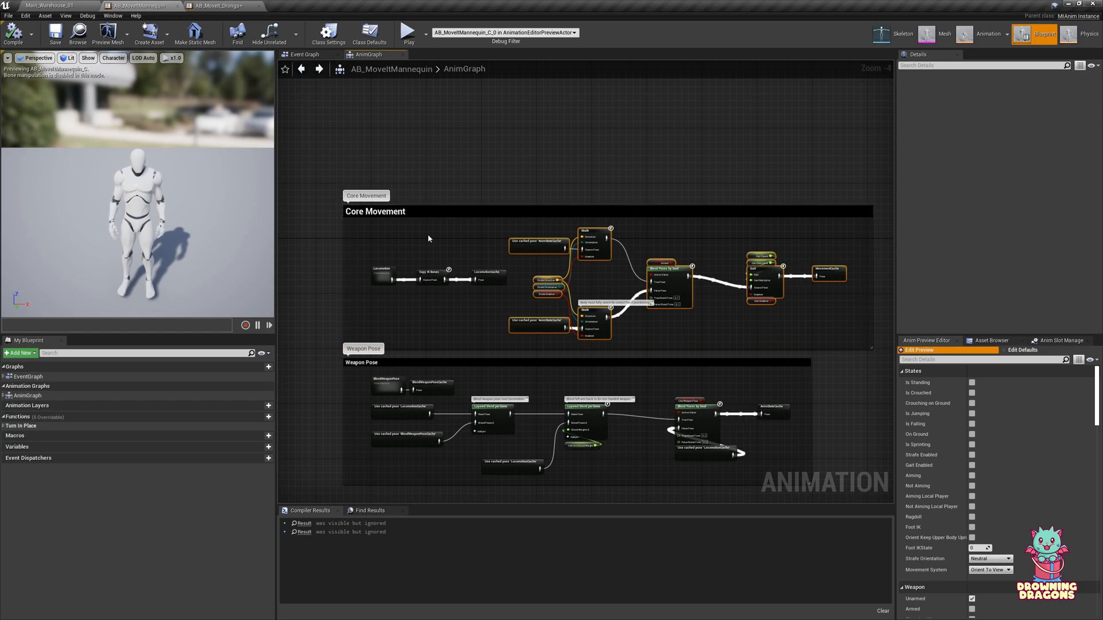
# - Replace the cached pose, Strafe, blend, Gait and MovementCache nodes in AB_MoveIt_Drongo's Core Movement with the copied Mannequin nodes
pyautogui.click(220, 6)
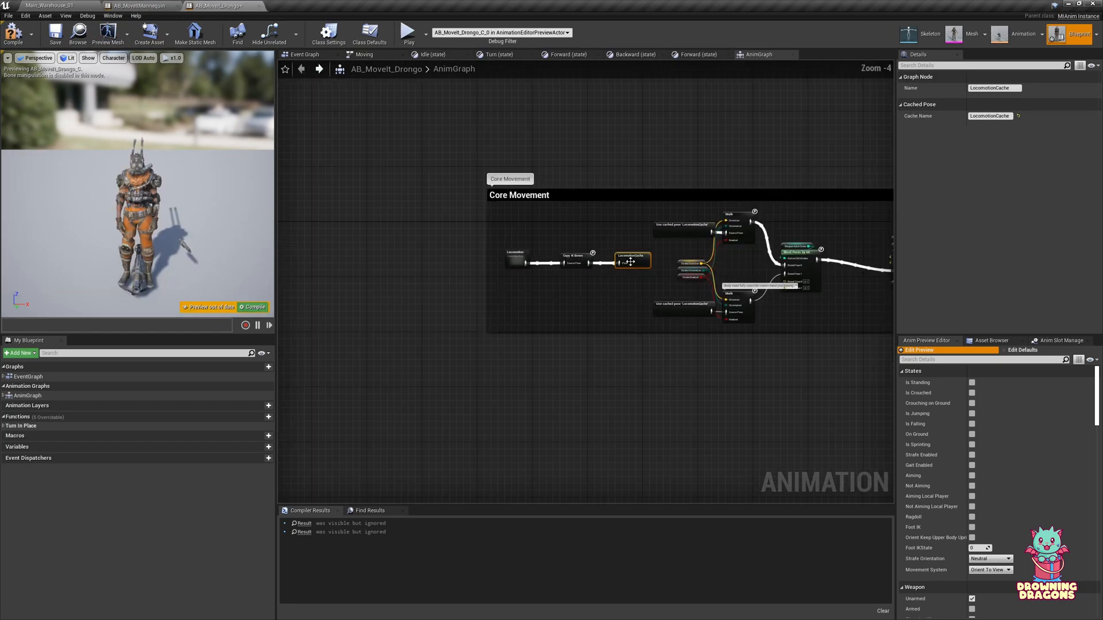
pyautogui.moveTo(782, 279); pyautogui.dragTo(472, 364)
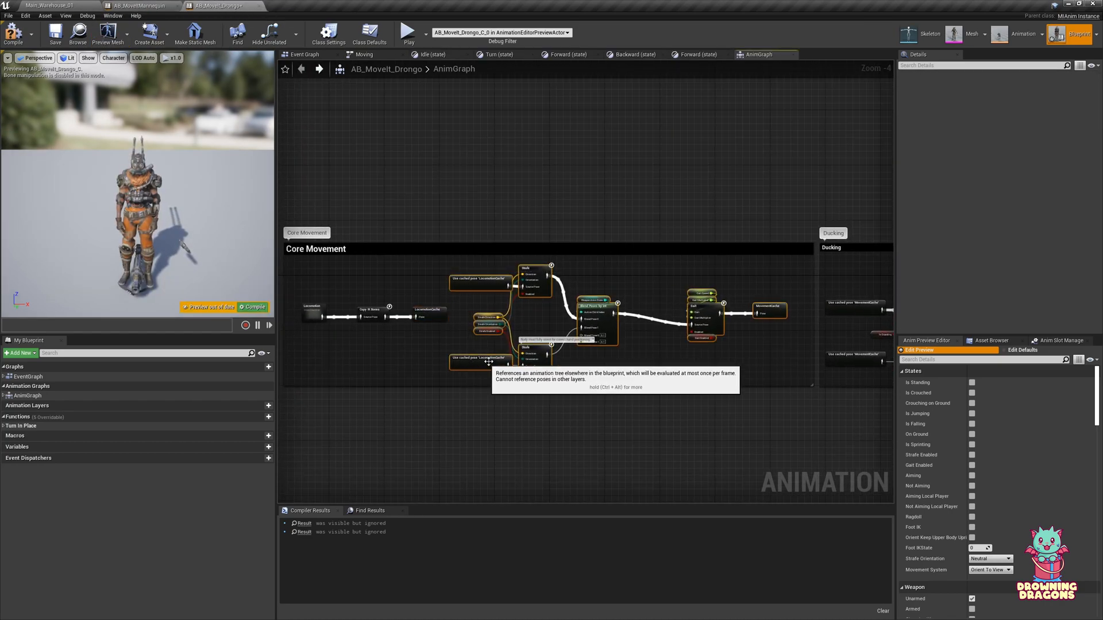
pyautogui.press('Delete')
pyautogui.hotkey('ctrl', 'z')
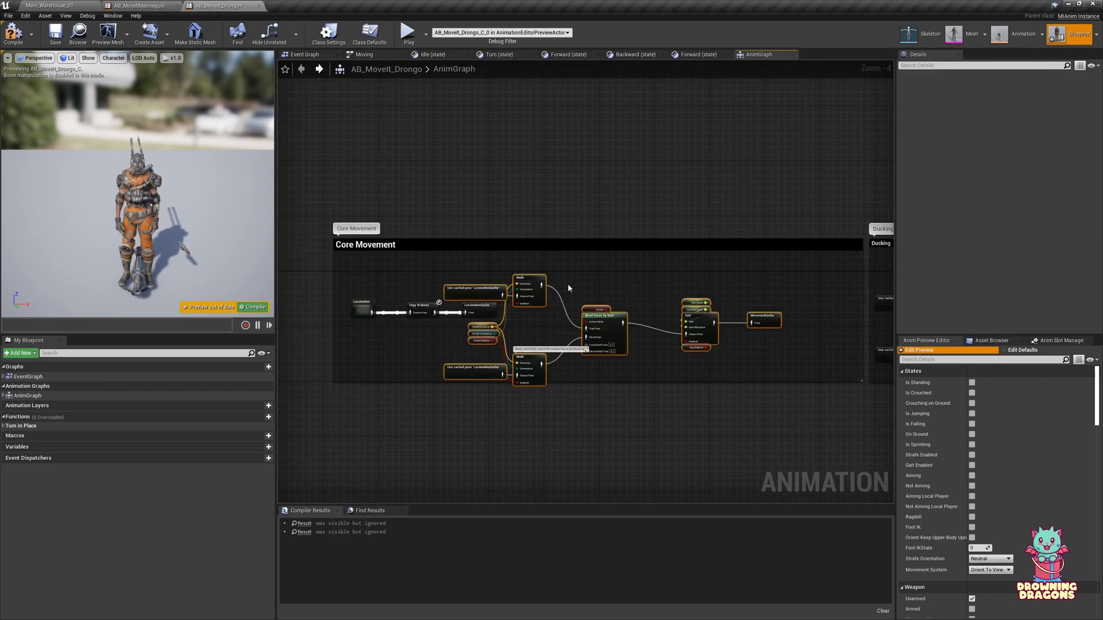
# - Move the pasted nodes clear of LocomotionCache within the Core Movement group and compile AB_MoveIt_Drongo
pyautogui.scroll(5, 632, 311)
pyautogui.scroll(-3, 644, 286)
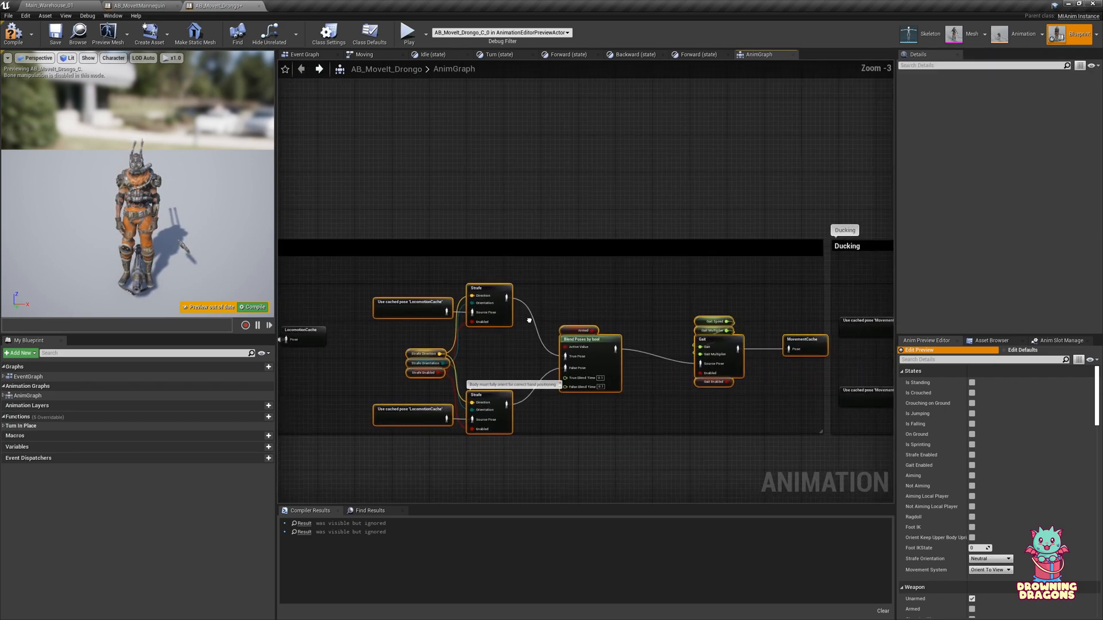
pyautogui.moveTo(644, 285); pyautogui.dragTo(607, 286)
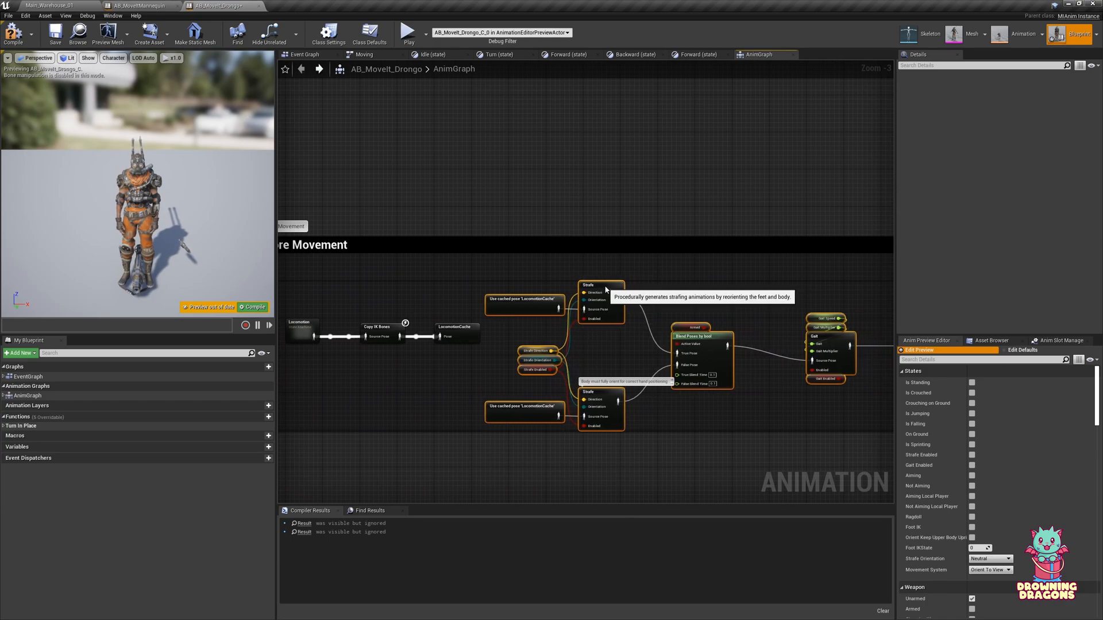
pyautogui.click(581, 277)
pyautogui.click(17, 39)
pyautogui.moveTo(339, 139); pyautogui.dragTo(387, 123, button='right')
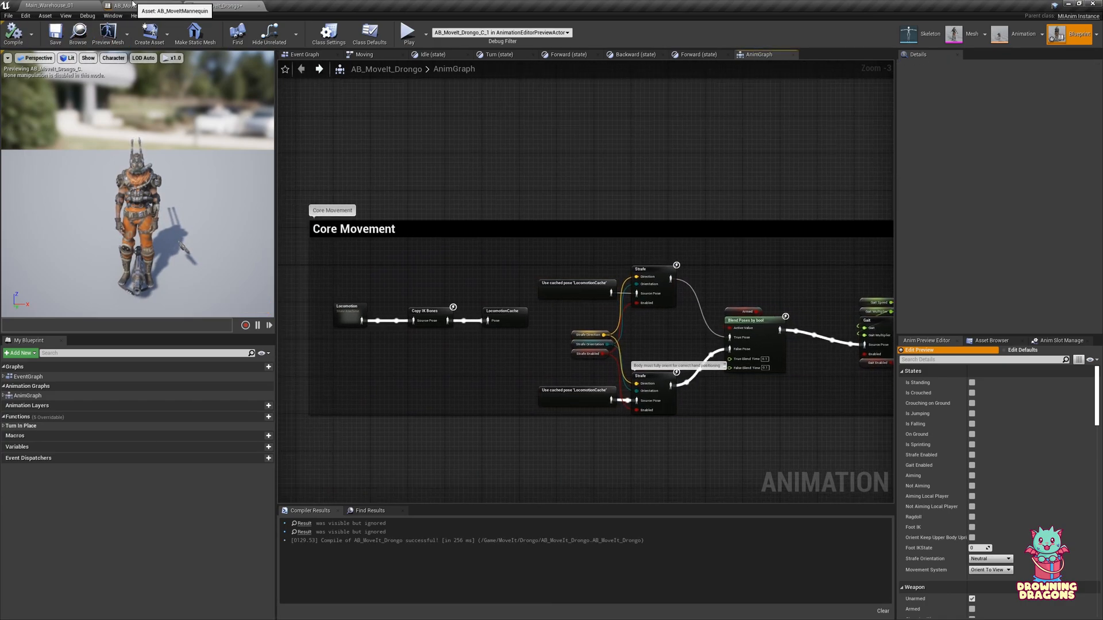
# - Copy the whole Weapon Pose group from AB_MoveItMannequin and paste it below Core Movement in AB_MoveIt_Drongo
pyautogui.click(133, 4)
pyautogui.moveTo(429, 363); pyautogui.dragTo(478, 212, button='right')
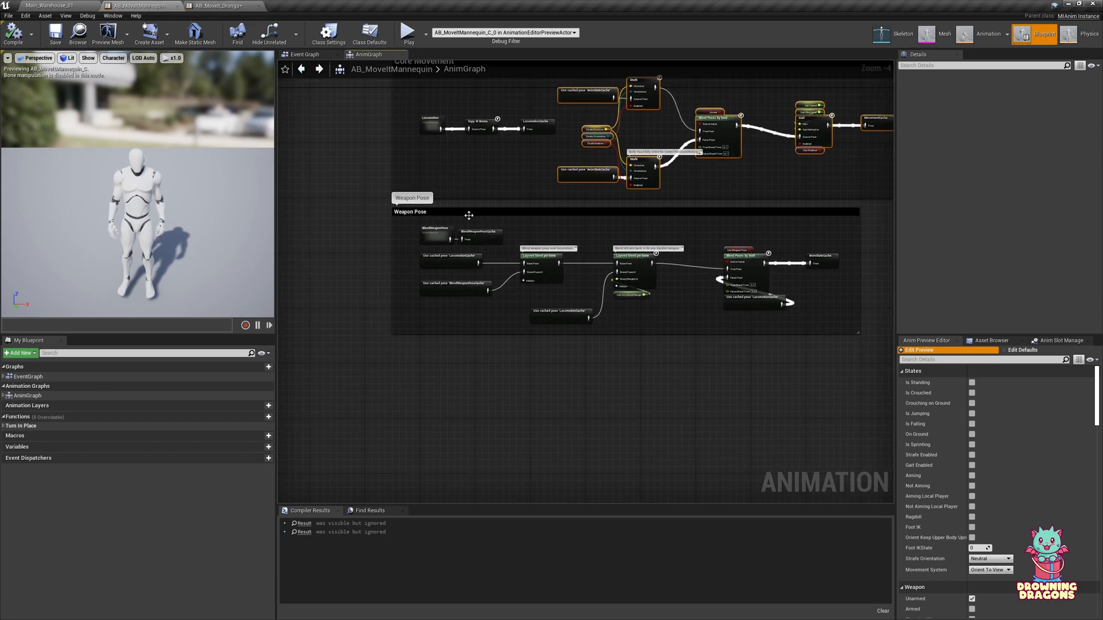
pyautogui.moveTo(354, 212); pyautogui.dragTo(843, 380)
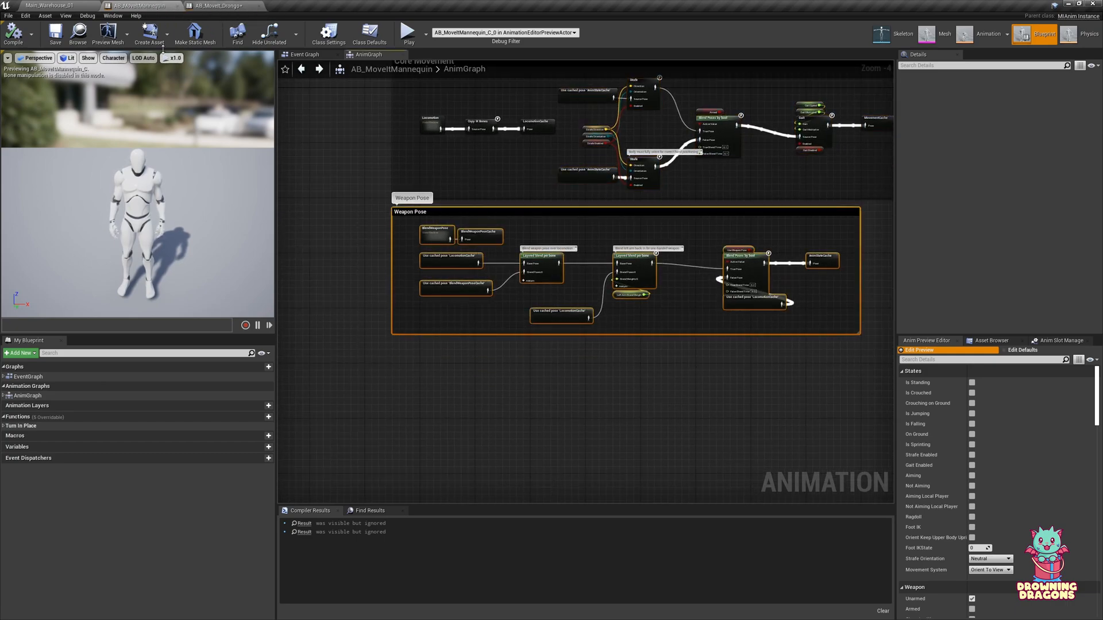
pyautogui.click(204, 6)
pyautogui.scroll(-1, 515, 345)
pyautogui.moveTo(515, 402); pyautogui.dragTo(519, 244, button='right')
pyautogui.scroll(2, 541, 263)
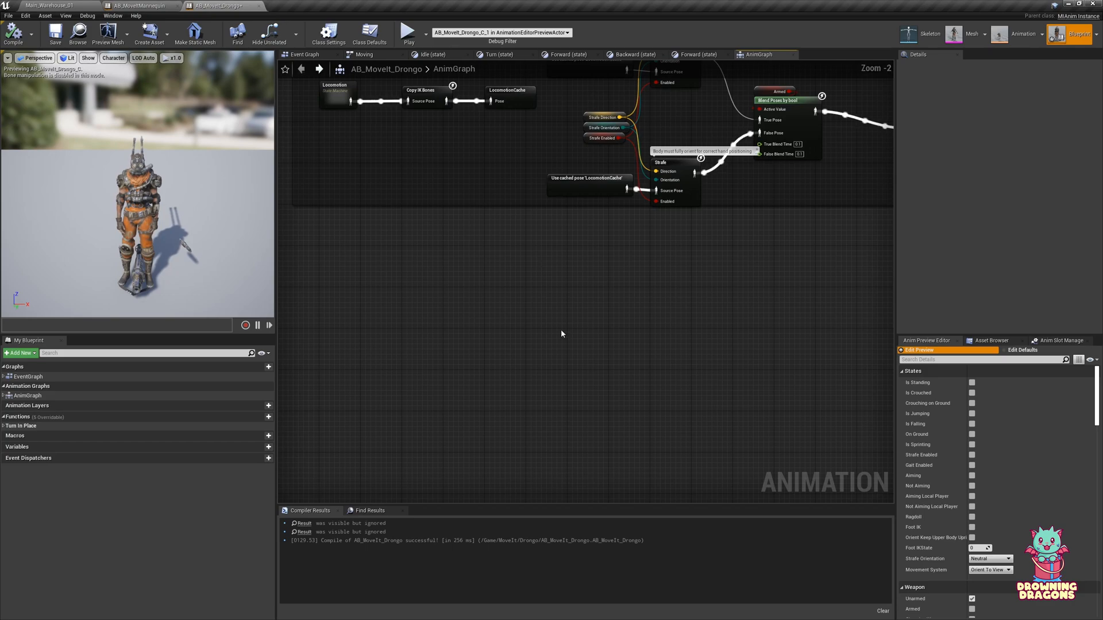
pyautogui.hotkey('ctrl', 'v')
pyautogui.moveTo(346, 262); pyautogui.dragTo(475, 285, button='right')
# - Reposition the Strafe, blend, Gait and MovementCache nodes together inside the Core Movement group and recompile the blueprint
pyautogui.moveTo(610, 221); pyautogui.dragTo(369, 393, button='right')
pyautogui.moveTo(465, 232); pyautogui.dragTo(837, 373)
pyautogui.moveTo(843, 382); pyautogui.dragTo(659, 385, button='right')
pyautogui.keyDown('shift'); pyautogui.click(736, 304); pyautogui.keyUp('shift')
pyautogui.moveTo(736, 304); pyautogui.dragTo(756, 291)
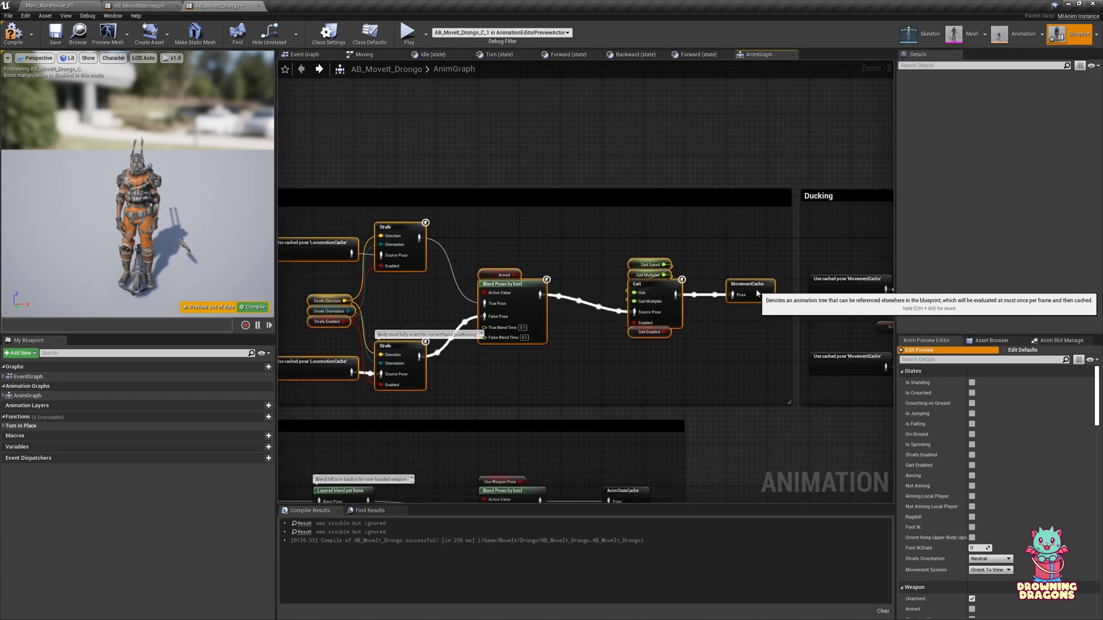
pyautogui.click(678, 354)
pyautogui.moveTo(512, 386); pyautogui.dragTo(759, 251, button='right')
pyautogui.moveTo(585, 363); pyautogui.dragTo(722, 325, button='right')
pyautogui.scroll(-1, 629, 359)
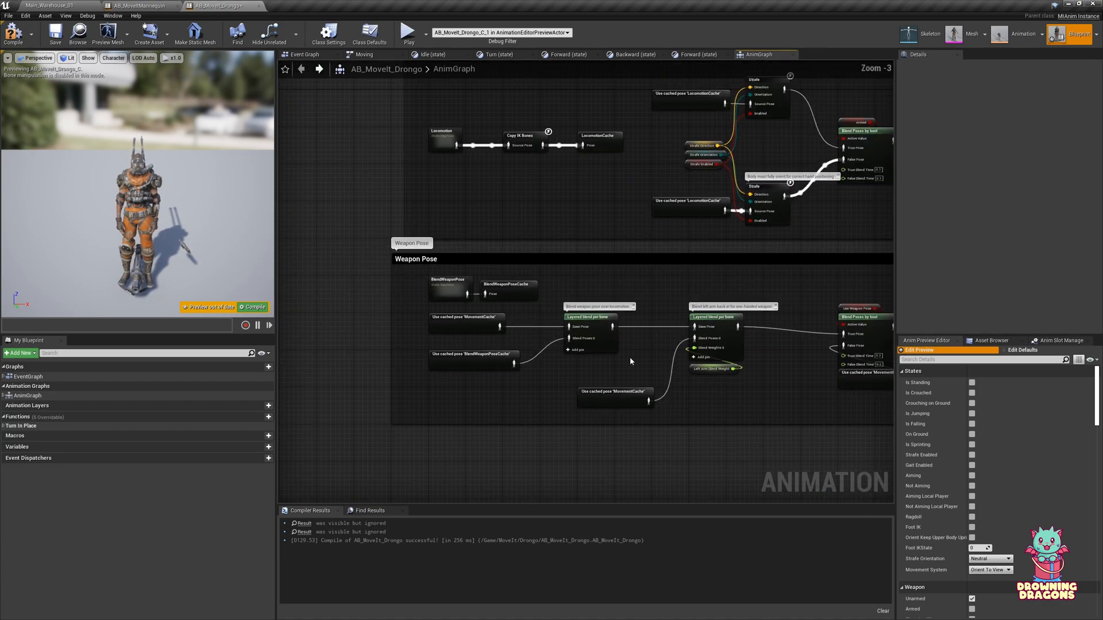
pyautogui.moveTo(629, 358); pyautogui.dragTo(525, 374, button='right')
pyautogui.click(14, 33)
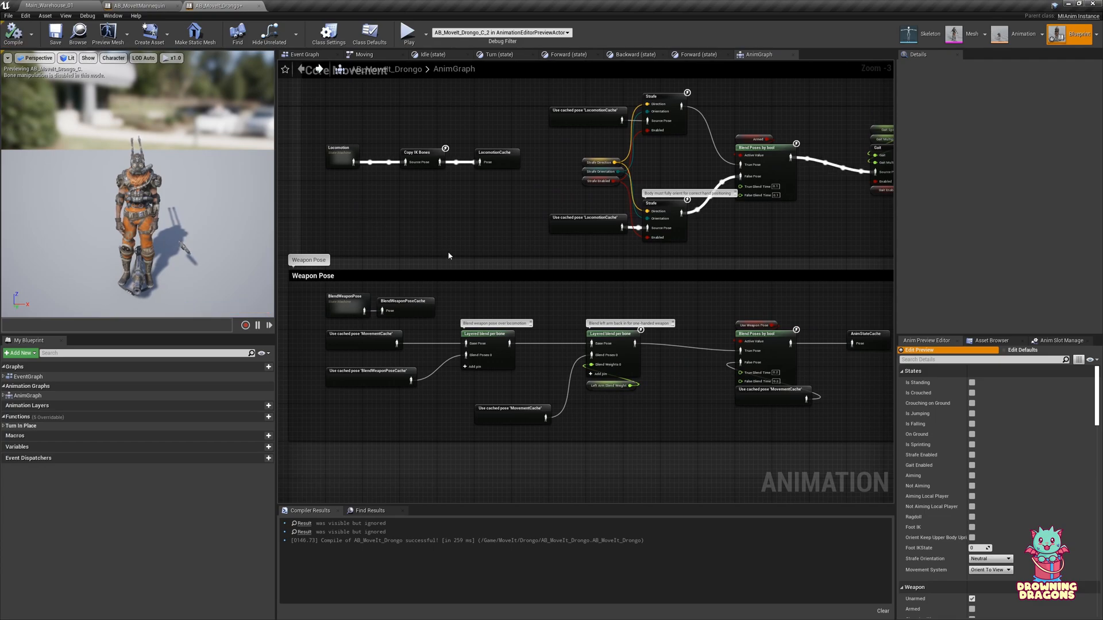
# - Examine Drongo's Core Movement, Weapon Pose and Ducking groups and compare the Ducking setup with AB_MoveItMannequin
pyautogui.moveTo(448, 257); pyautogui.dragTo(359, 241, button='right')
pyautogui.scroll(-2, 466, 274)
pyautogui.moveTo(494, 259); pyautogui.dragTo(659, 347, button='right')
pyautogui.scroll(3, 519, 313)
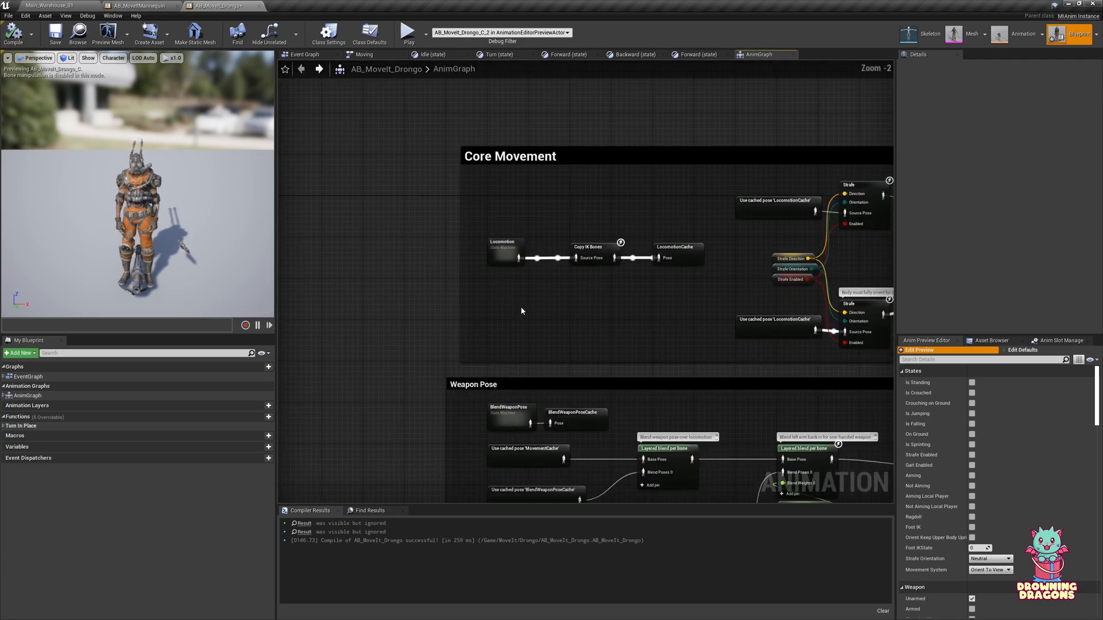
pyautogui.scroll(-10, 348, 313)
pyautogui.scroll(10, 519, 311)
pyautogui.scroll(-2, 426, 313)
pyautogui.moveTo(426, 315); pyautogui.dragTo(561, 294, button='right')
pyautogui.scroll(2, 556, 267)
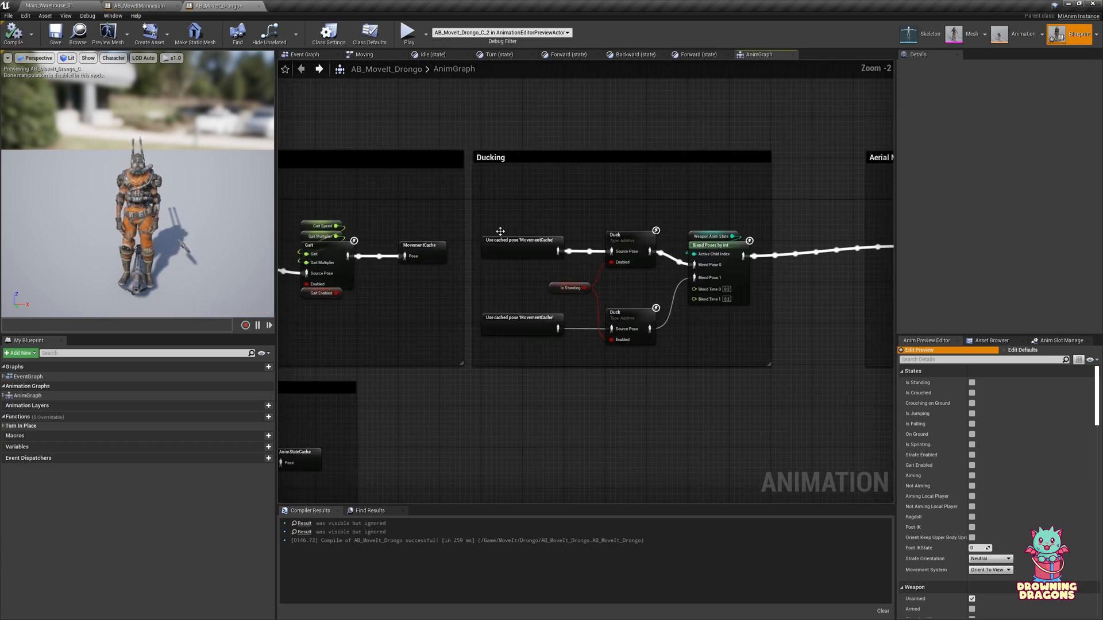
pyautogui.click(117, 4)
pyautogui.scroll(-4, 356, 250)
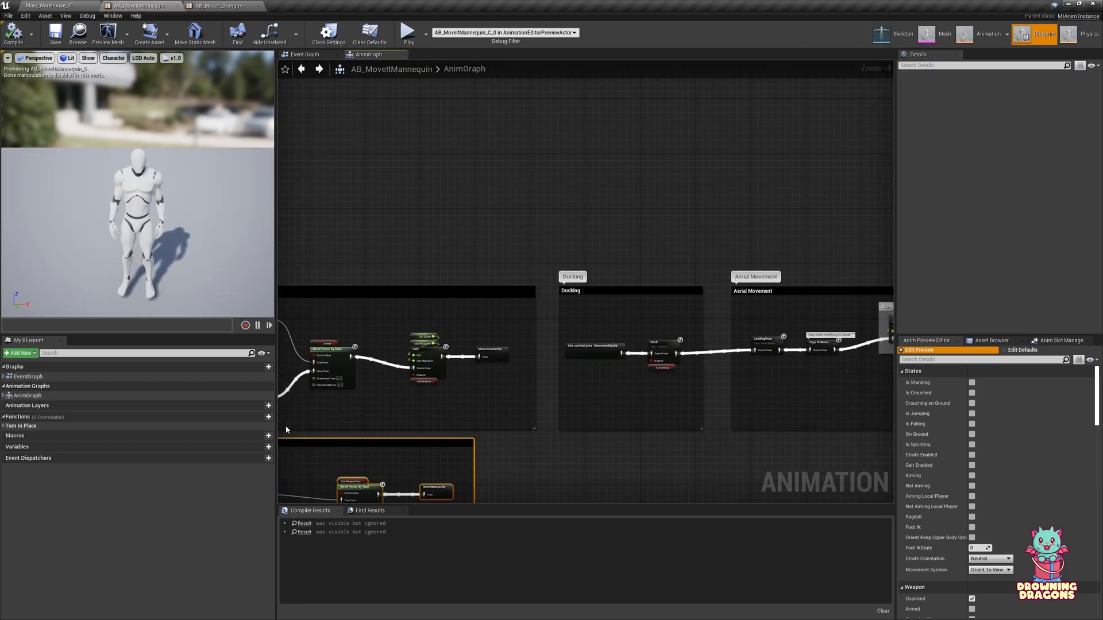
pyautogui.scroll(-1, 357, 255)
pyautogui.moveTo(327, 223); pyautogui.dragTo(527, 348)
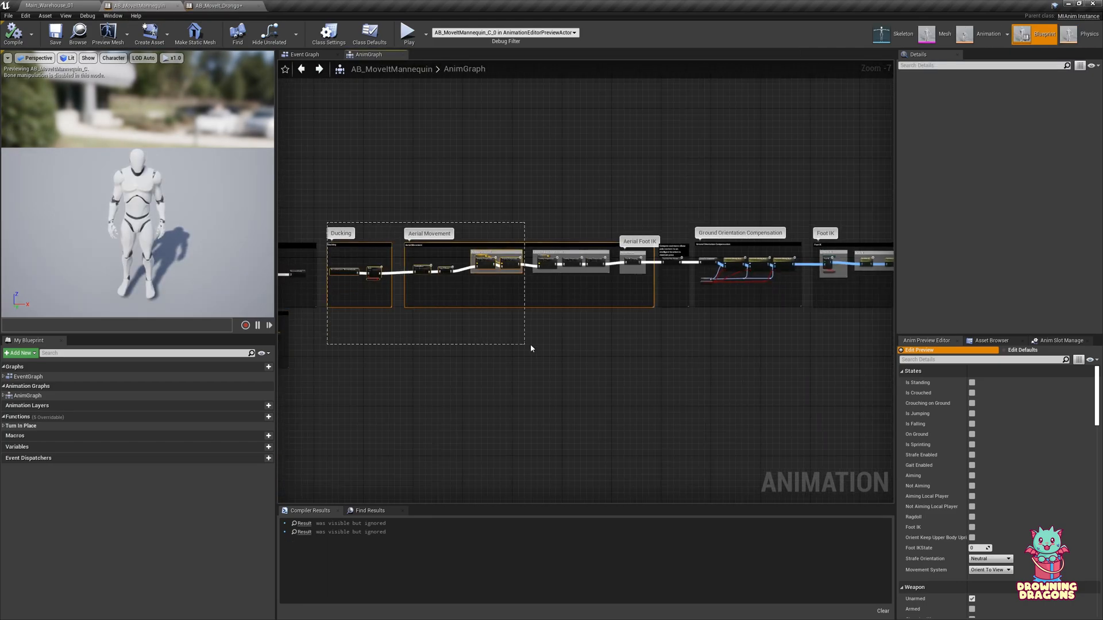
pyautogui.moveTo(382, 329); pyautogui.dragTo(379, 322)
pyautogui.scroll(4, 378, 294)
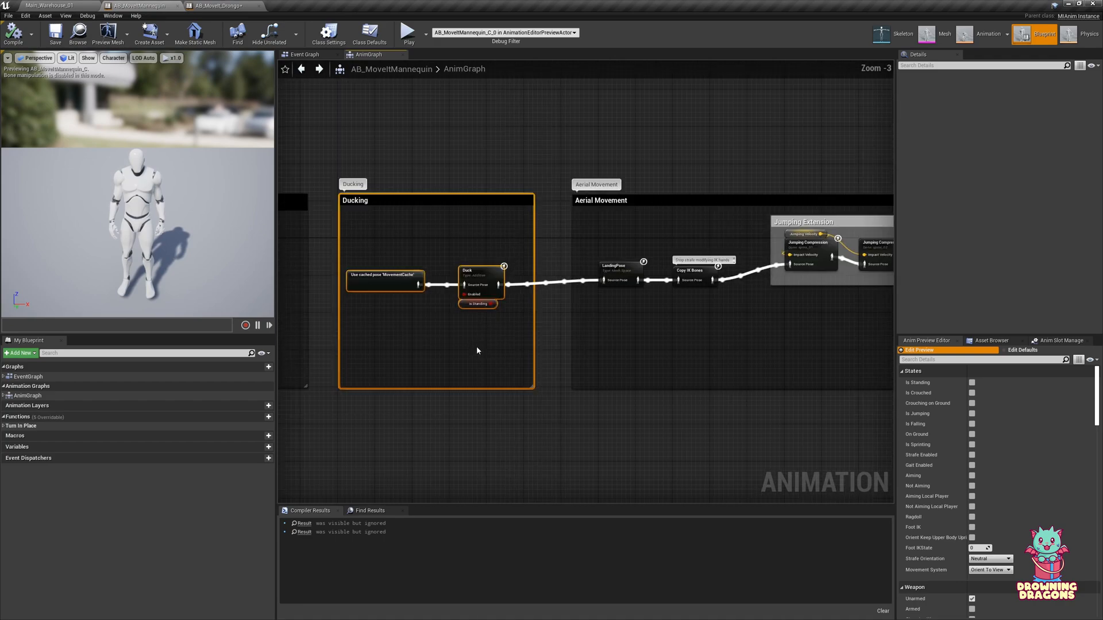
pyautogui.click(553, 418)
# - Copy all groups from Ducking through the off-hand Weapon Pose in the AB_MoveItMannequin AnimGraph
pyautogui.scroll(-4, 536, 395)
pyautogui.moveTo(532, 392); pyautogui.dragTo(469, 375, button='right')
pyautogui.scroll(3, 456, 361)
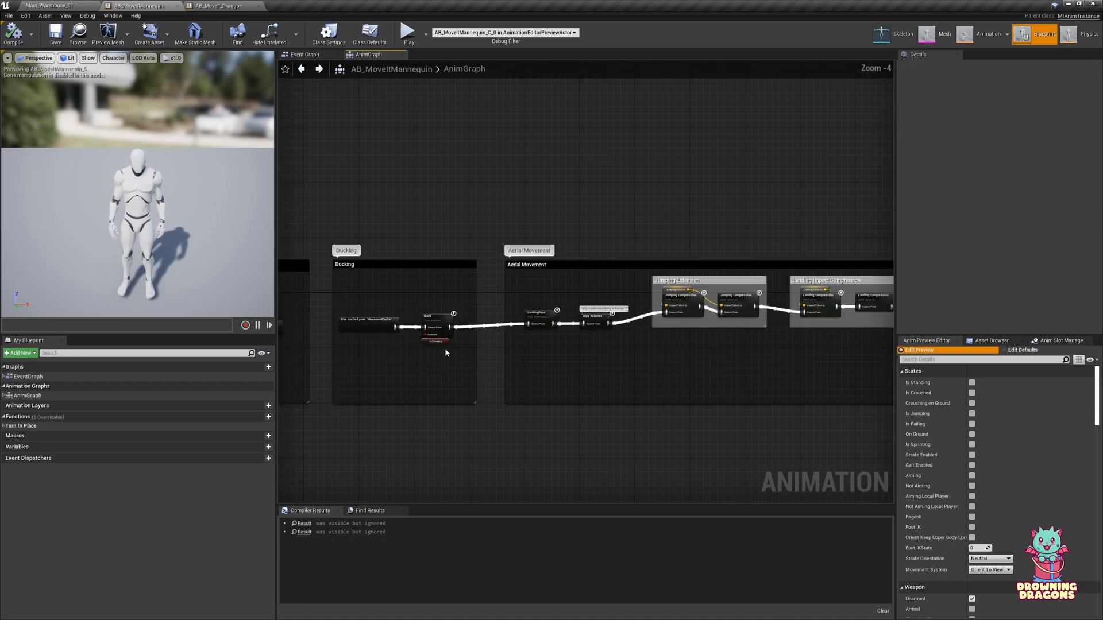
pyautogui.scroll(-2, 426, 293)
pyautogui.moveTo(419, 283); pyautogui.dragTo(571, 420)
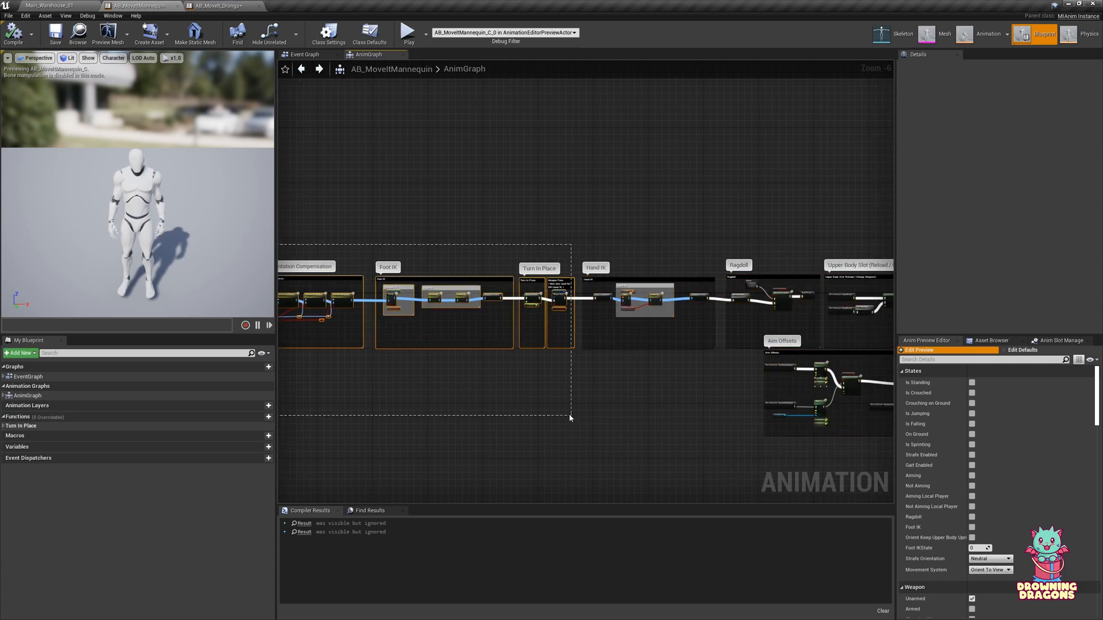
pyautogui.moveTo(440, 212); pyautogui.dragTo(722, 210, button='right')
pyautogui.scroll(1, 436, 232)
pyautogui.moveTo(435, 232); pyautogui.dragTo(783, 222, button='right')
pyautogui.moveTo(482, 220); pyautogui.dragTo(590, 209, button='right')
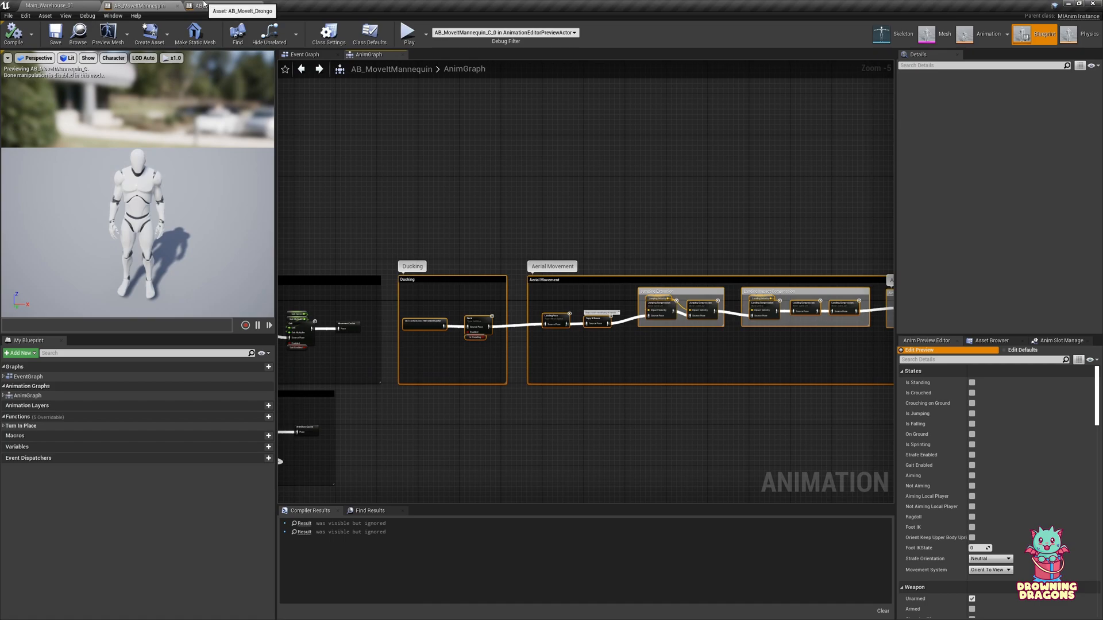
# - Switch to AB_MoveIt_Drongo and delete its groups from Ducking up to, but not including, Hand IK
pyautogui.click(203, 4)
pyautogui.scroll(-3, 454, 269)
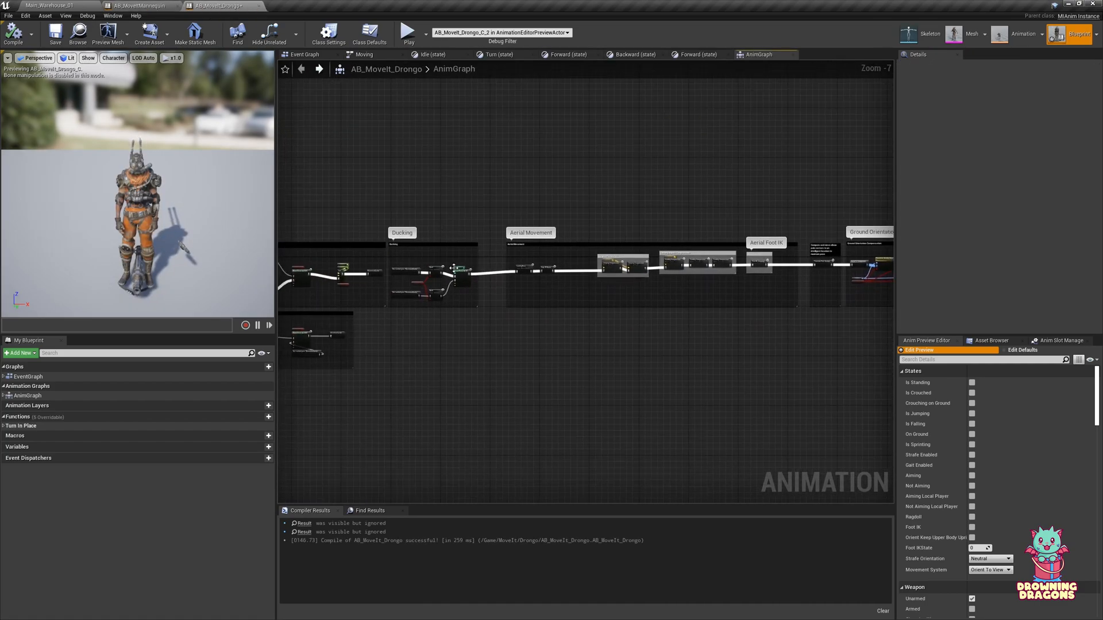
pyautogui.scroll(3, 454, 269)
pyautogui.scroll(-2, 481, 237)
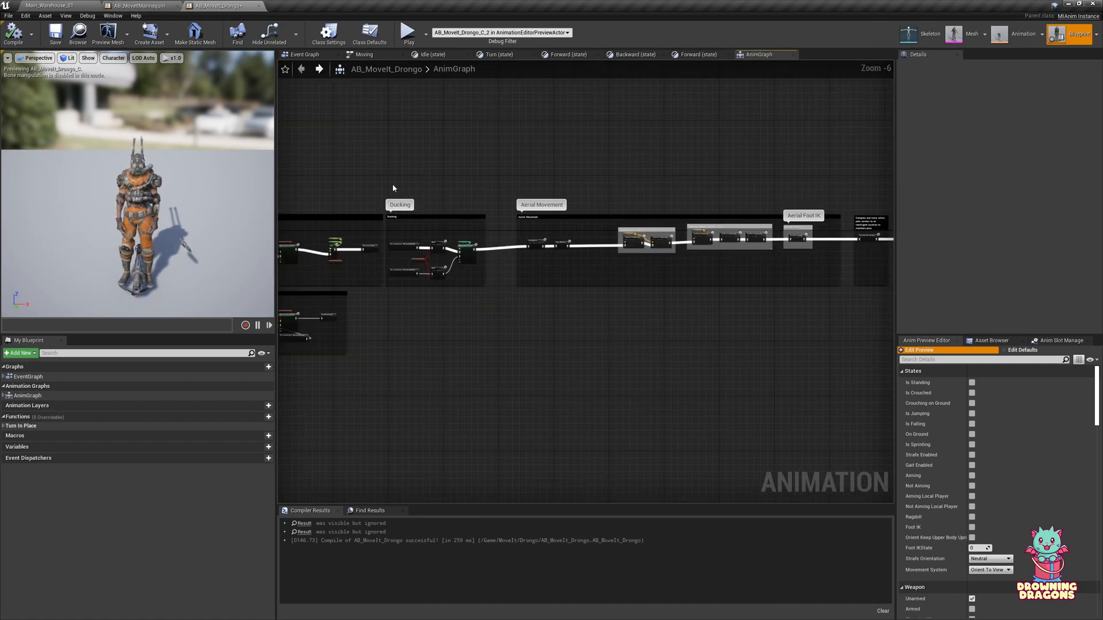
pyautogui.moveTo(469, 265); pyautogui.dragTo(777, 337)
pyautogui.press('Delete')
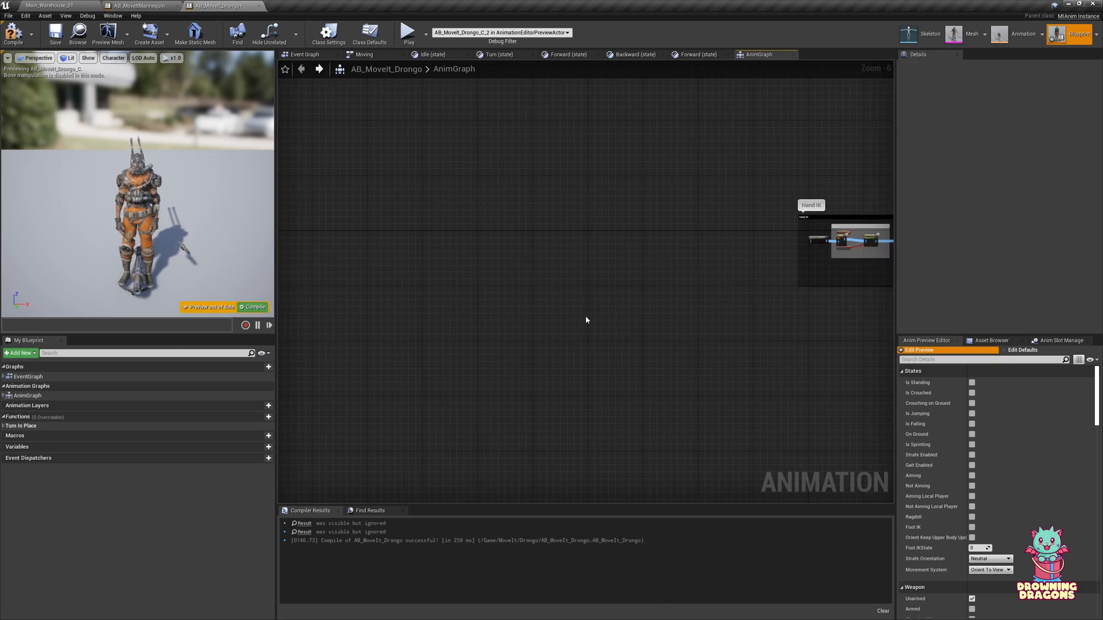
# - Paste the copied Mannequin groups into the emptied stretch and place the off-hand Weapon Pose group just before Hand IK
pyautogui.moveTo(592, 314); pyautogui.dragTo(654, 343, button='right')
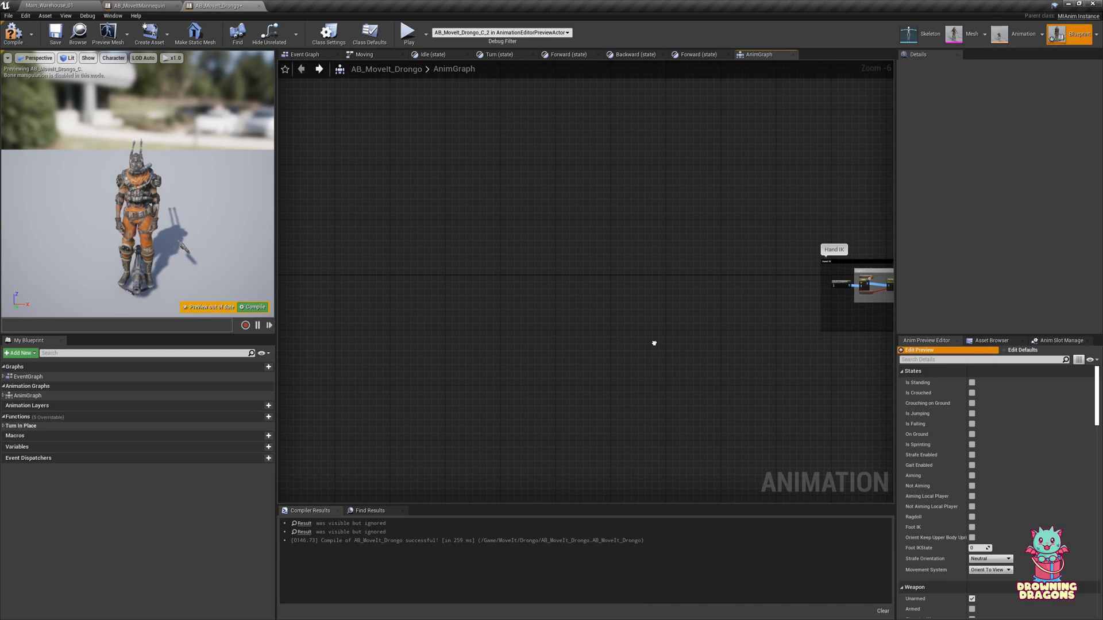
pyautogui.hotkey('ctrl', 'z')
pyautogui.moveTo(744, 329); pyautogui.dragTo(565, 262)
pyautogui.scroll(5, 855, 290)
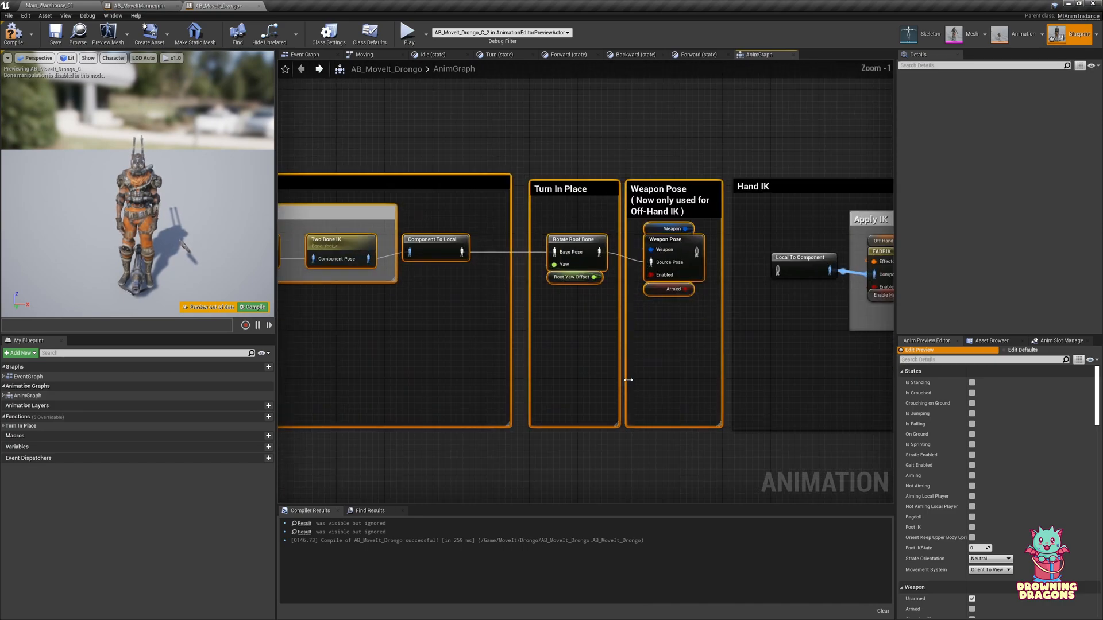
pyautogui.moveTo(668, 355); pyautogui.dragTo(656, 351)
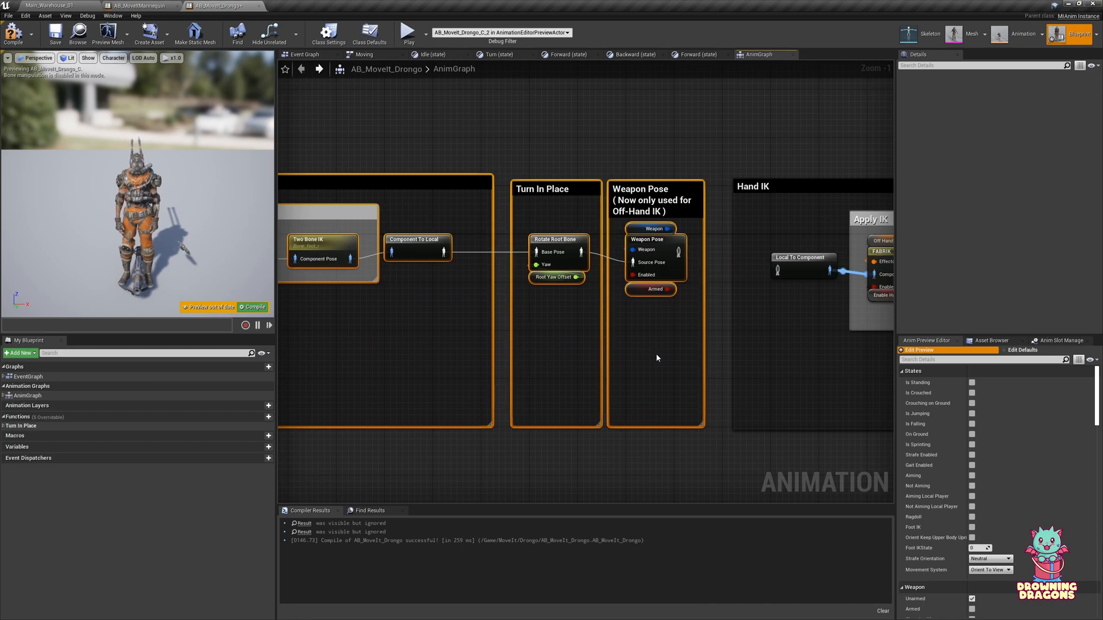
# - Shift the whole pasted block of groups back so Ducking sits close to the Core Movement group
pyautogui.scroll(-3, 612, 343)
pyautogui.moveTo(467, 349); pyautogui.dragTo(716, 361, button='right')
pyautogui.moveTo(570, 363); pyautogui.dragTo(828, 362, button='right')
pyautogui.moveTo(320, 365); pyautogui.dragTo(730, 363, button='right')
pyautogui.moveTo(433, 359); pyautogui.dragTo(882, 358, button='right')
pyautogui.scroll(-1, 787, 357)
pyautogui.moveTo(793, 273); pyautogui.dragTo(677, 305, button='right')
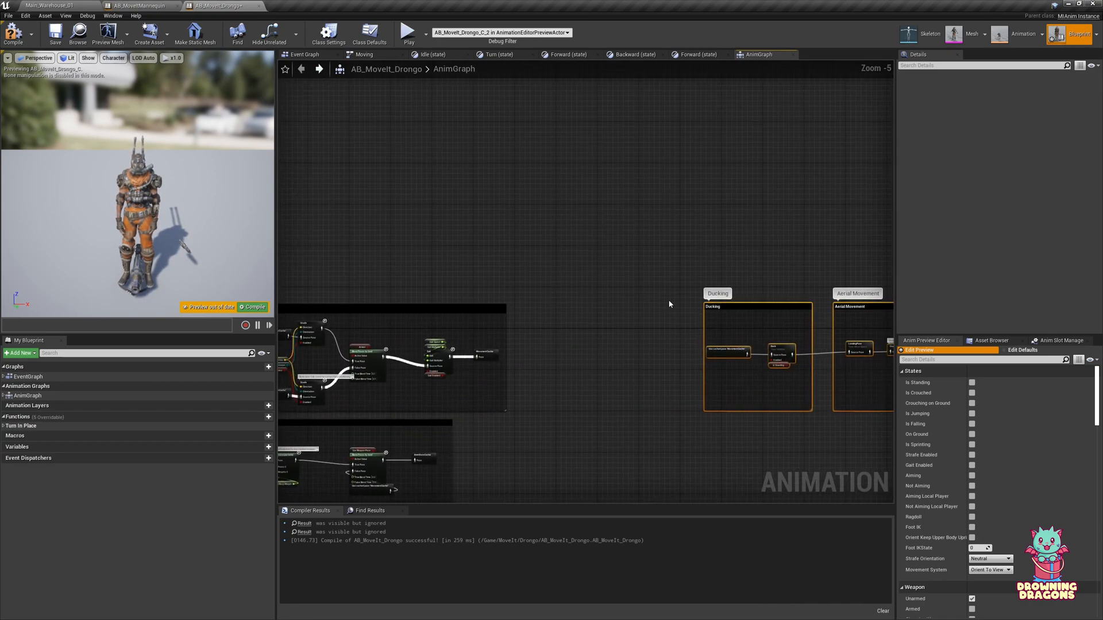
pyautogui.scroll(2, 652, 319)
pyautogui.press('Left')
pyautogui.press('Left')
pyautogui.press('Left')
pyautogui.press('Left')
pyautogui.press('Left')
pyautogui.press('Left')
pyautogui.press('Left')
pyautogui.press('Left')
pyautogui.press('Left')
pyautogui.press('Left')
pyautogui.press('Left')
pyautogui.press('Left')
pyautogui.press('Left')
pyautogui.press('Left')
pyautogui.press('Left')
pyautogui.moveTo(677, 374); pyautogui.dragTo(465, 380)
pyautogui.scroll(-3, 640, 427)
pyautogui.moveTo(805, 422); pyautogui.dragTo(425, 408, button='right')
pyautogui.moveTo(862, 402); pyautogui.dragTo(580, 400, button='right')
pyautogui.scroll(3, 623, 397)
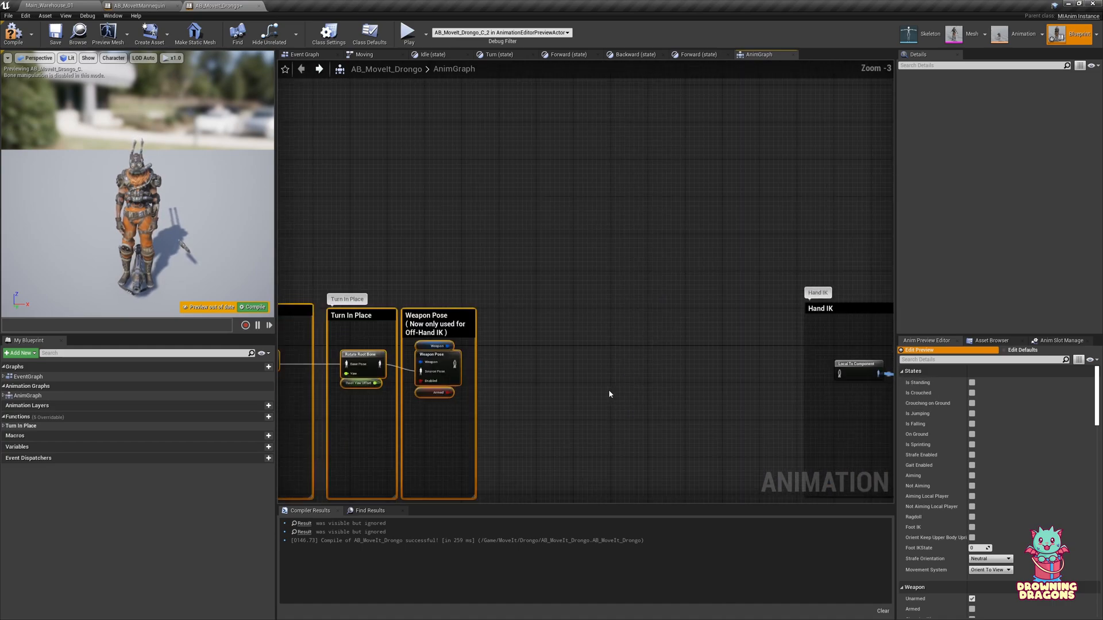
# - Connect the Weapon Pose node's output to the Local To Component node in the Hand IK group
pyautogui.click(610, 395)
pyautogui.scroll(-1, 841, 376)
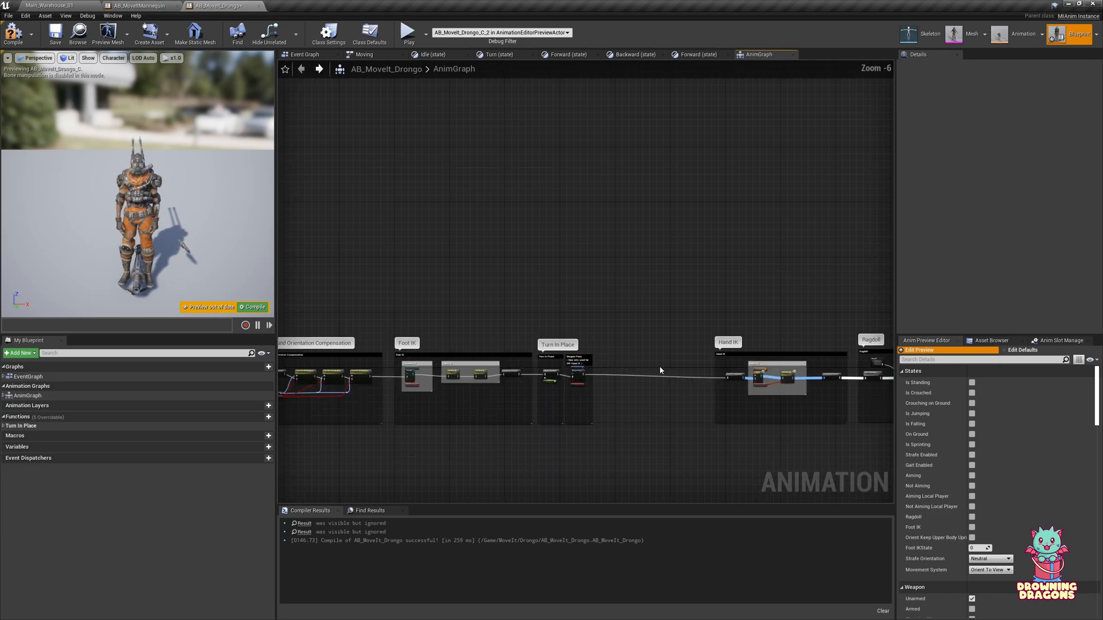
pyautogui.moveTo(841, 376); pyautogui.dragTo(757, 277, button='right')
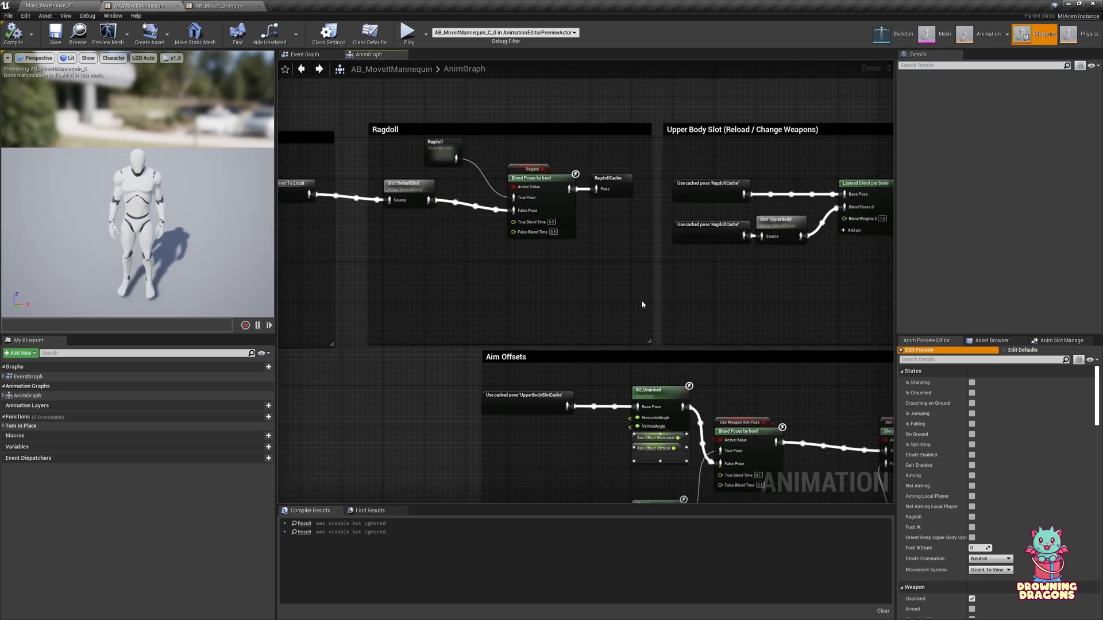
# - Copy the complete Aim Offsets group from the AB_MoveItMannequin AnimGraph
pyautogui.scroll(-1, 485, 202)
pyautogui.scroll(-1, 470, 268)
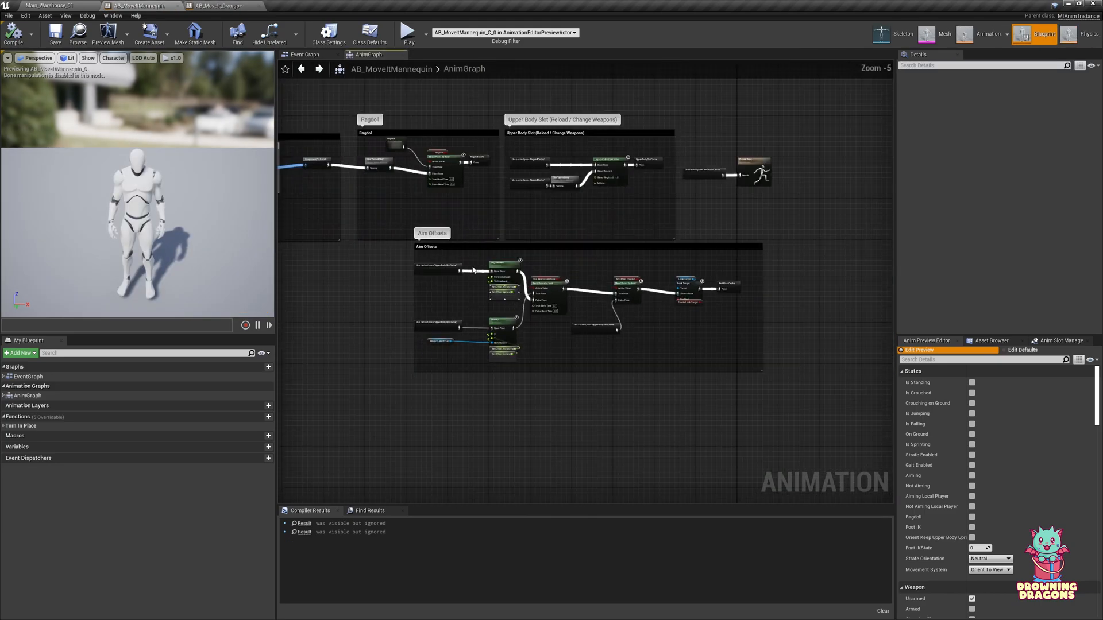
pyautogui.moveTo(397, 246); pyautogui.dragTo(782, 388)
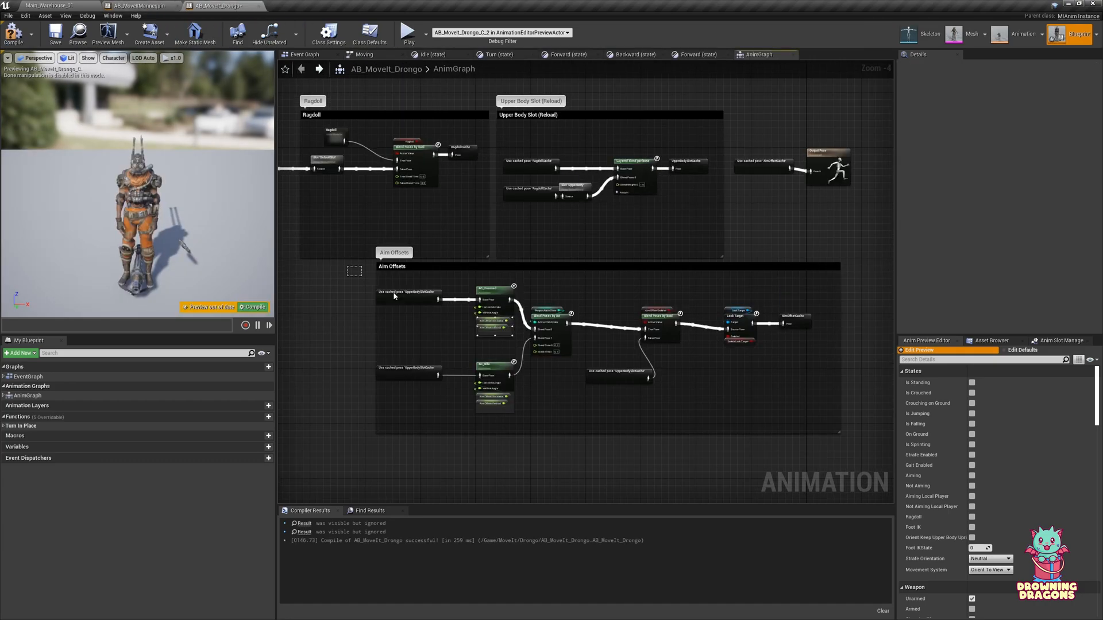
# - Replace Drongo's Aim Offsets group with the copied Mannequin version, positioned below the Upper Body Slot group
pyautogui.moveTo(394, 296); pyautogui.dragTo(861, 483)
pyautogui.press('Delete')
pyautogui.moveTo(484, 359); pyautogui.dragTo(511, 296, button='right')
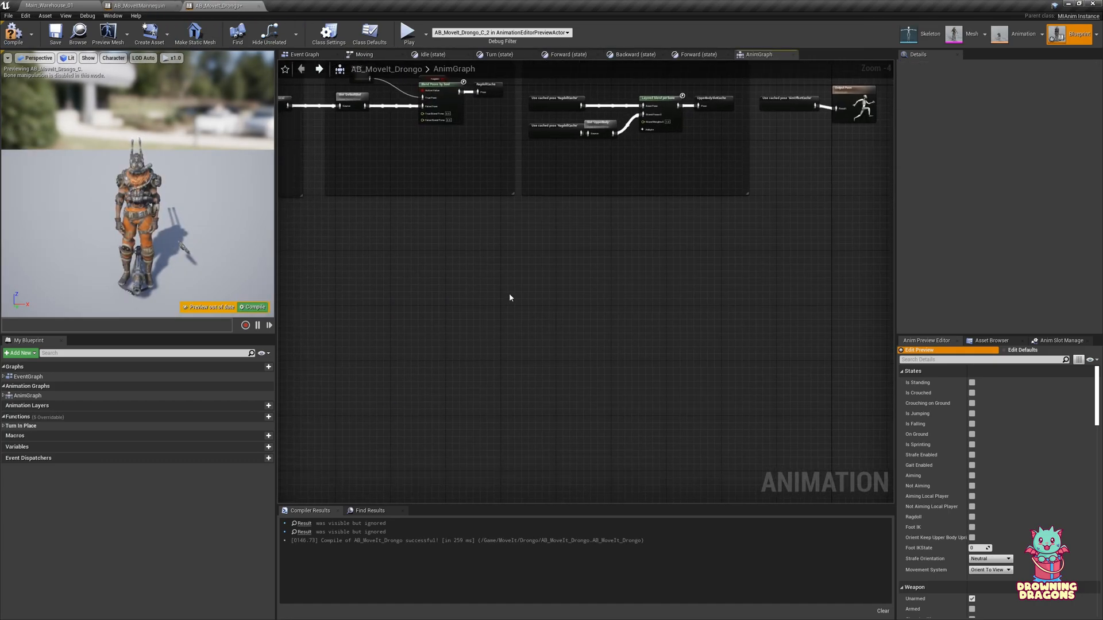
pyautogui.hotkey('ctrl', 'v')
pyautogui.moveTo(419, 246); pyautogui.dragTo(525, 260)
pyautogui.scroll(4, 443, 273)
pyautogui.scroll(-4, 517, 275)
pyautogui.moveTo(549, 286); pyautogui.dragTo(431, 327, button='right')
pyautogui.click(768, 239)
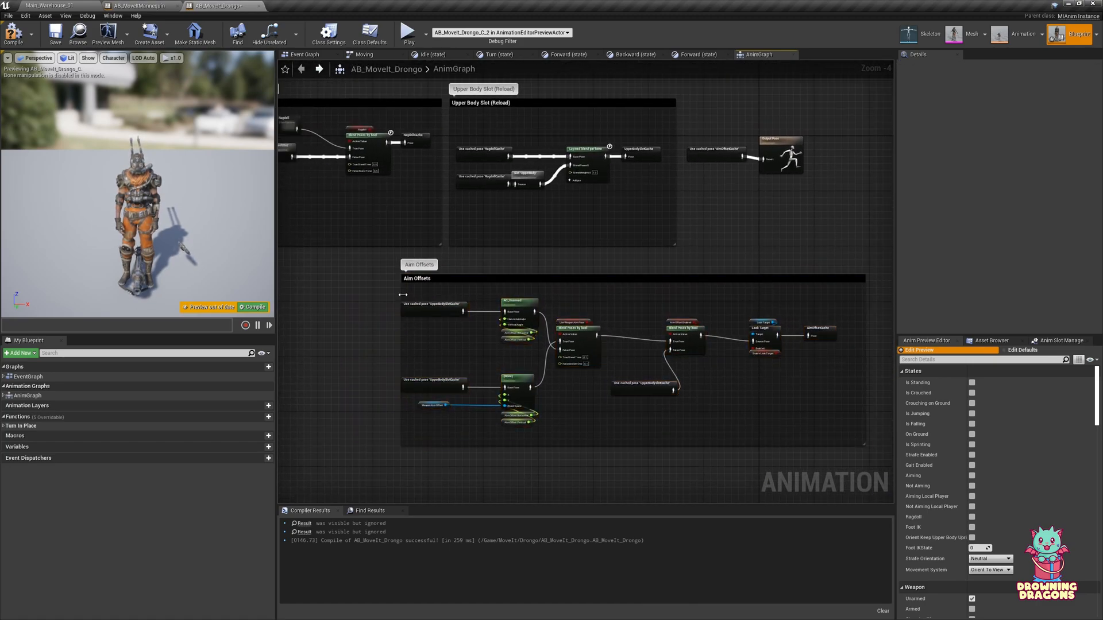
# - Check the pasted Aim Offsets nodes and compile AB_MoveIt_Drongo
pyautogui.scroll(4, 396, 339)
pyautogui.scroll(-1, 460, 371)
pyautogui.moveTo(480, 383); pyautogui.dragTo(485, 291, button='right')
pyautogui.click(468, 368)
pyautogui.click(349, 246)
pyautogui.click(15, 33)
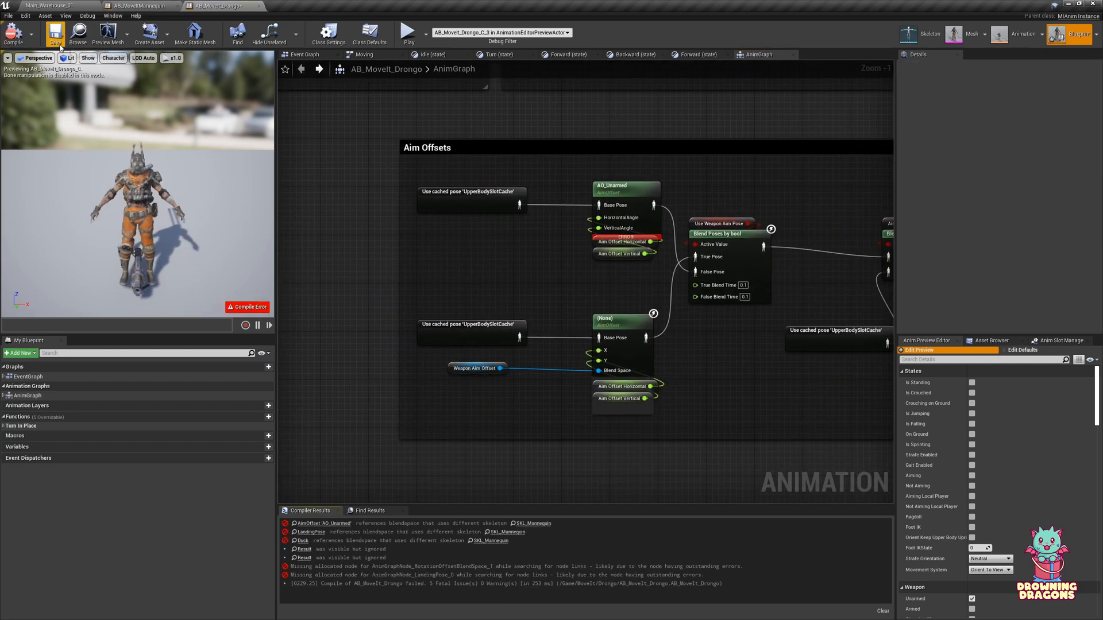
# - Go to the AO_Unarmed node from its compile error and set its Blend Space to Drongo's own AO_Unarmed
pyautogui.click(321, 524)
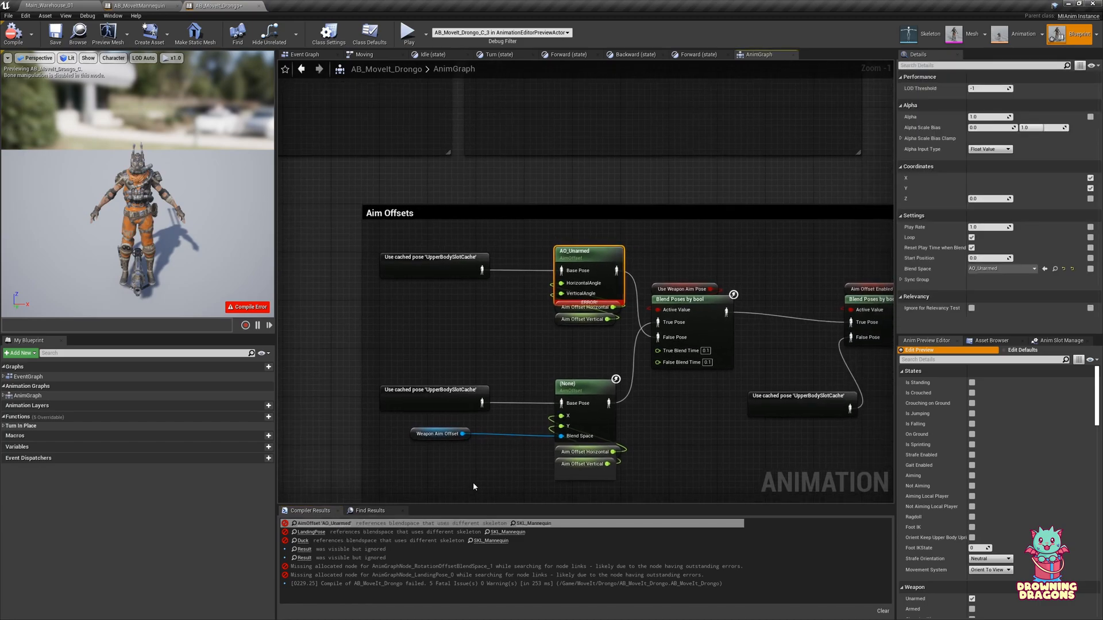
pyautogui.click(600, 269)
pyautogui.click(1002, 269)
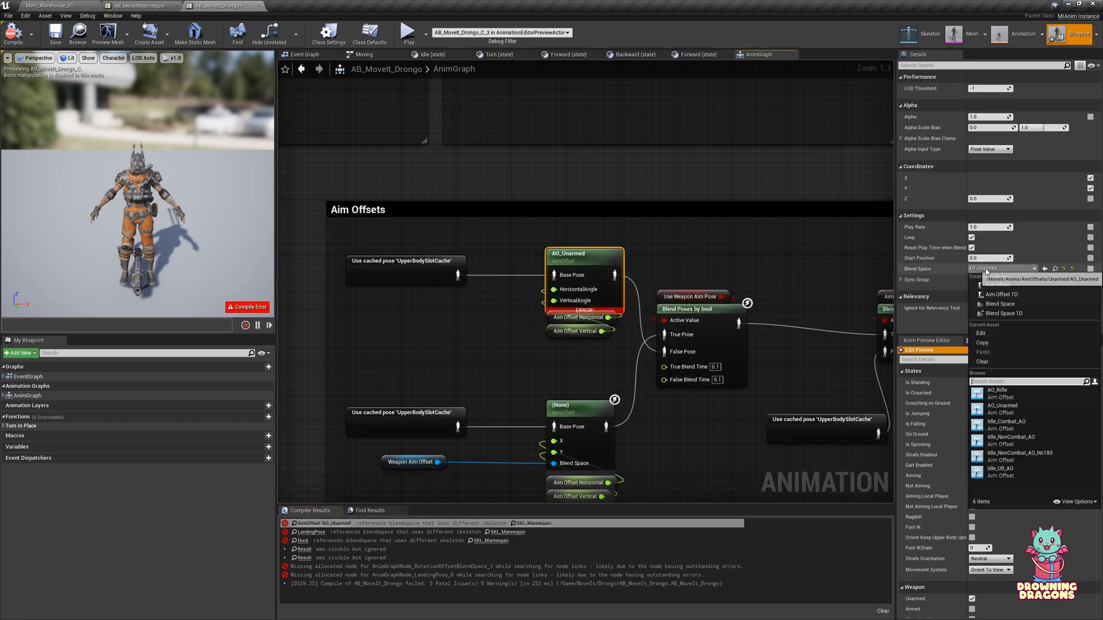
pyautogui.click(1003, 408)
# - Go to the LandingPose node from its compile error and set its Blend Space to Drongo's BLS_LandingPose
pyautogui.click(394, 532)
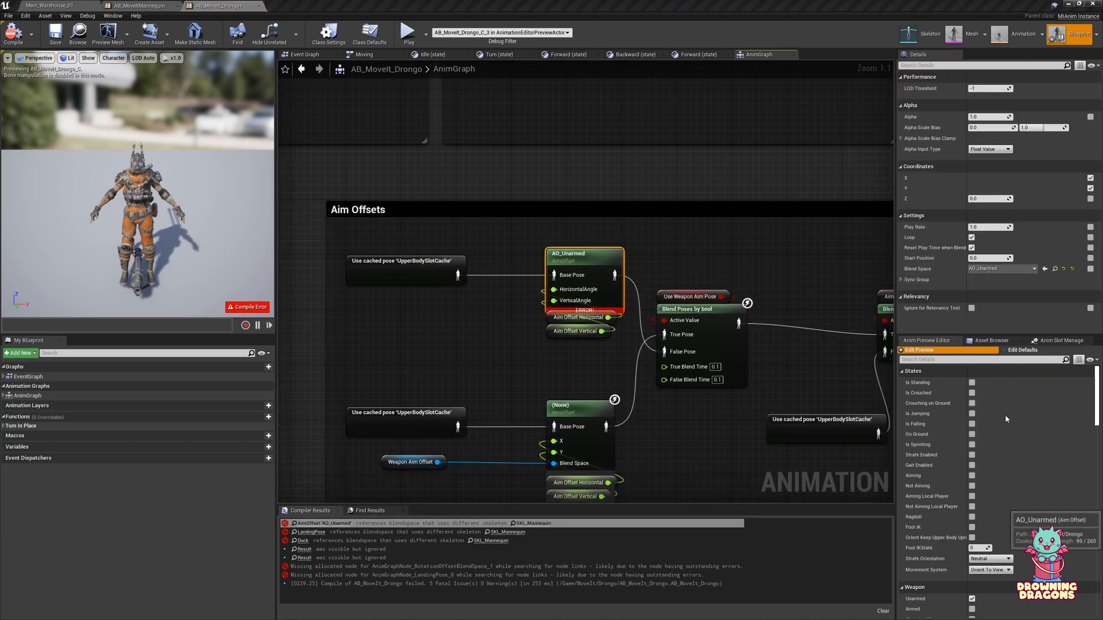
pyautogui.middleClick(400, 156)
pyautogui.click(310, 532)
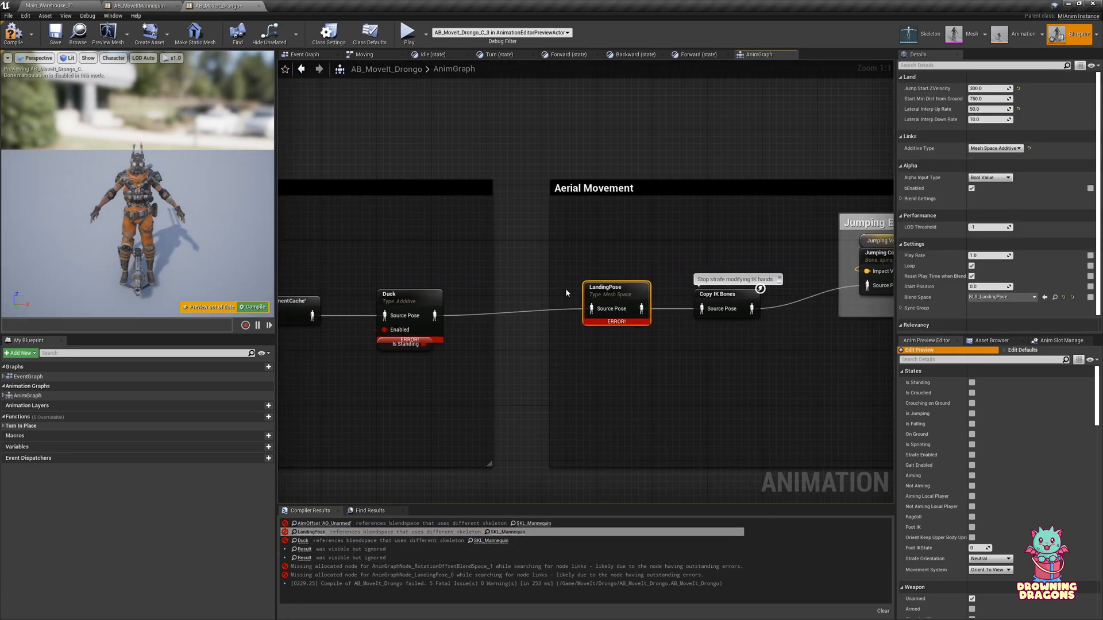
pyautogui.click(1003, 297)
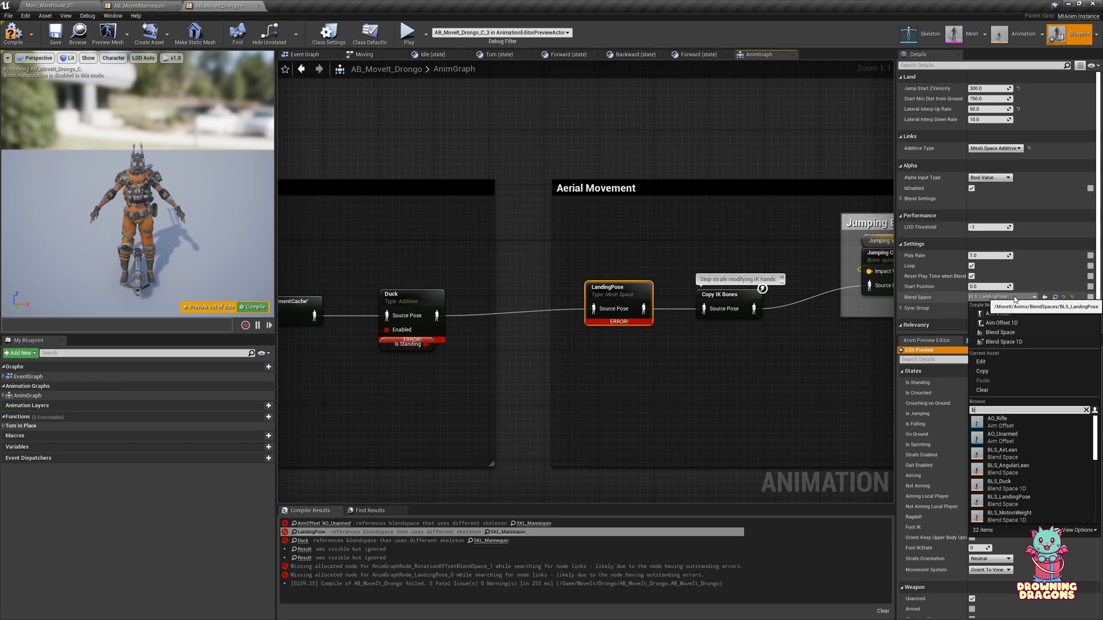
pyautogui.click(1015, 426)
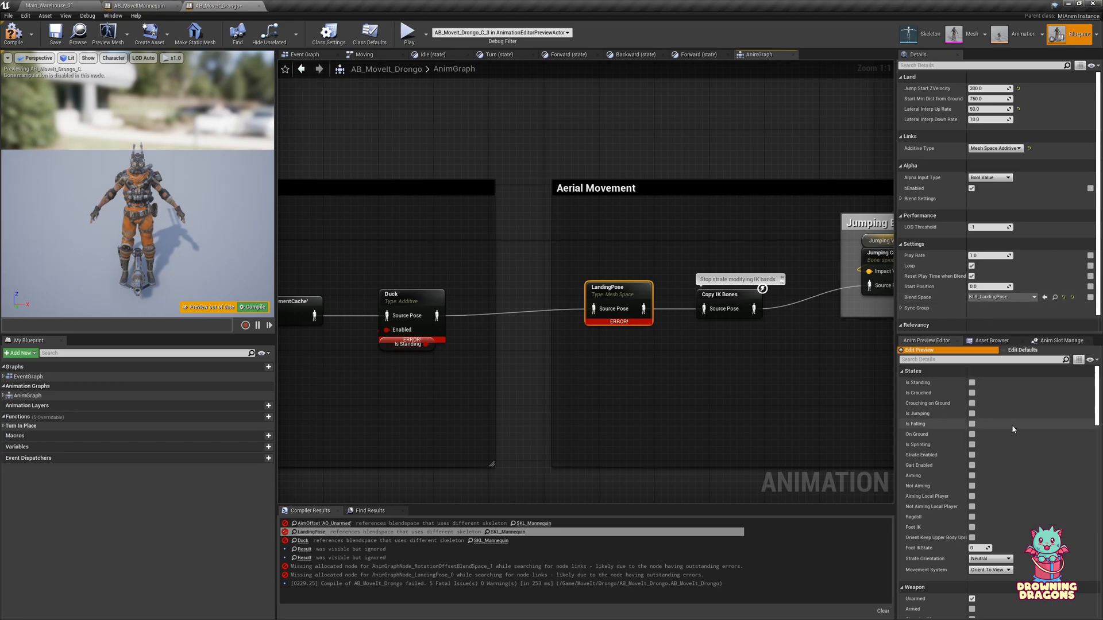
# - Set the Duck node's Blend Space to Drongo's BLS_Duck and recompile the blueprint
pyautogui.click(300, 541)
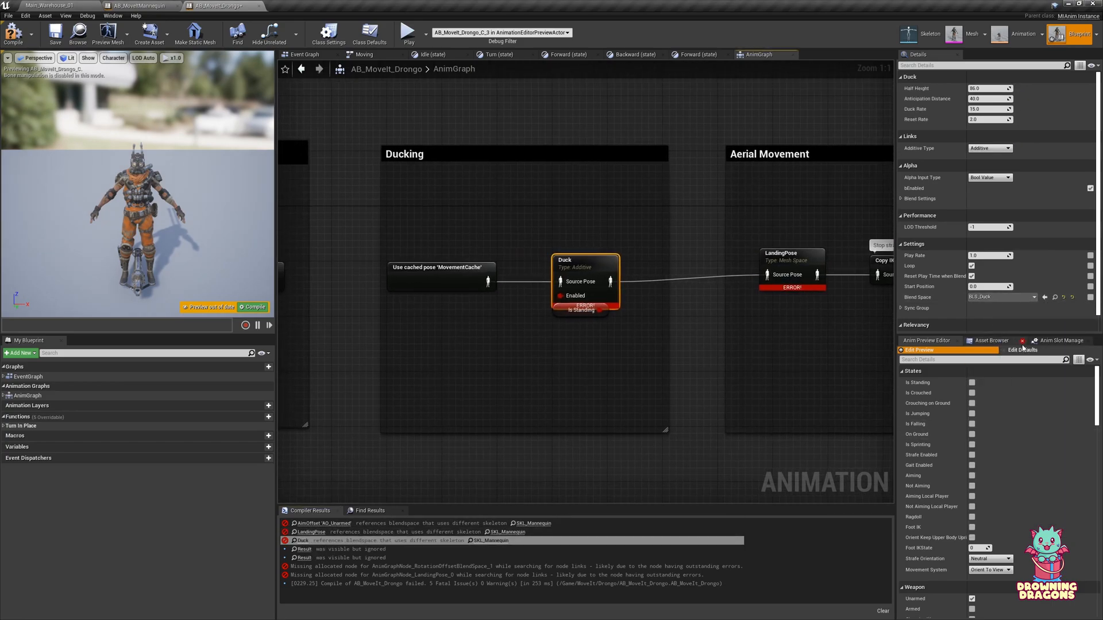
pyautogui.click(1001, 298)
pyautogui.write('bls_duck')
pyautogui.click(1006, 424)
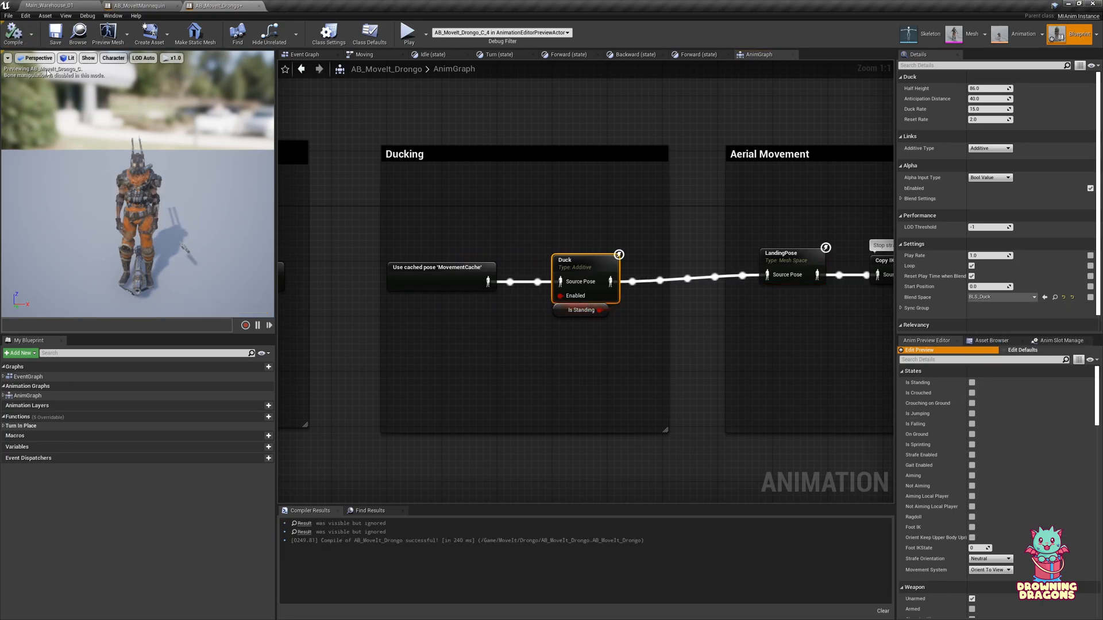
pyautogui.scroll(-3, 552, 370)
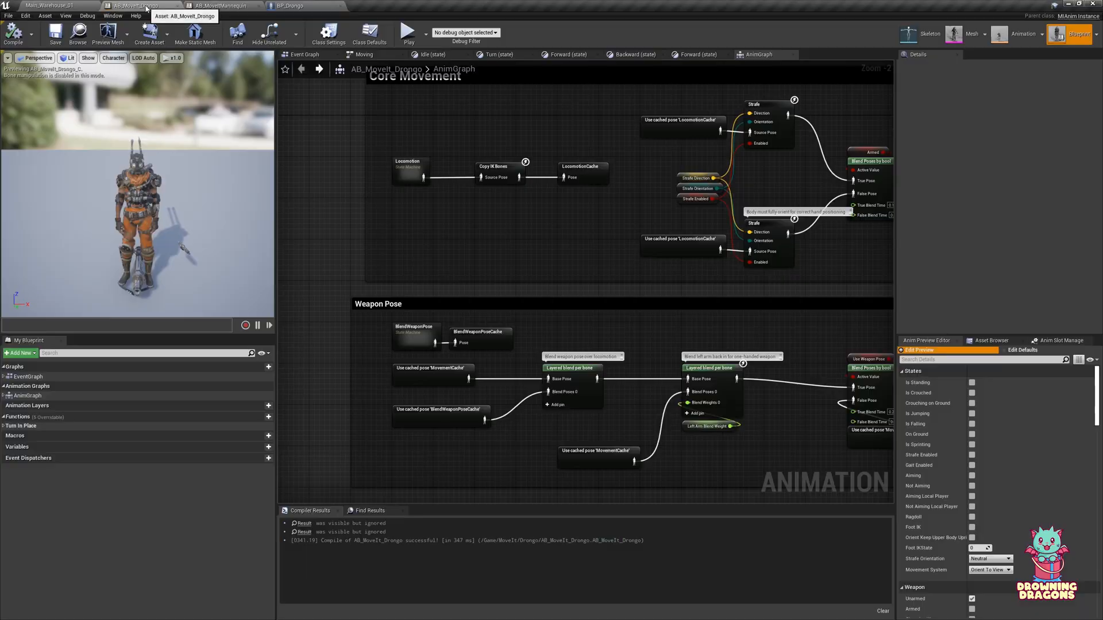
# - Feed the upper Strafe node in Core Movement from a new AnimStateCache cached pose, replacing its LocomotionCache node
pyautogui.moveTo(621, 216); pyautogui.dragTo(557, 266, button='right')
pyautogui.rightClick(503, 164)
pyautogui.write('animstatec')
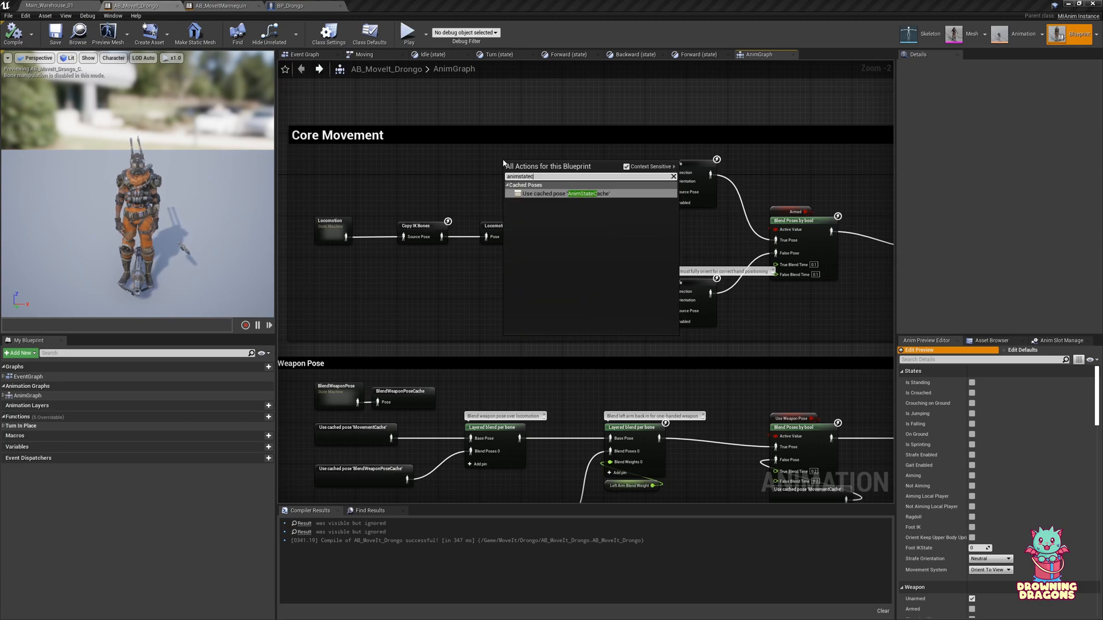
pyautogui.press('Return')
pyautogui.keyDown('ctrl'); pyautogui.moveTo(643, 190); pyautogui.dragTo(603, 193); pyautogui.keyUp('ctrl')
pyautogui.click(602, 188)
pyautogui.press('Delete')
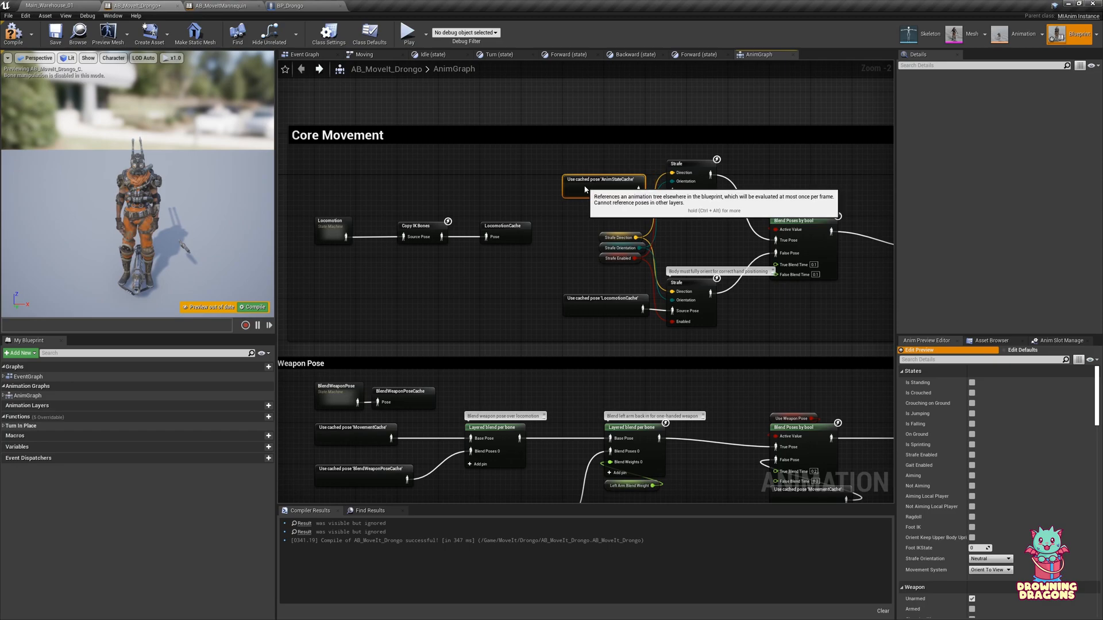
# - Feed the lower Strafe node from another AnimStateCache cached pose and remove its old LocomotionCache node
pyautogui.moveTo(628, 345); pyautogui.dragTo(672, 311)
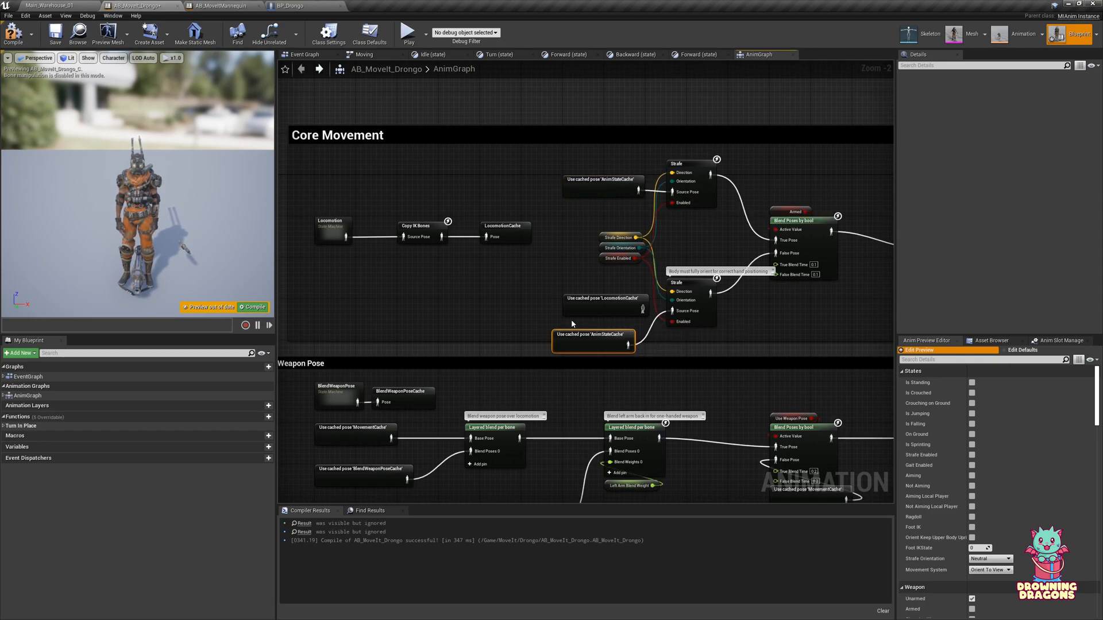
pyautogui.press('Delete')
pyautogui.moveTo(587, 342); pyautogui.dragTo(598, 311)
pyautogui.click(537, 374)
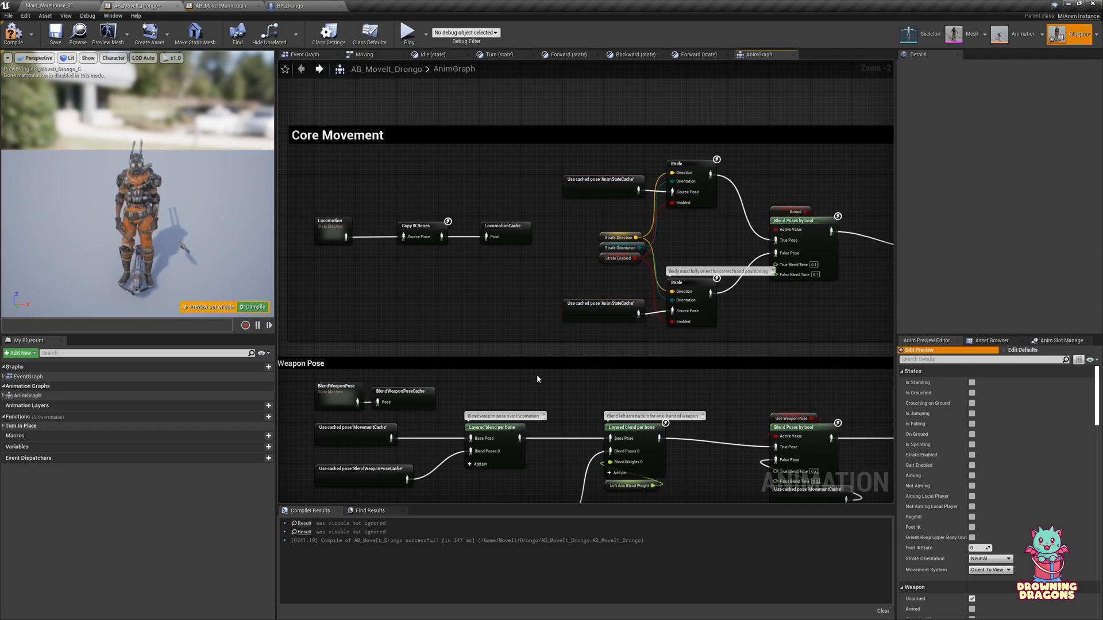
# - Matching AB_MoveItMannequin's Weapon Pose group, replace the MovementCache pose feeding Drongo's first Layered blend per bone with LocomotionCache
pyautogui.moveTo(537, 375); pyautogui.dragTo(640, 234, button='right')
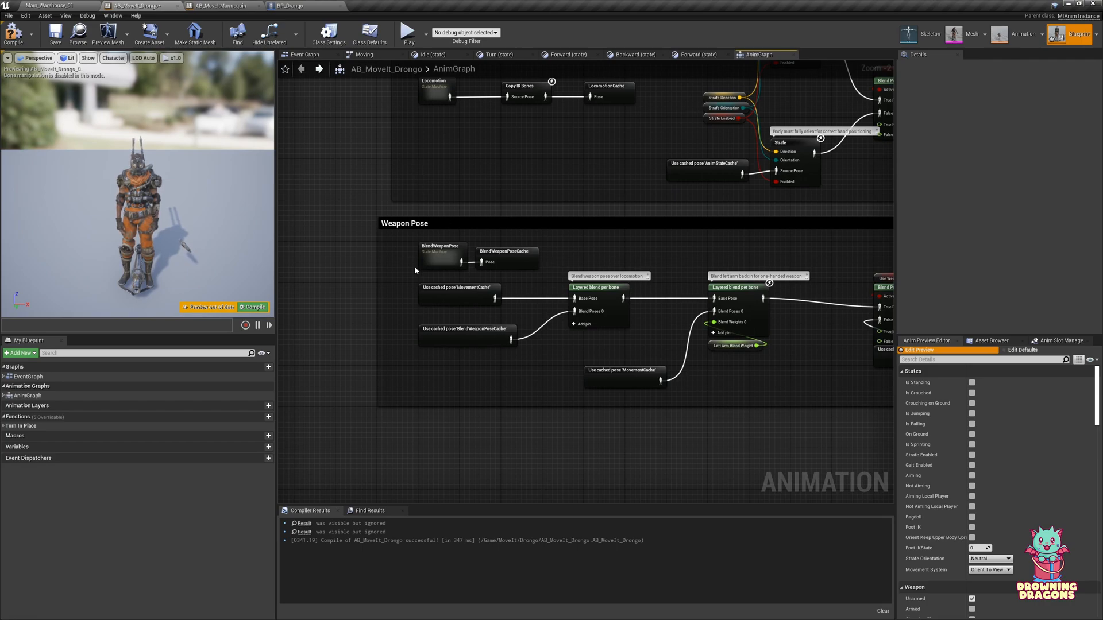
pyautogui.click(214, 6)
pyautogui.moveTo(481, 314); pyautogui.dragTo(579, 243, button='right')
pyautogui.scroll(3, 483, 319)
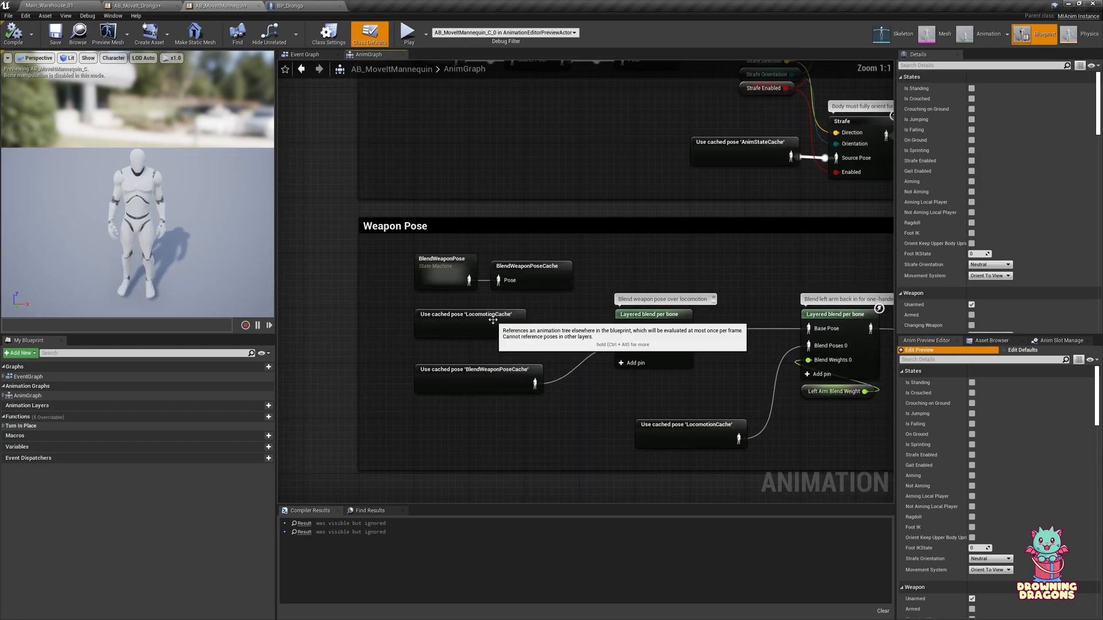
pyautogui.click(137, 5)
pyautogui.rightClick(433, 356)
pyautogui.write('locomotion')
pyautogui.press('Return')
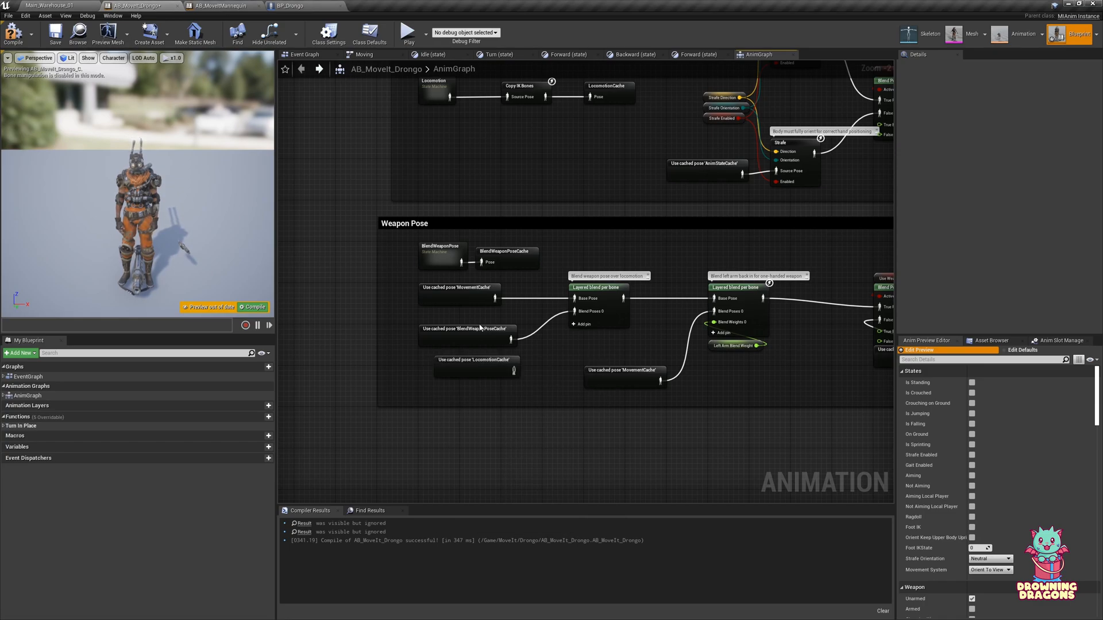
pyautogui.keyDown('ctrl'); pyautogui.moveTo(495, 298); pyautogui.dragTo(576, 398); pyautogui.keyUp('ctrl')
pyautogui.click(460, 296)
pyautogui.press('Delete')
# - Replace the MovementCache pose feeding Blend Poses 0 of the second Layered blend per bone with LocomotionCache
pyautogui.keyDown('ctrl'); pyautogui.moveTo(660, 381); pyautogui.dragTo(614, 376); pyautogui.keyUp('ctrl')
pyautogui.click(612, 372)
pyautogui.press('Delete')
# - Replace the MovementCache pose on the False Pose of Weapon Pose's Blend Poses by bool with LocomotionCache
pyautogui.moveTo(773, 380); pyautogui.dragTo(404, 396, button='right')
pyautogui.keyDown('ctrl'); pyautogui.moveTo(581, 375); pyautogui.dragTo(539, 379); pyautogui.keyUp('ctrl')
pyautogui.click(541, 373)
pyautogui.press('Delete')
pyautogui.click(471, 392)
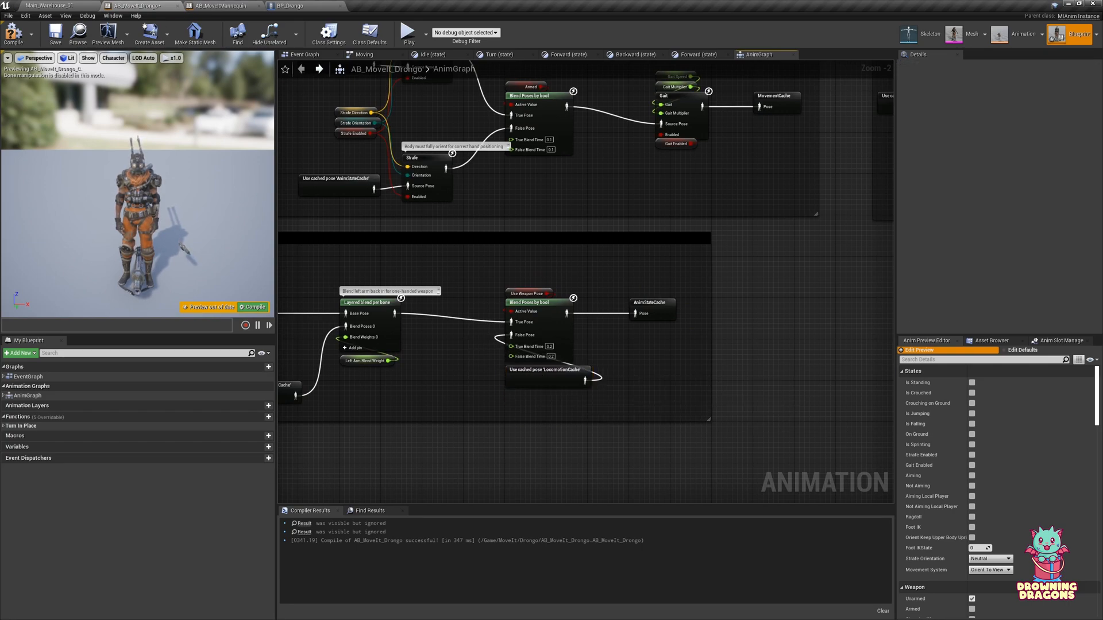
# - Compile and save AB_MoveIt_Drongo with its updated AnimGraph
pyautogui.click(12, 33)
pyautogui.click(55, 34)
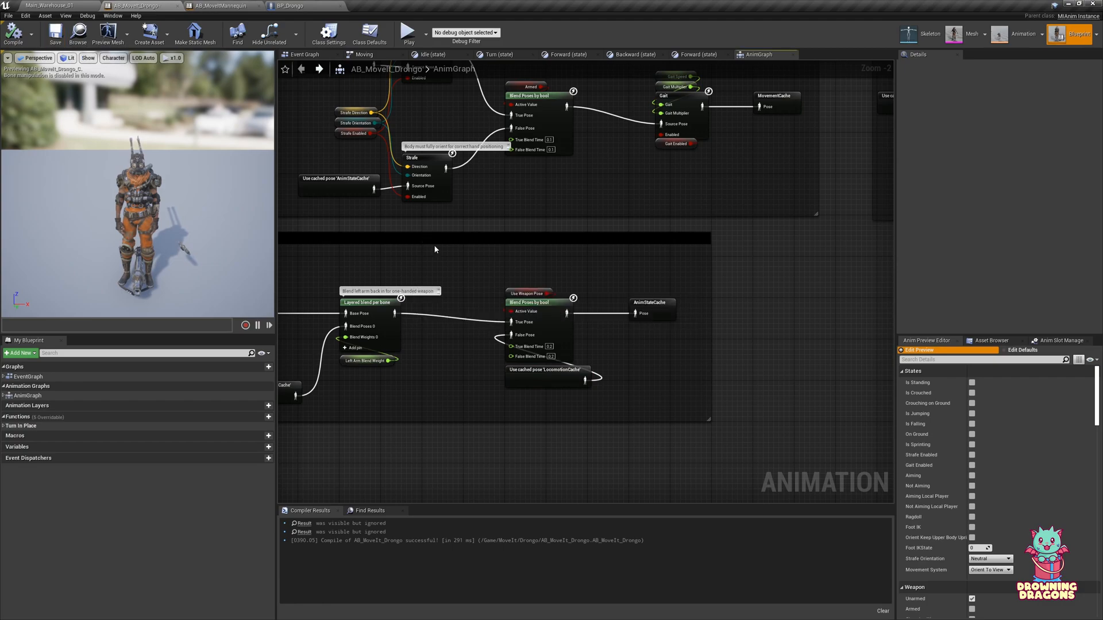
pyautogui.scroll(-3, 573, 363)
pyautogui.scroll(3, 573, 363)
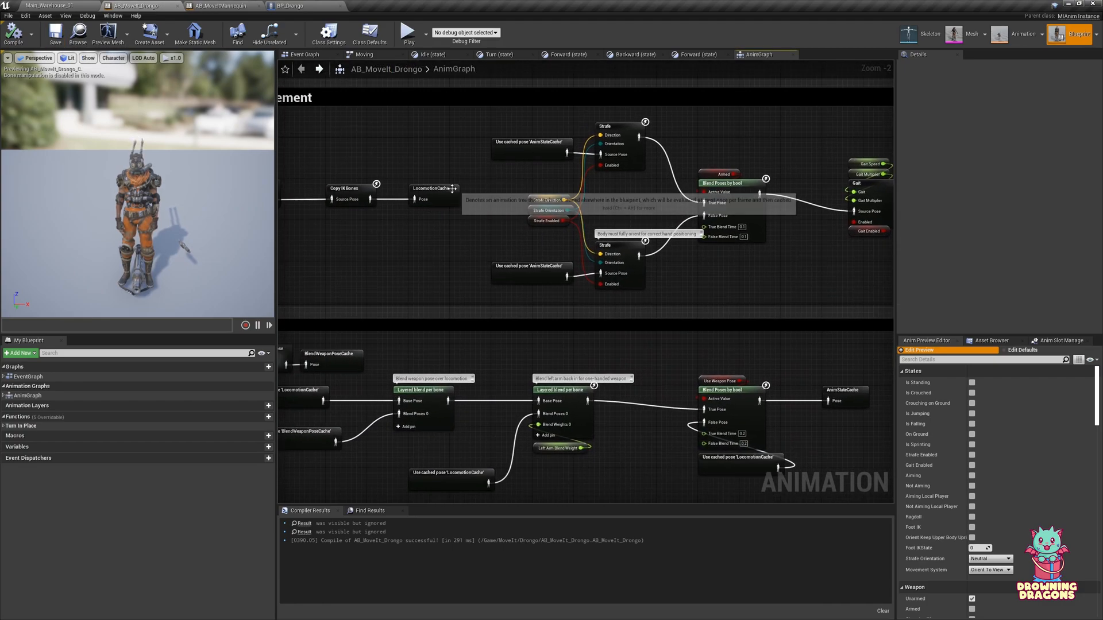
# - In BP_Drongo's GetWeaponAnimInfo function, set the Rifle's Weapon Offset Y and the Claymore's Weapon Offset Z to 0
pyautogui.click(298, 3)
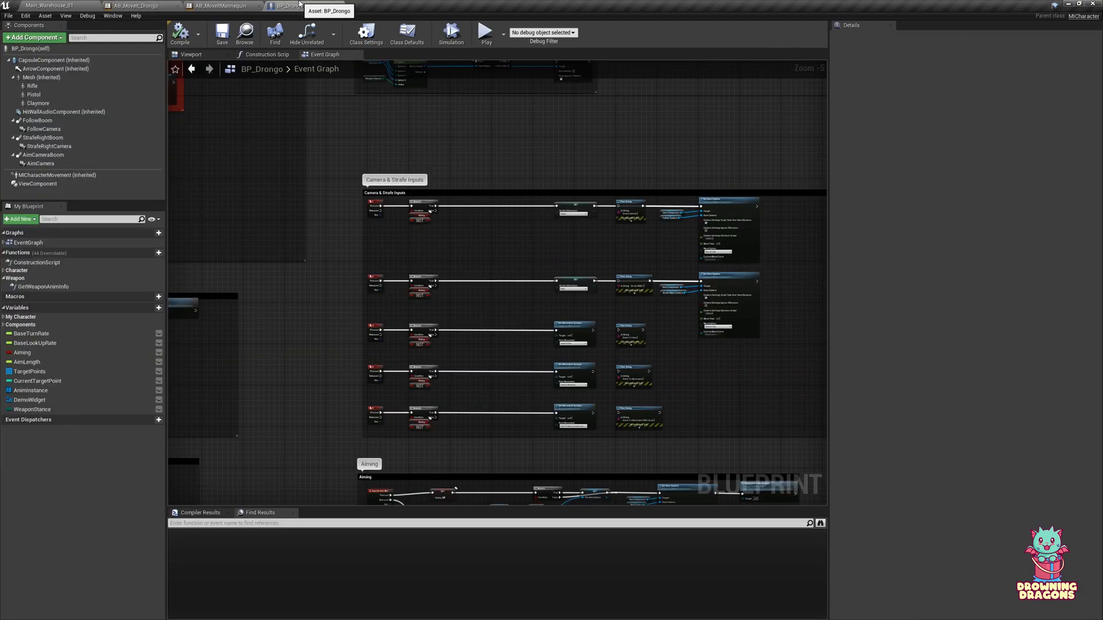
pyautogui.doubleClick(43, 286)
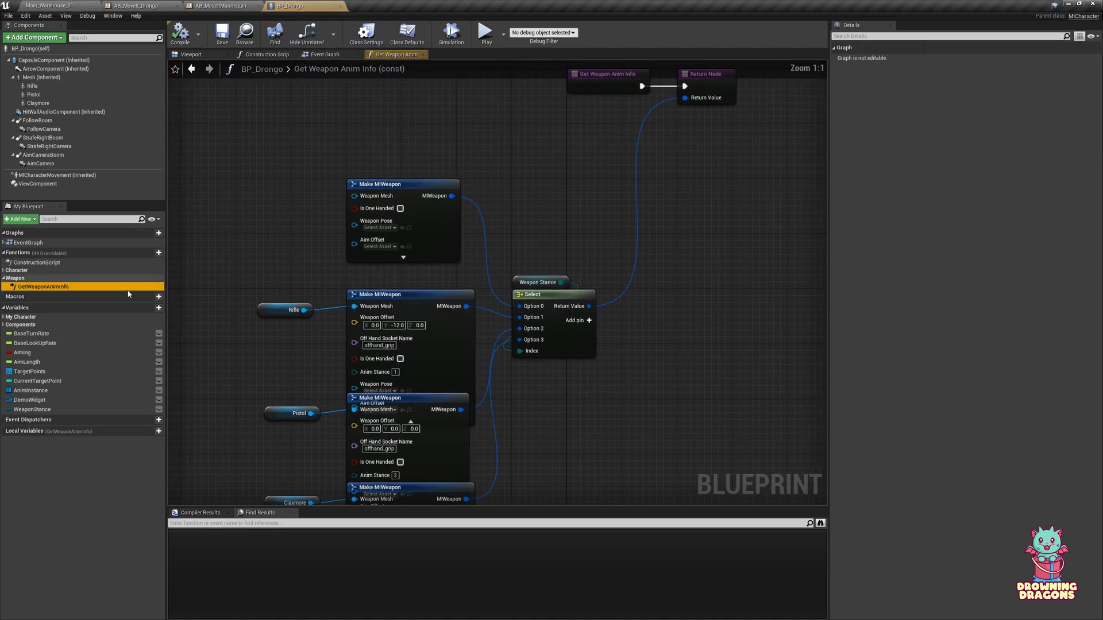
pyautogui.moveTo(352, 316); pyautogui.dragTo(382, 237, button='right')
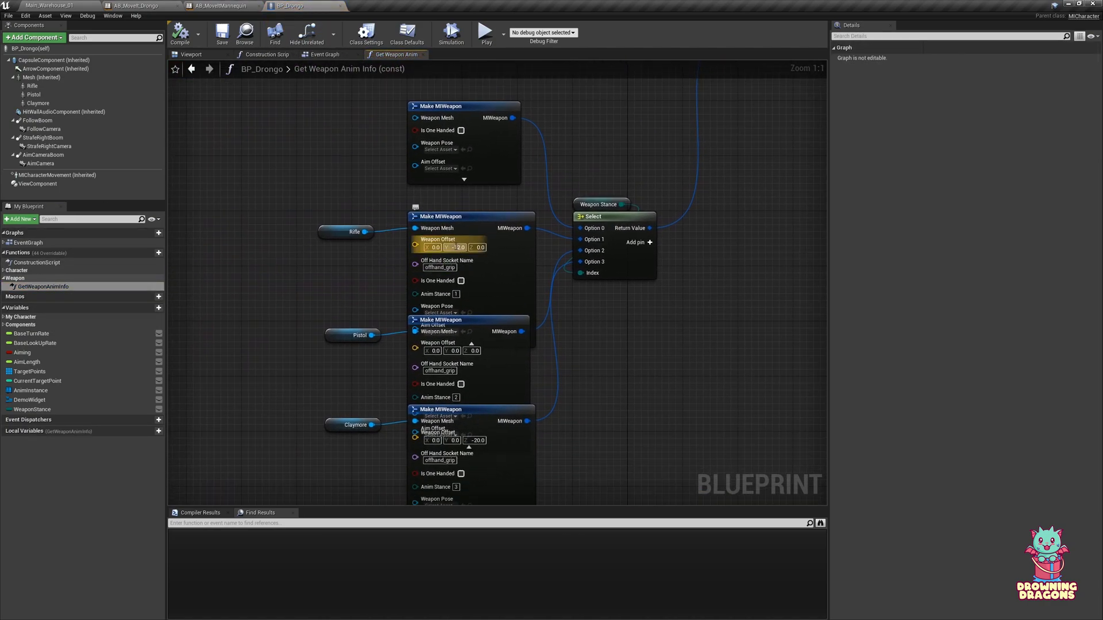
pyautogui.write('0')
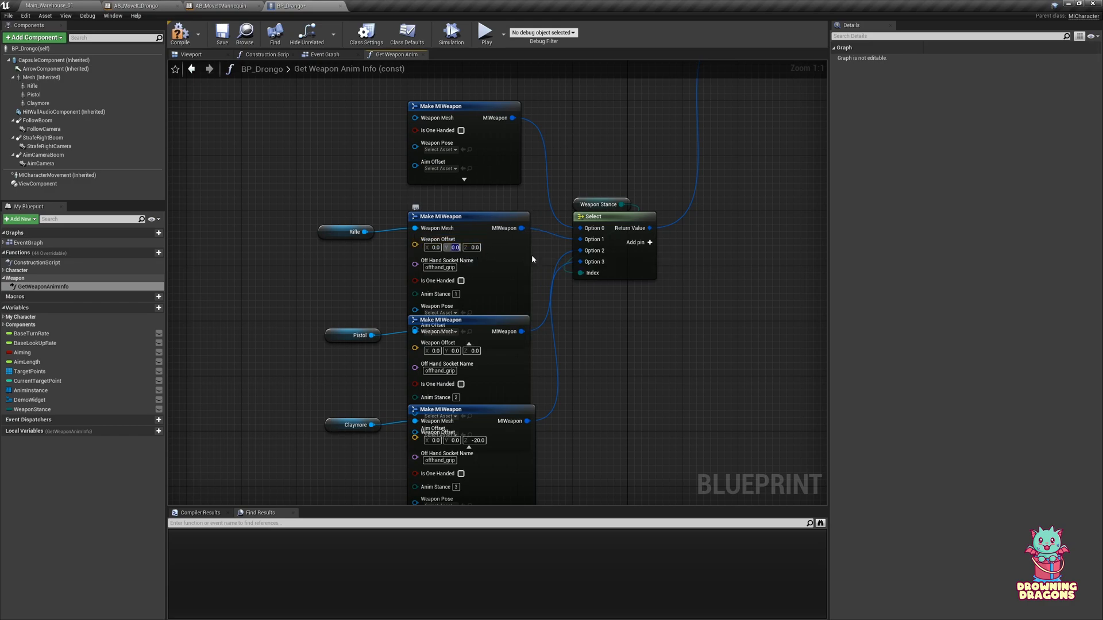
pyautogui.moveTo(595, 400); pyautogui.dragTo(640, 287, button='right')
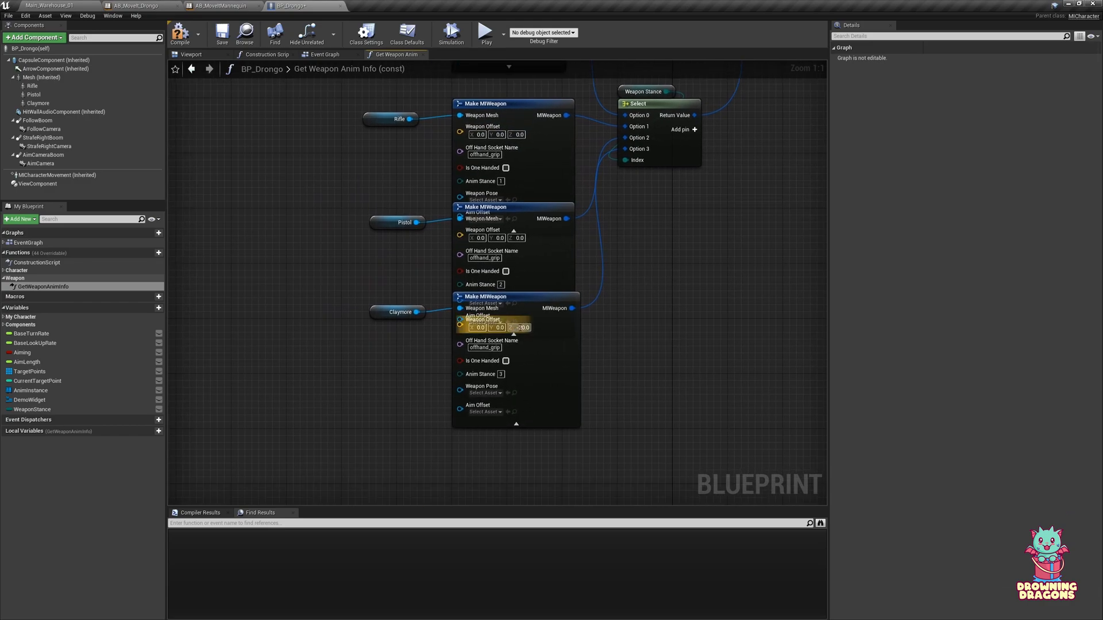
pyautogui.write('0')
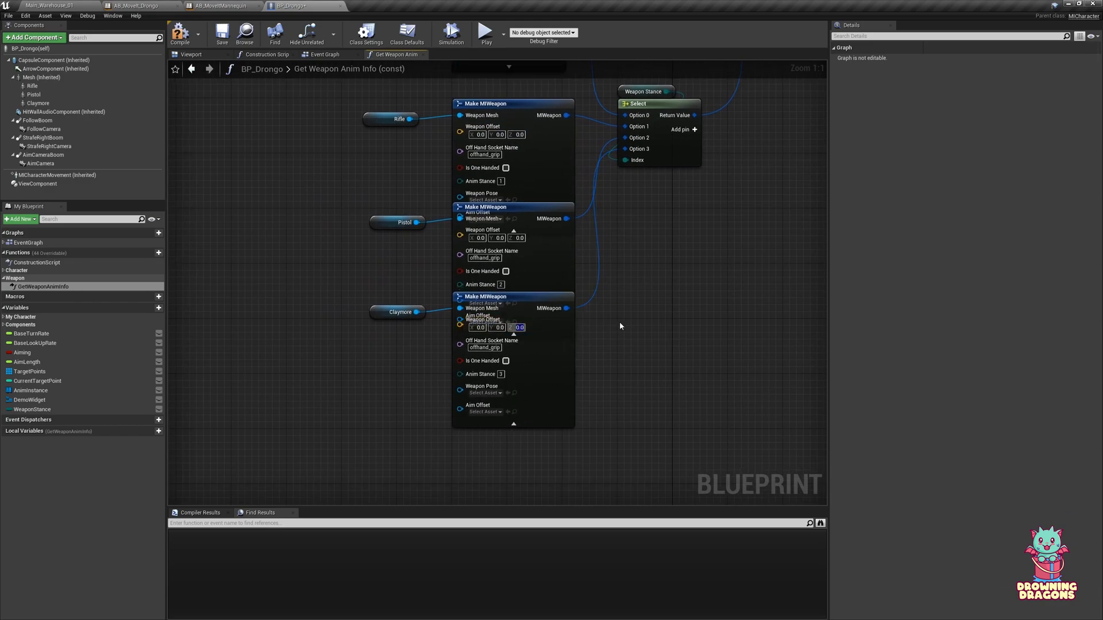
pyautogui.press('Return')
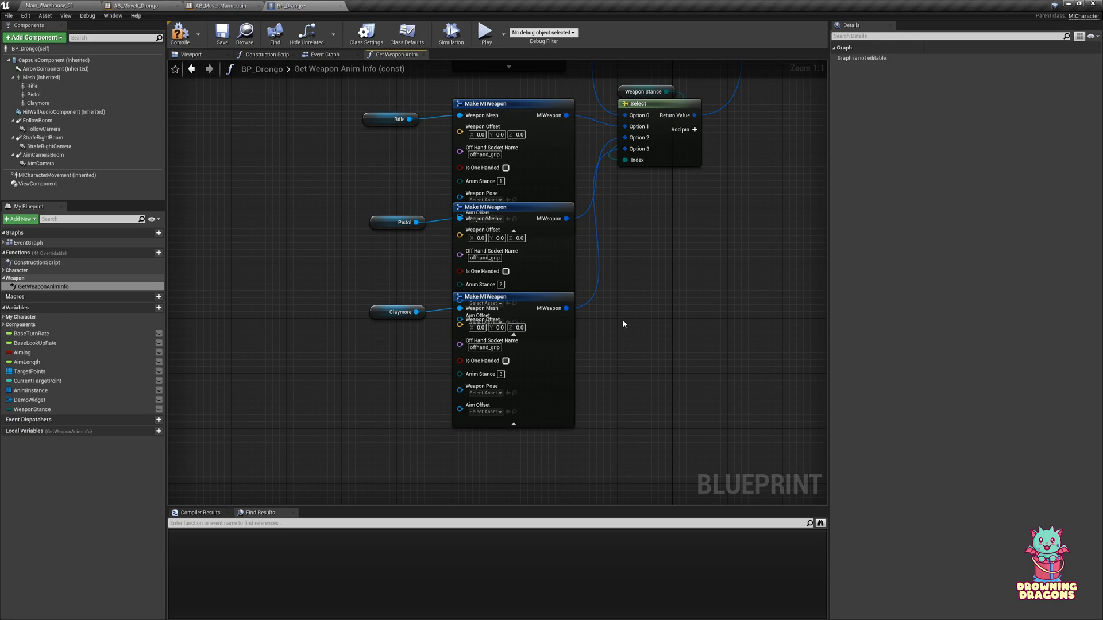
# - Collapse the advanced pins of the Rifle, Pistol and Claymore Make MIWeapon nodes and space the nodes apart with Claymore aligned
pyautogui.click(512, 424)
pyautogui.moveTo(538, 366); pyautogui.dragTo(539, 421)
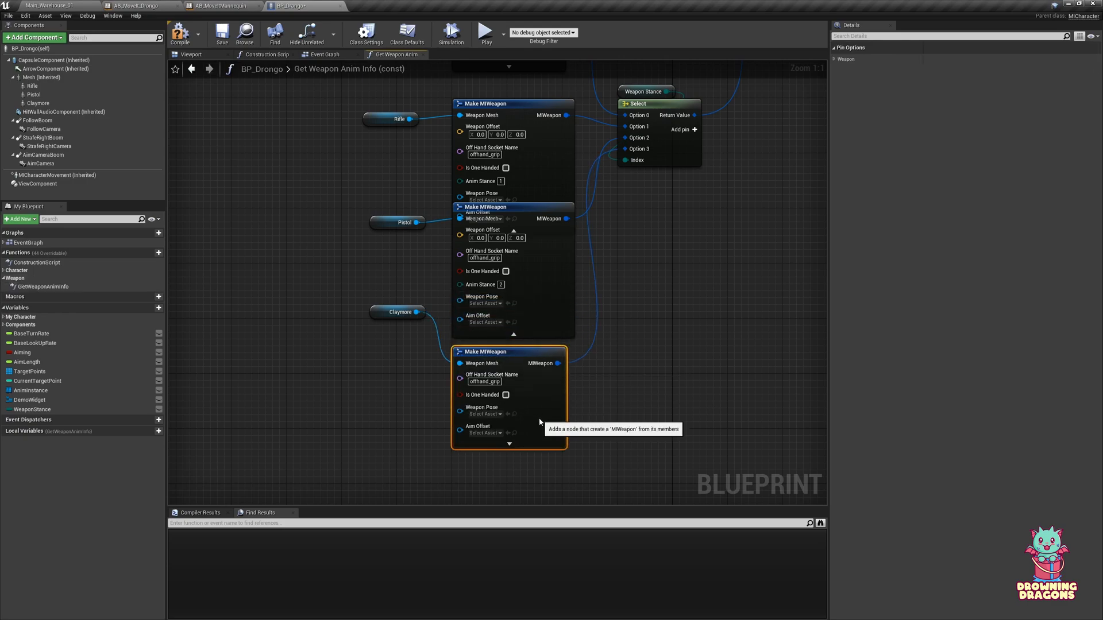
pyautogui.click(509, 332)
pyautogui.moveTo(553, 246); pyautogui.dragTo(554, 266)
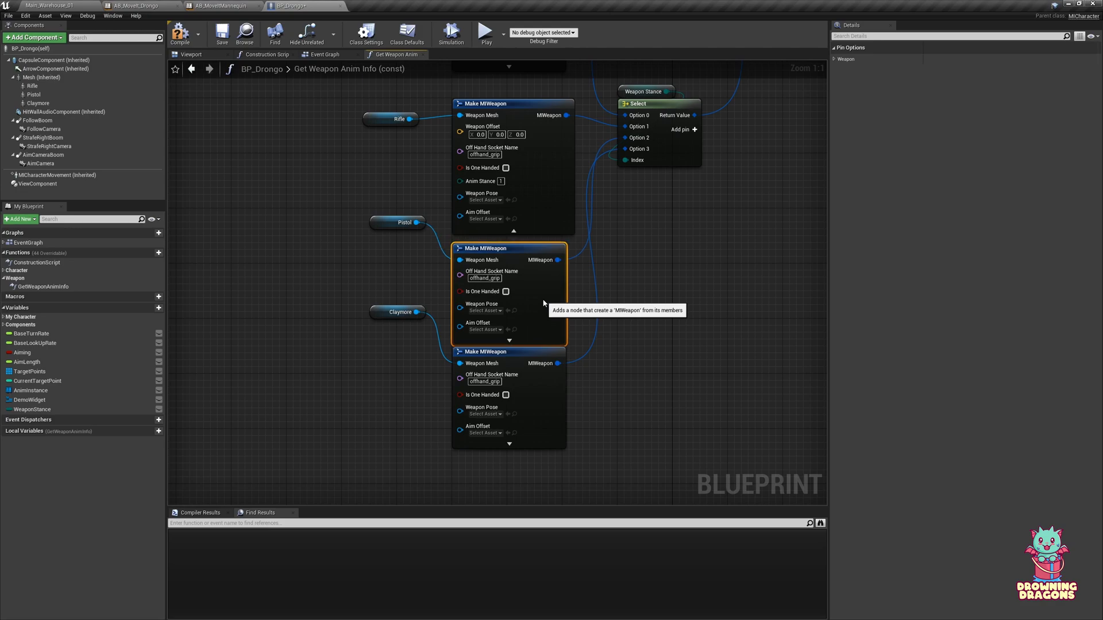
pyautogui.click(509, 230)
pyautogui.click(642, 262)
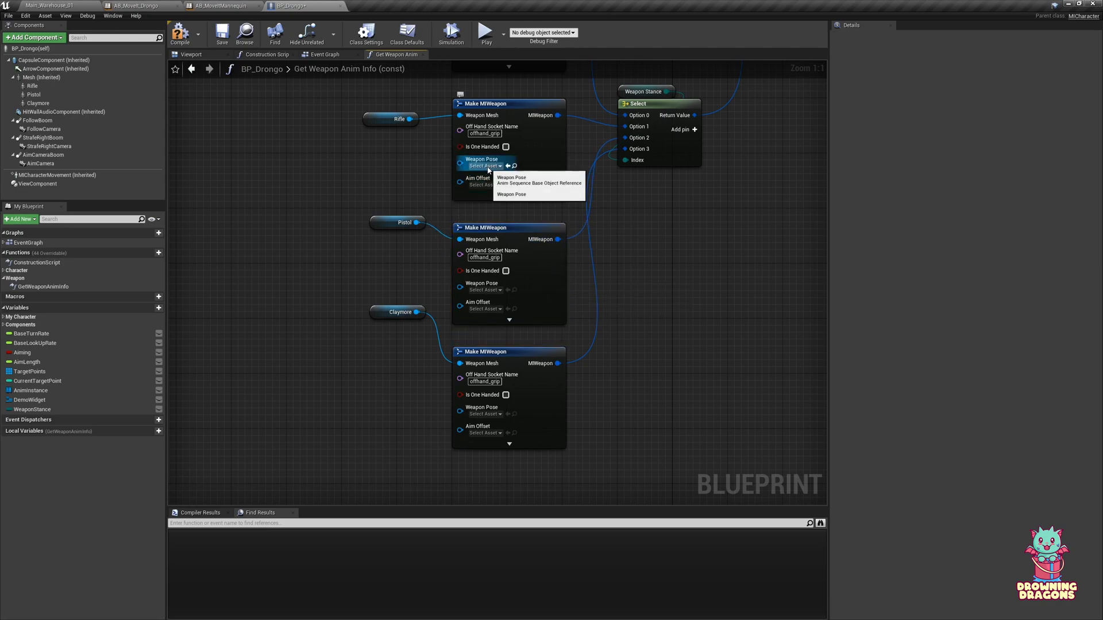
pyautogui.moveTo(377, 315); pyautogui.dragTo(377, 364)
pyautogui.click(345, 393)
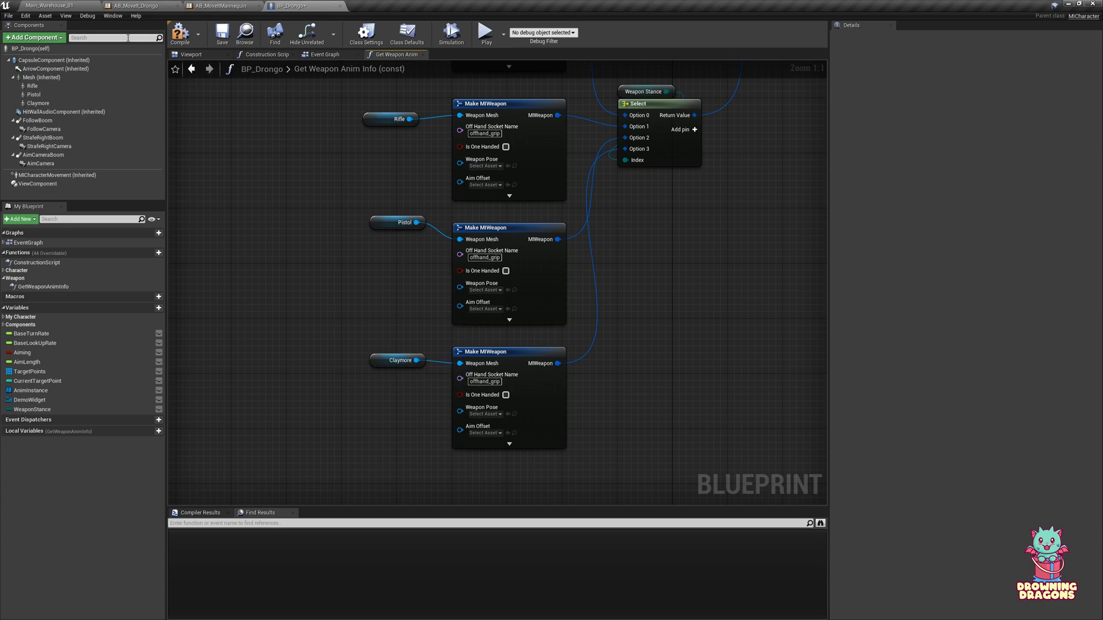
pyautogui.click(54, 6)
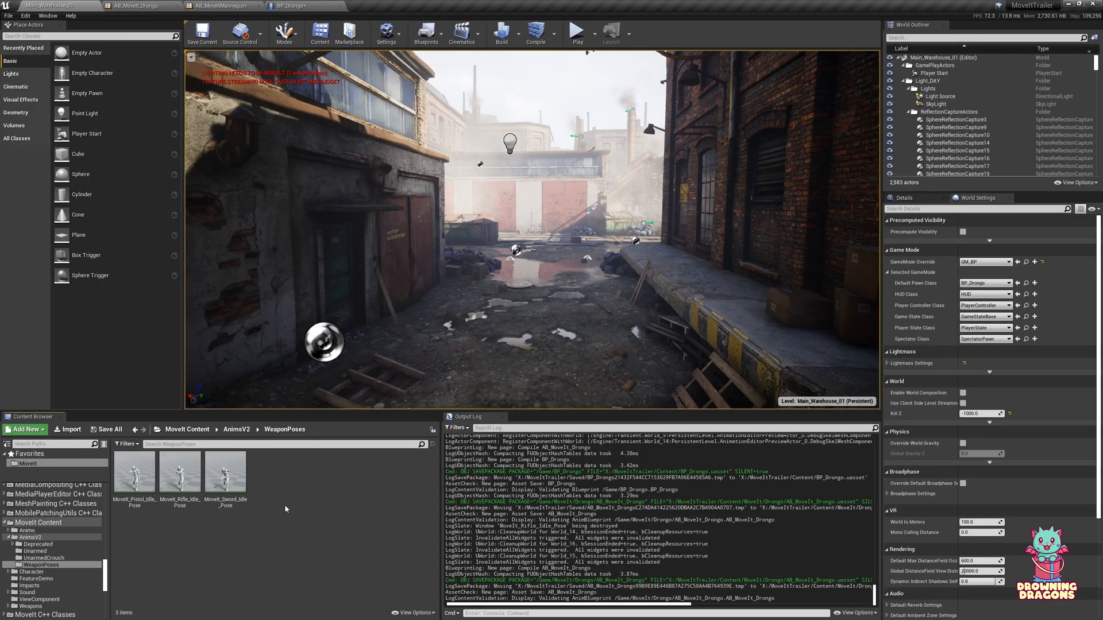
pyautogui.click(50, 524)
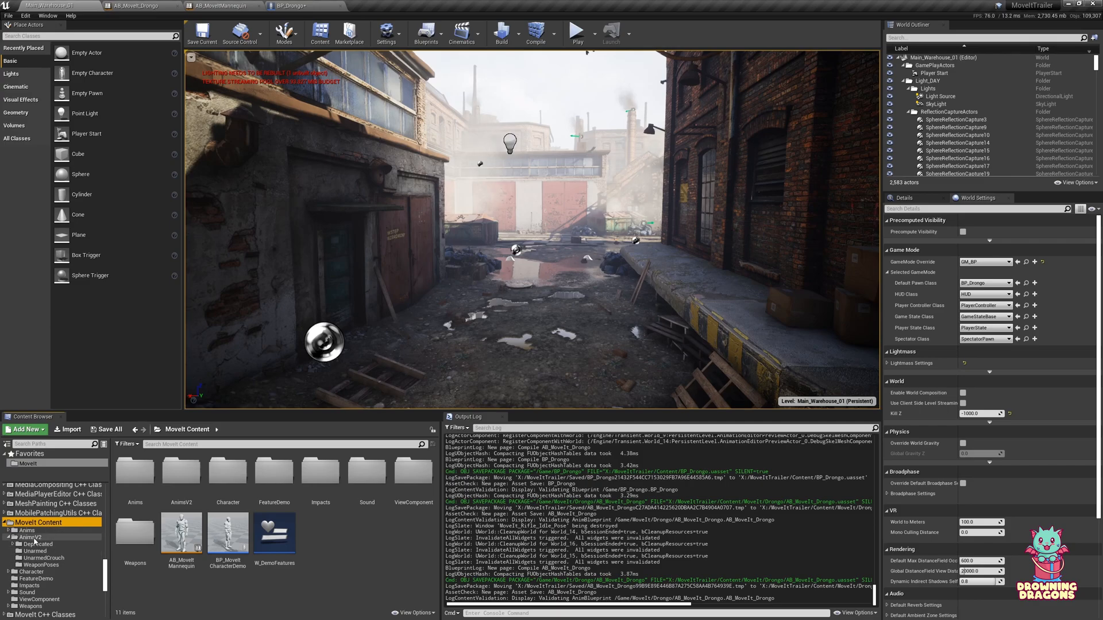
pyautogui.click(35, 538)
pyautogui.click(41, 565)
pyautogui.hotkey('ctrl', 'a')
pyautogui.rightClick(236, 463)
pyautogui.click(382, 219)
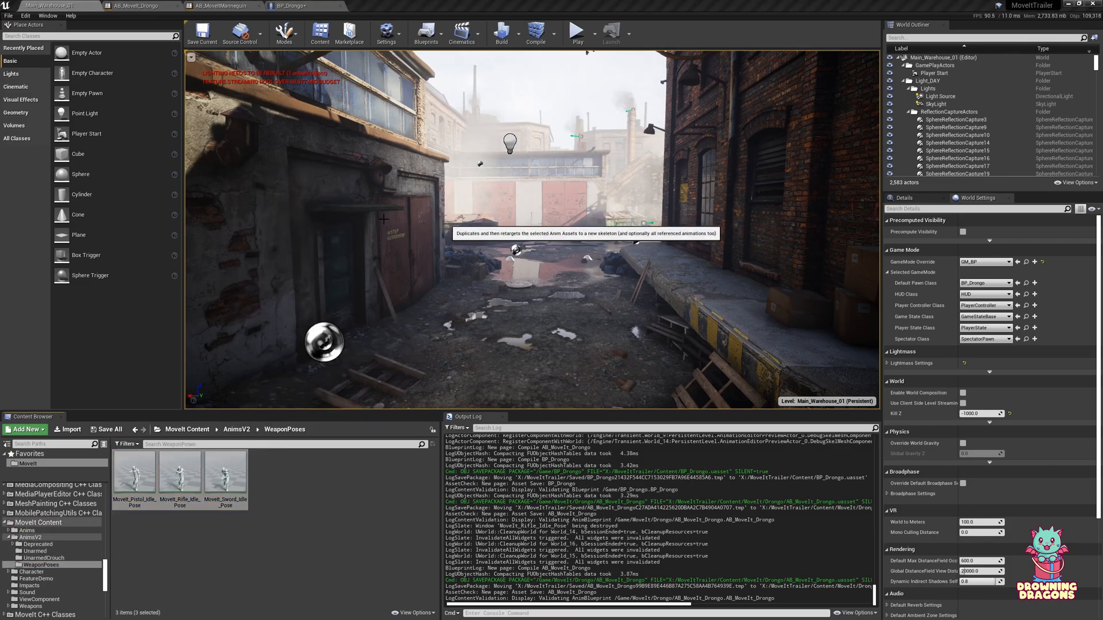
pyautogui.click(350, 259)
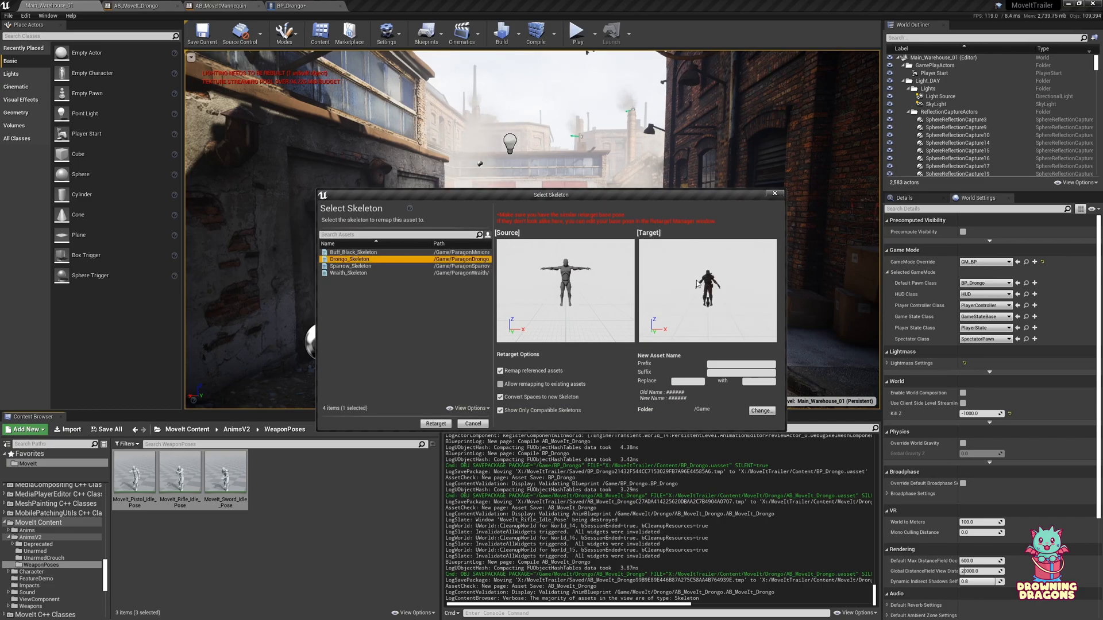
pyautogui.click(473, 423)
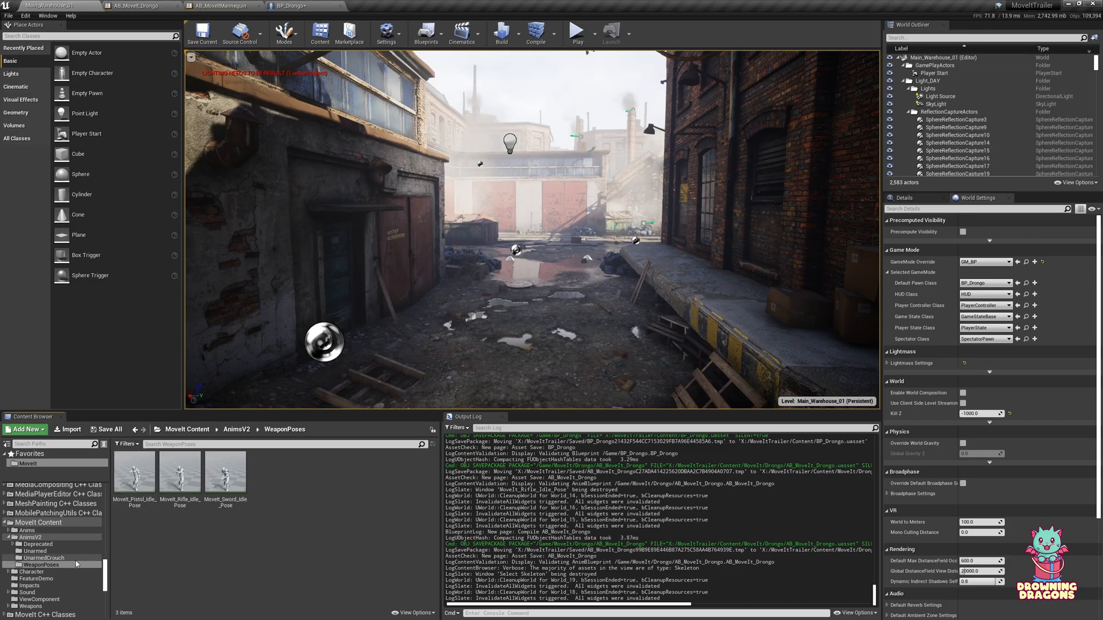
# - Open and inspect the SKL_Mannequin skeleton in the MoveIt Character Mesh folder
pyautogui.click(34, 572)
pyautogui.doubleClick(180, 472)
pyautogui.doubleClick(180, 471)
pyautogui.moveTo(0, 174); pyautogui.dragTo(463, 171)
pyautogui.doubleClick(463, 171)
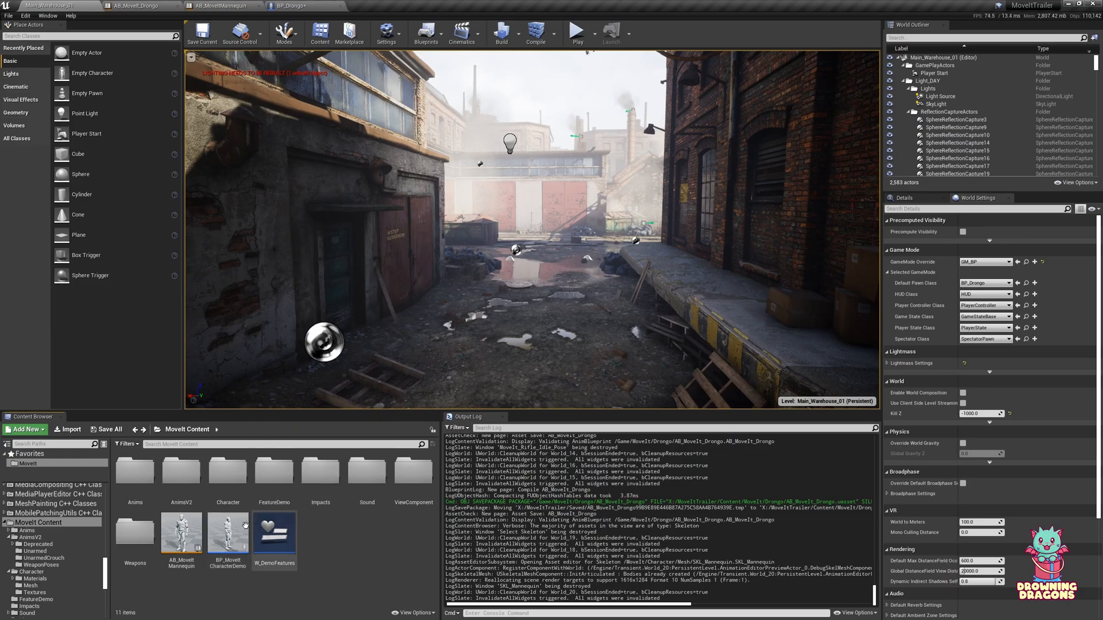
# - Duplicate and retarget all three WeaponPoses animations to Drongo_Skeleton, with the MoveIt/Drongo folder as destination
pyautogui.doubleClick(270, 488)
pyautogui.hotkey('ctrl', 'a')
pyautogui.rightClick(228, 483)
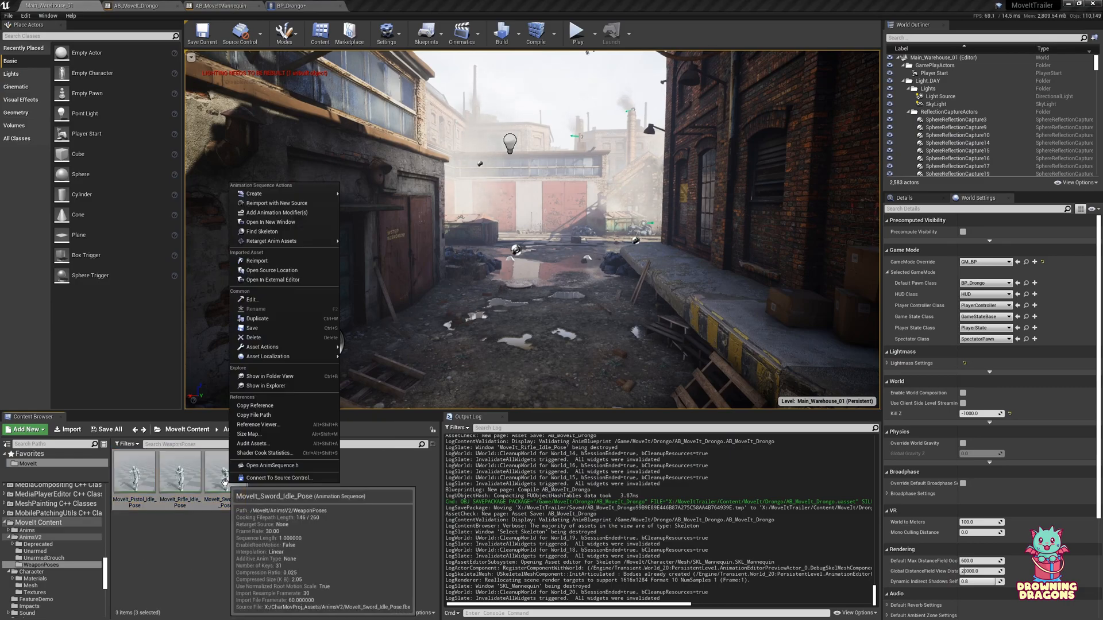
pyautogui.moveTo(311, 242)
pyautogui.click(386, 243)
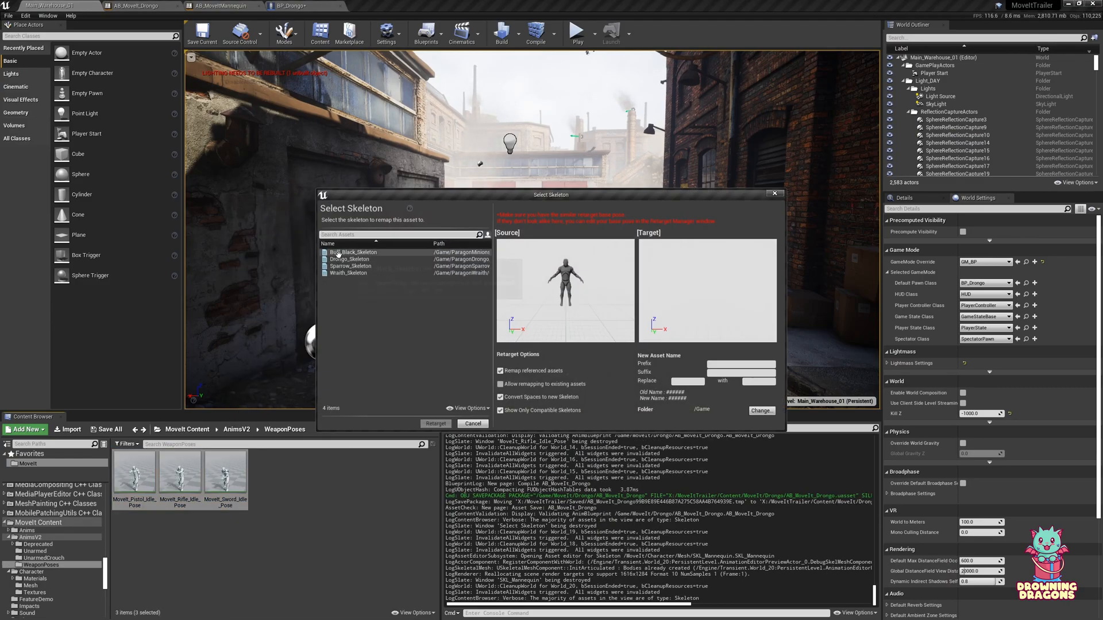
pyautogui.click(379, 259)
pyautogui.click(751, 412)
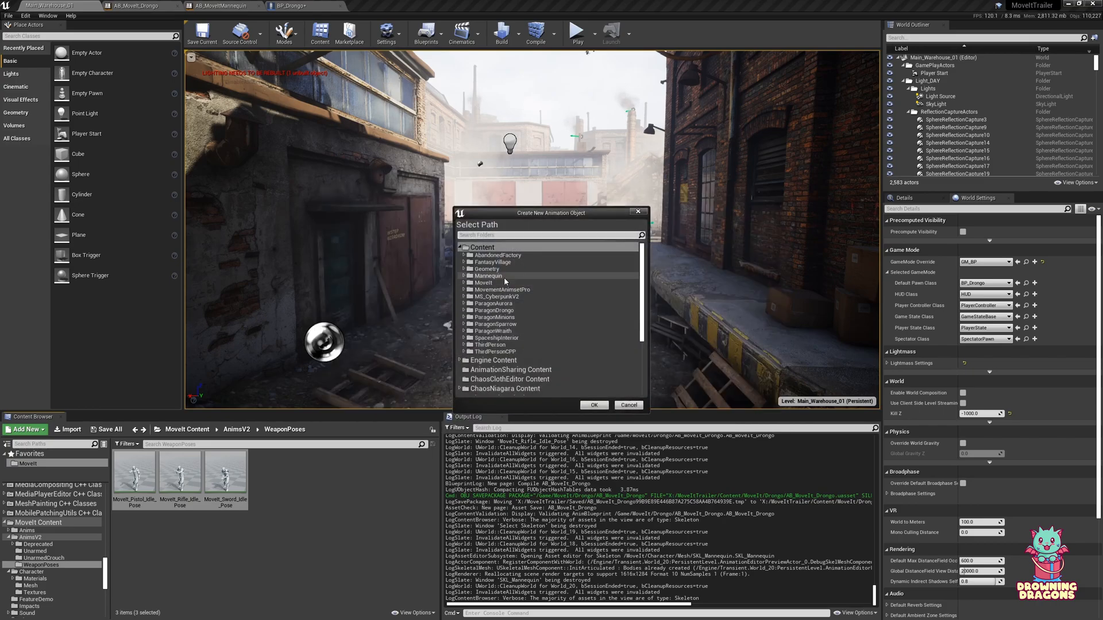
pyautogui.doubleClick(483, 283)
pyautogui.click(490, 296)
pyautogui.click(594, 405)
pyautogui.click(435, 428)
pyautogui.click(355, 513)
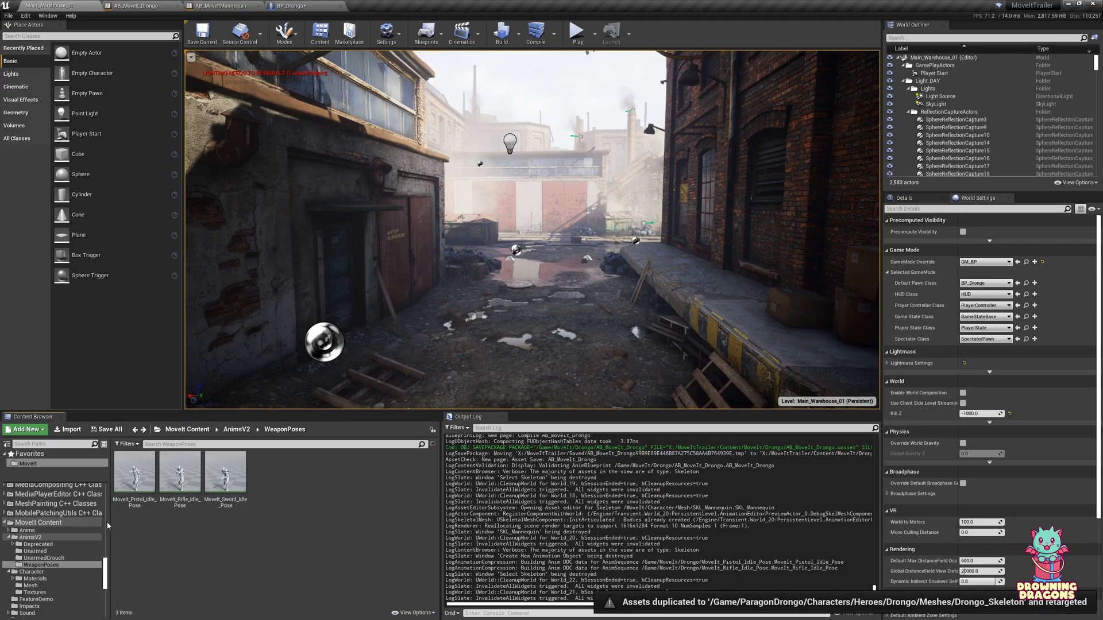
# - In BP_Drongo's GetWeaponAnimInfo, set the Rifle's Weapon Pose to the MoveIt_Rifle_Idle_Pose from the MoveIt/Drongo folder
pyautogui.click(292, 6)
pyautogui.moveTo(404, 180); pyautogui.dragTo(309, 294, button='right')
pyautogui.click(387, 306)
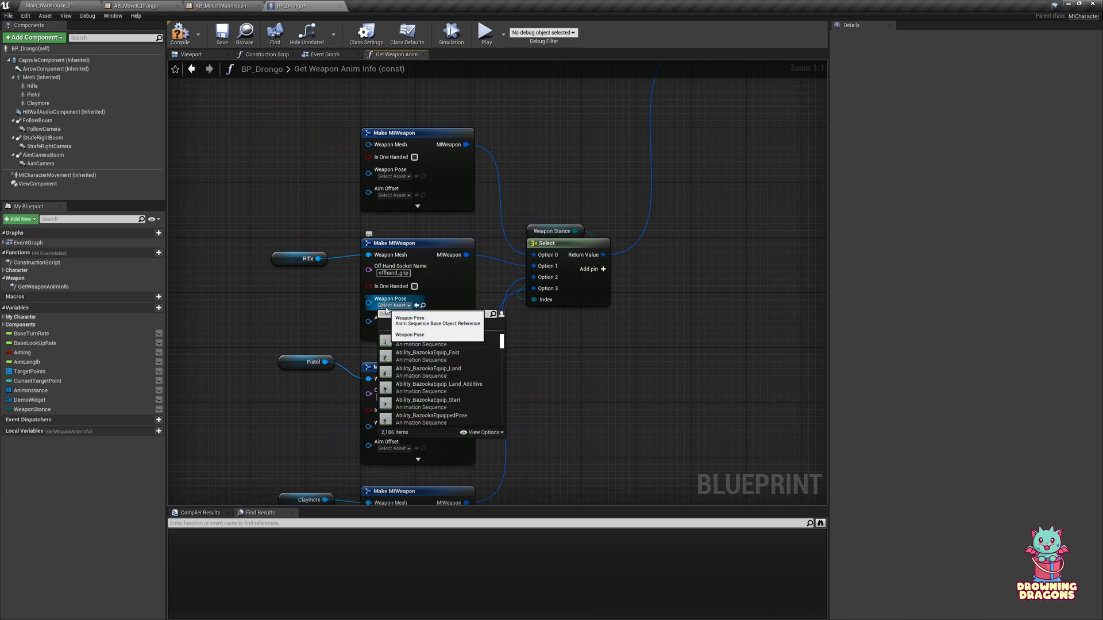
pyautogui.write('moveit_')
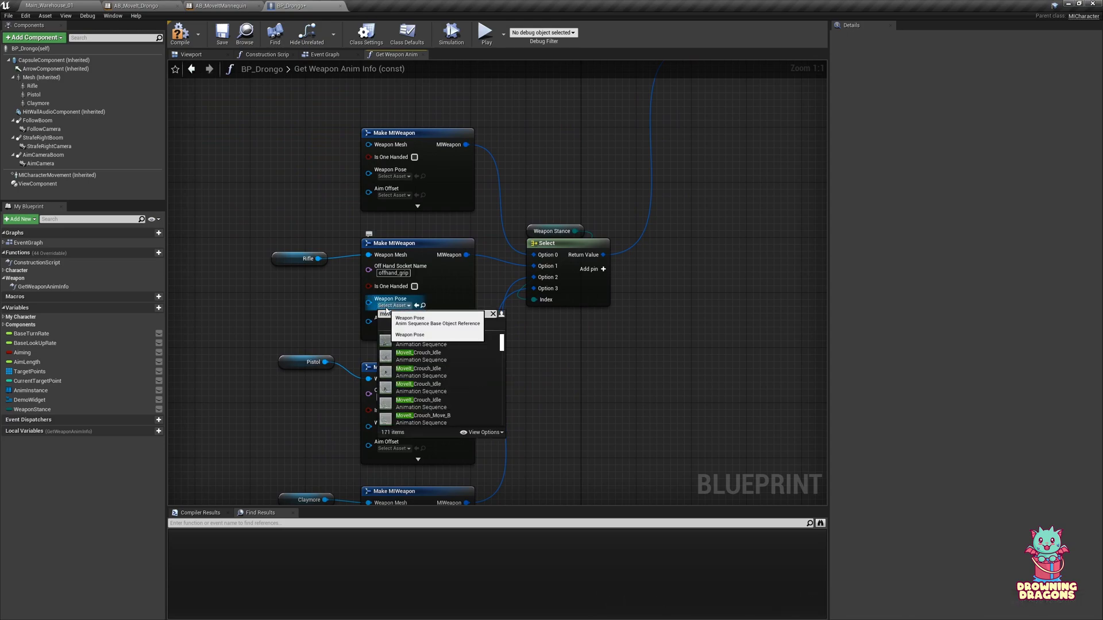
pyautogui.write('_rifle_idle_')
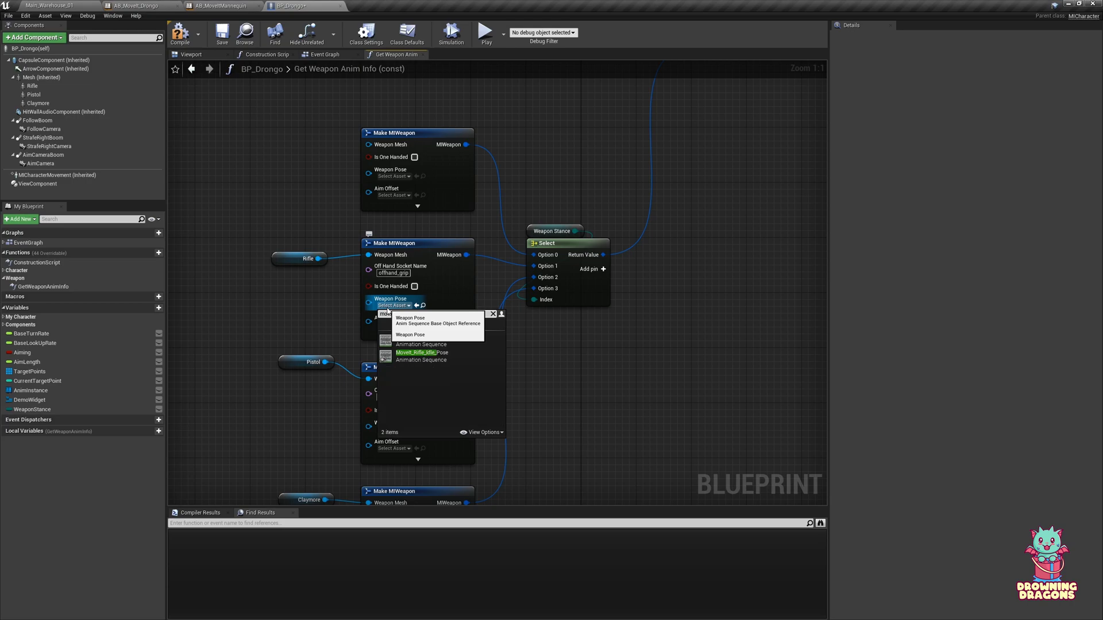
pyautogui.click(442, 355)
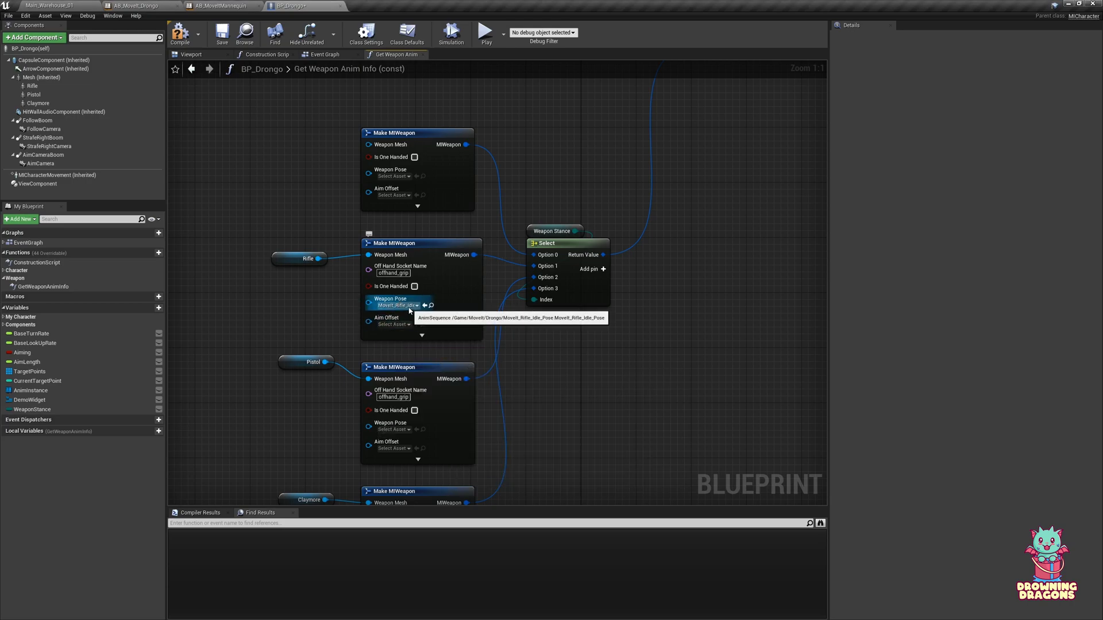
# - Align the Pistol variable node with the Weapon Mesh input of its Make MIWeapon node
pyautogui.moveTo(321, 325); pyautogui.dragTo(343, 285, button='right')
pyautogui.click(314, 335)
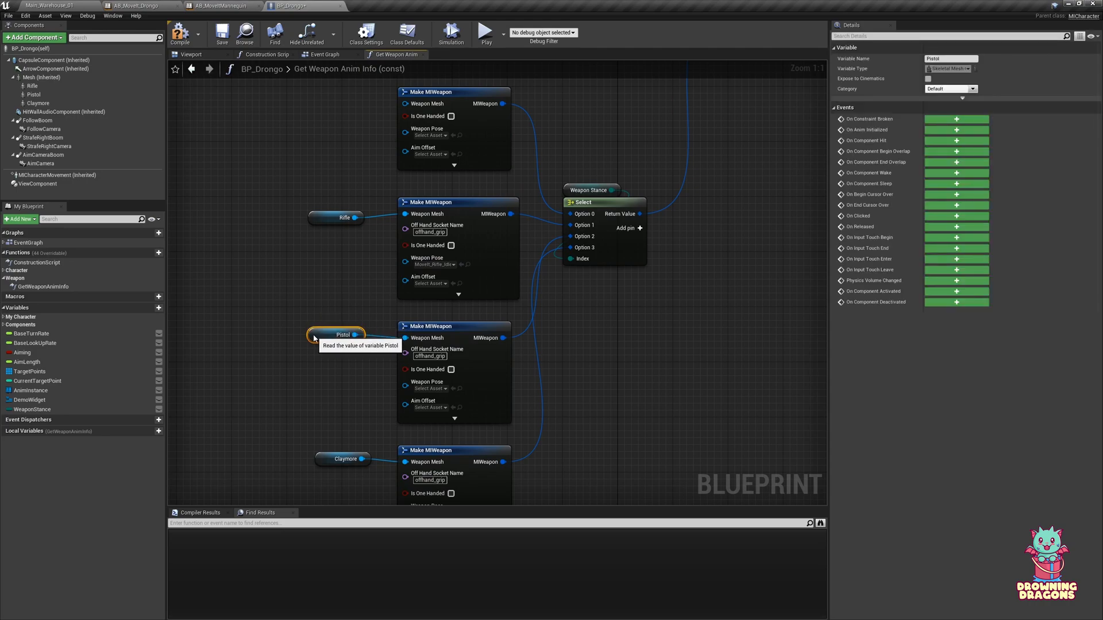
pyautogui.click(332, 305)
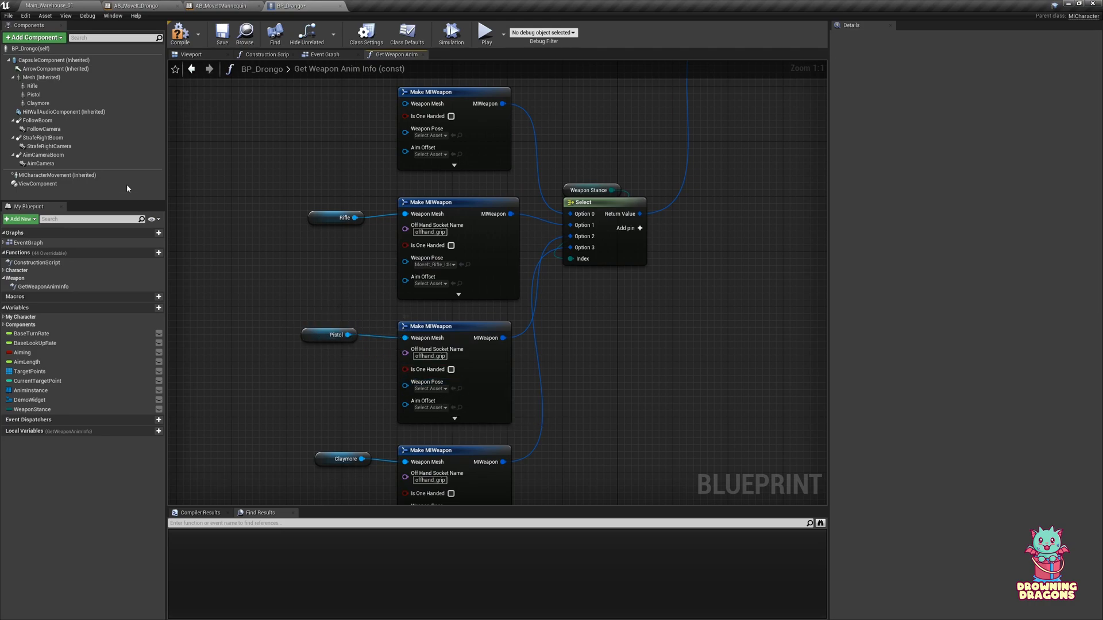
pyautogui.moveTo(406, 262); pyautogui.dragTo(298, 381)
pyautogui.write('se')
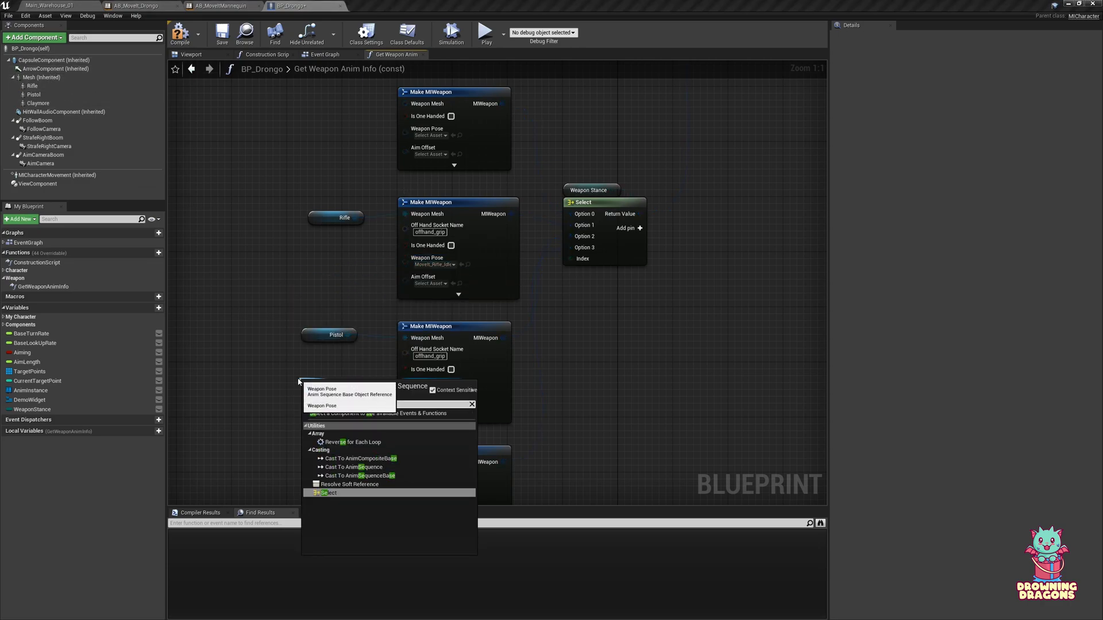
pyautogui.press('Return')
pyautogui.moveTo(376, 390); pyautogui.dragTo(270, 362)
pyautogui.moveTo(193, 406); pyautogui.dragTo(350, 379, button='right')
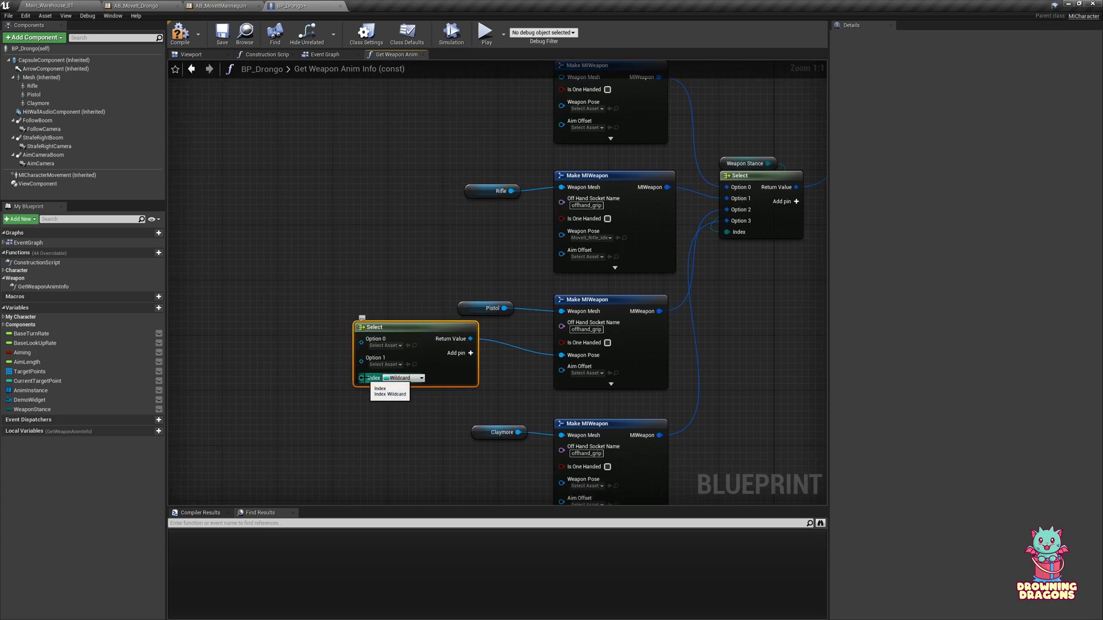
pyautogui.click(385, 364)
pyautogui.click(386, 346)
pyautogui.click(386, 345)
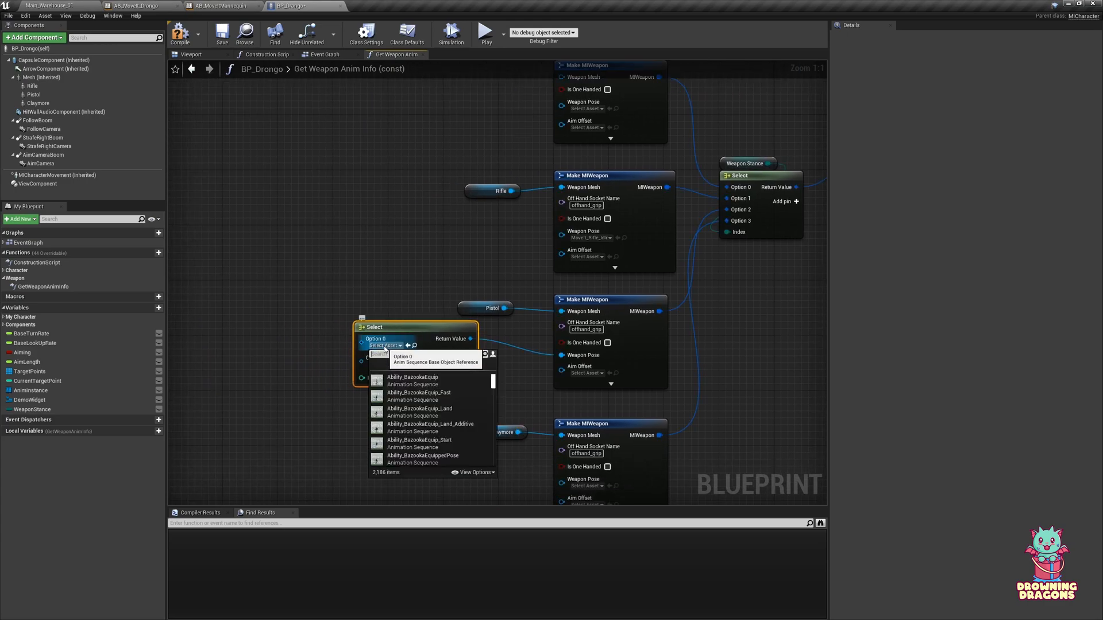
pyautogui.press('Escape')
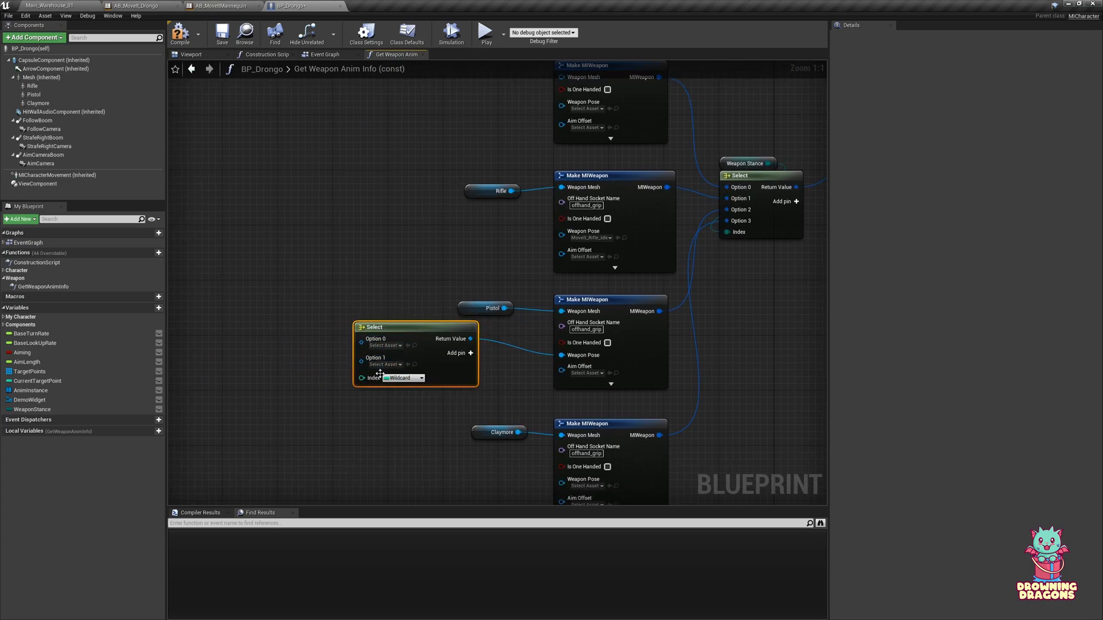
pyautogui.press('Delete')
# - In GetWeaponAnimInfo, set the Pistol's Weapon Pose to MoveIt_Pistol_Idle_Pose
pyautogui.moveTo(460, 397); pyautogui.dragTo(408, 372, button='right')
pyautogui.click(540, 337)
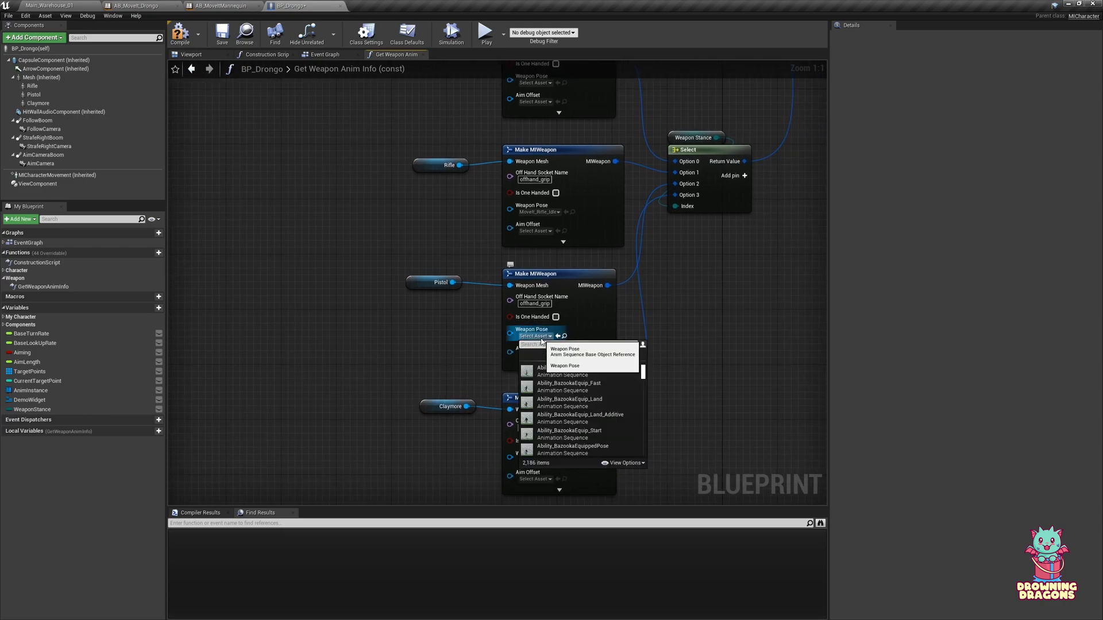
pyautogui.write('moveit_pistol')
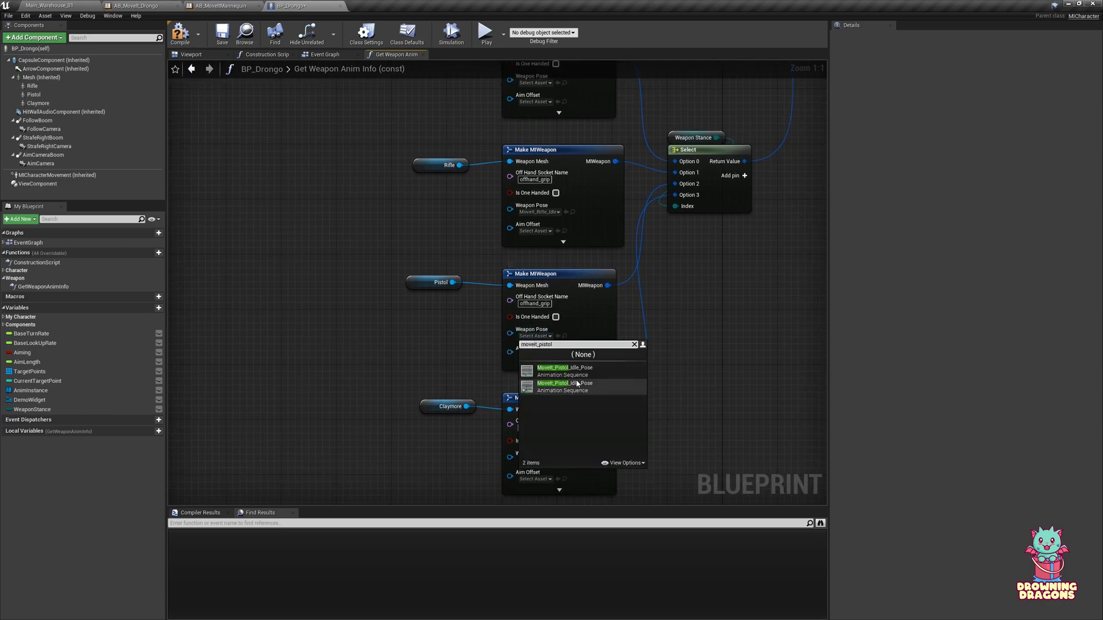
pyautogui.click(565, 384)
# - Set the Weapon Pose of the Claymore's Make MIWeapon node to MoveIt_Sword_Idle_Pose
pyautogui.moveTo(666, 397); pyautogui.dragTo(586, 305, button='right')
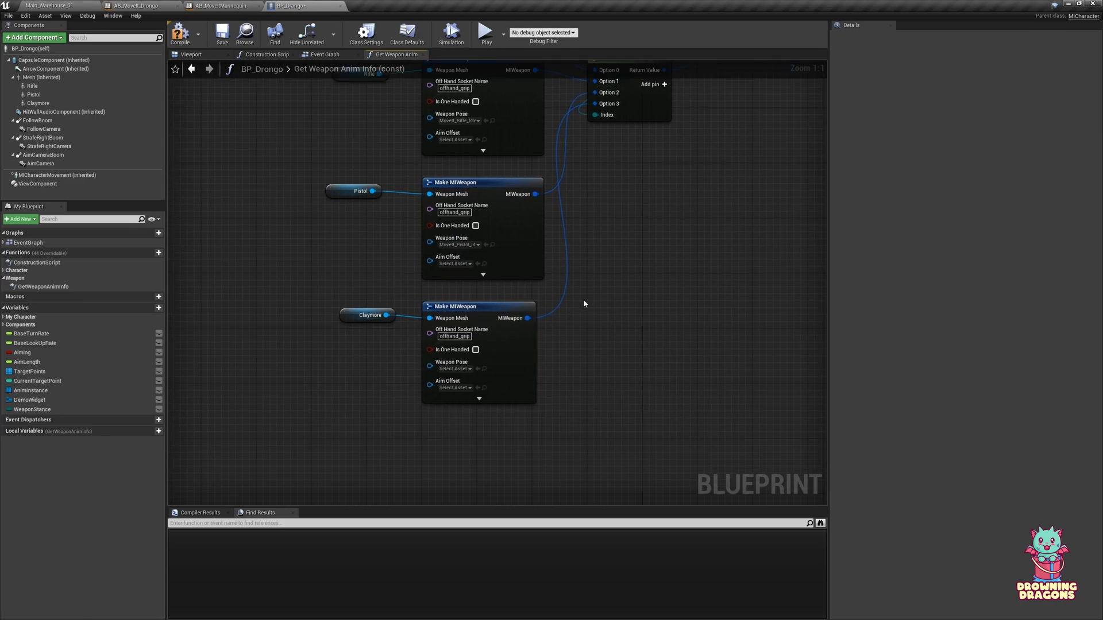
pyautogui.click(468, 370)
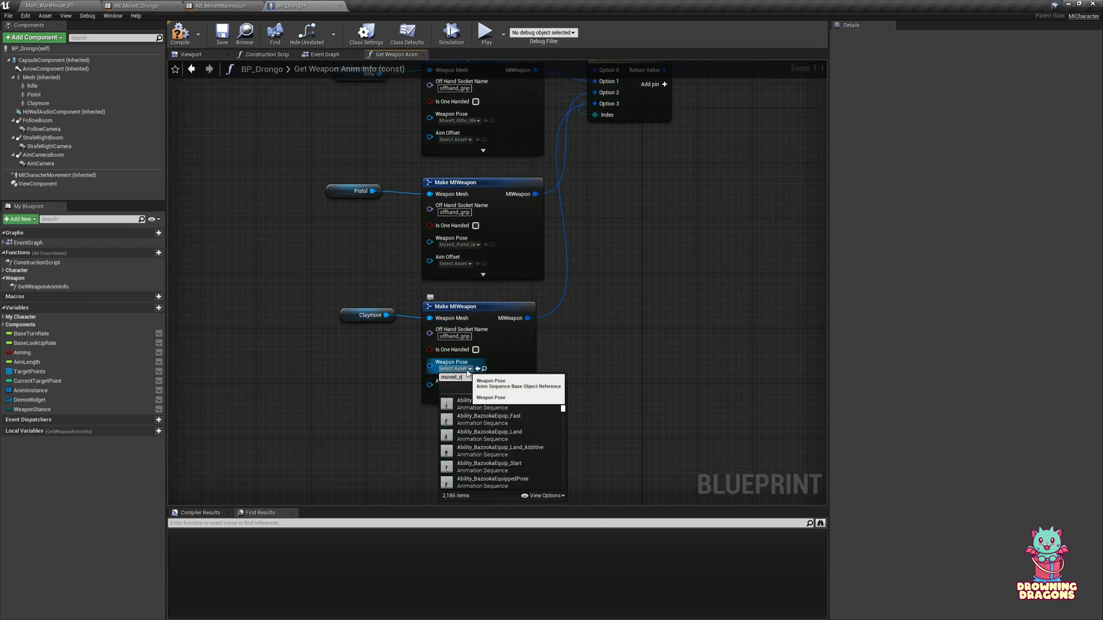
pyautogui.click(501, 424)
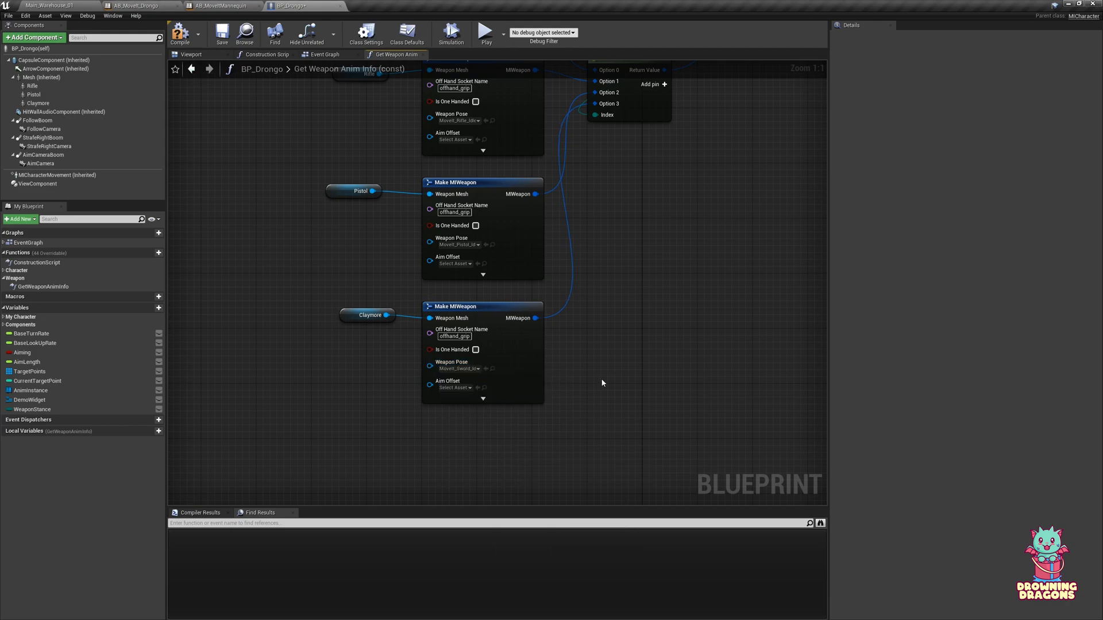
# - Set the Aim Offset of the Rifle, Pistol and Claymore Make MIWeapon nodes to AO_Rifle from the MoveIt/Drongo folder
pyautogui.moveTo(602, 382); pyautogui.dragTo(645, 431, button='right')
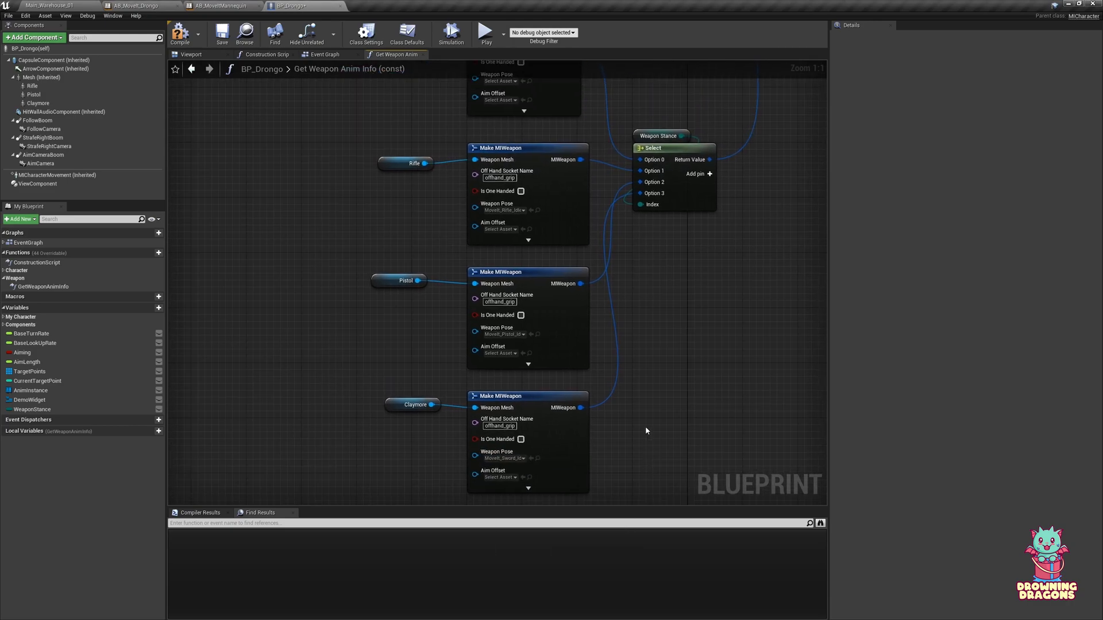
pyautogui.click(501, 229)
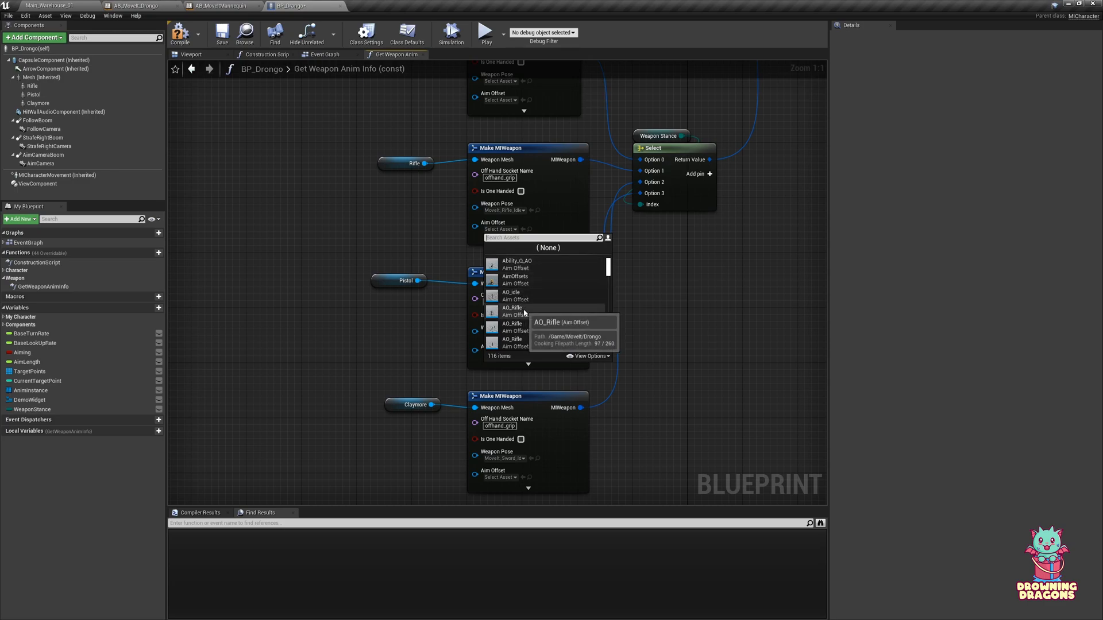
pyautogui.click(523, 309)
pyautogui.click(506, 355)
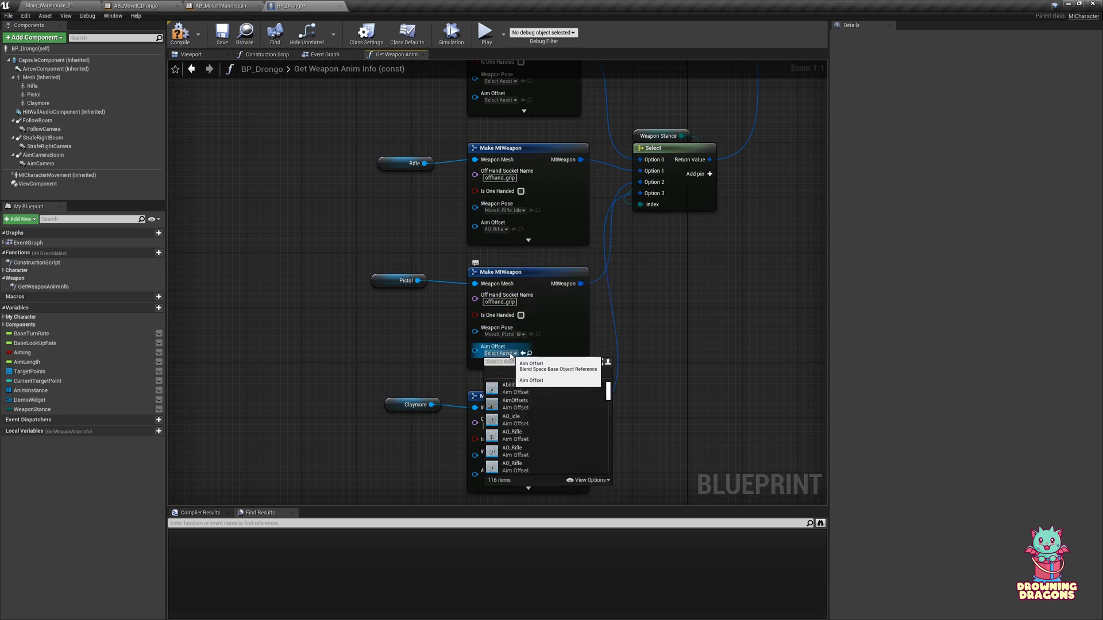
pyautogui.click(511, 441)
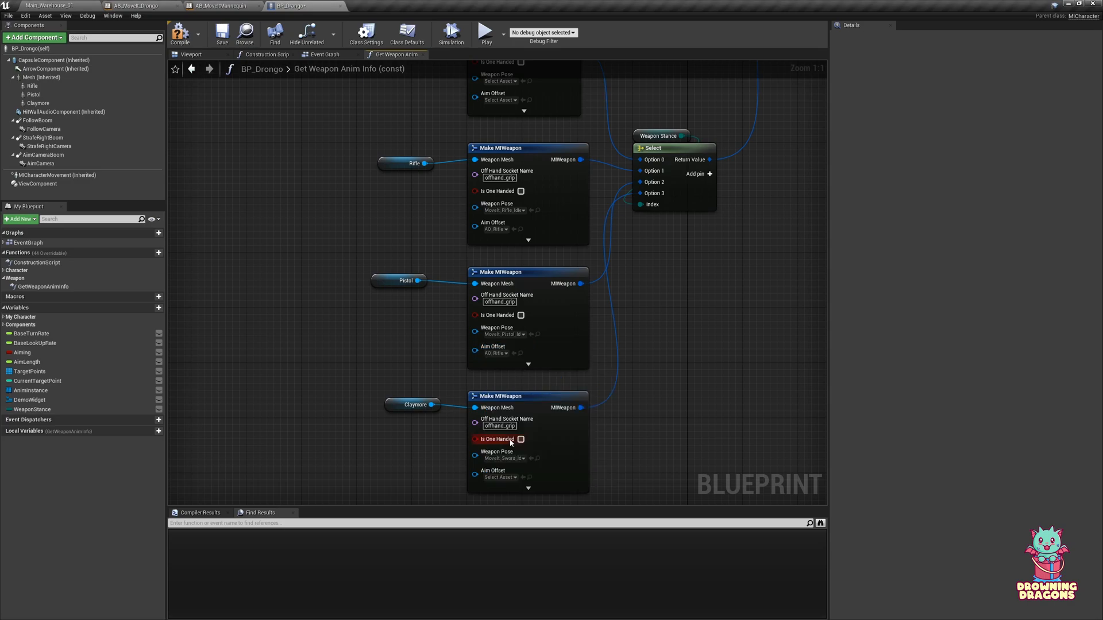
pyautogui.click(508, 477)
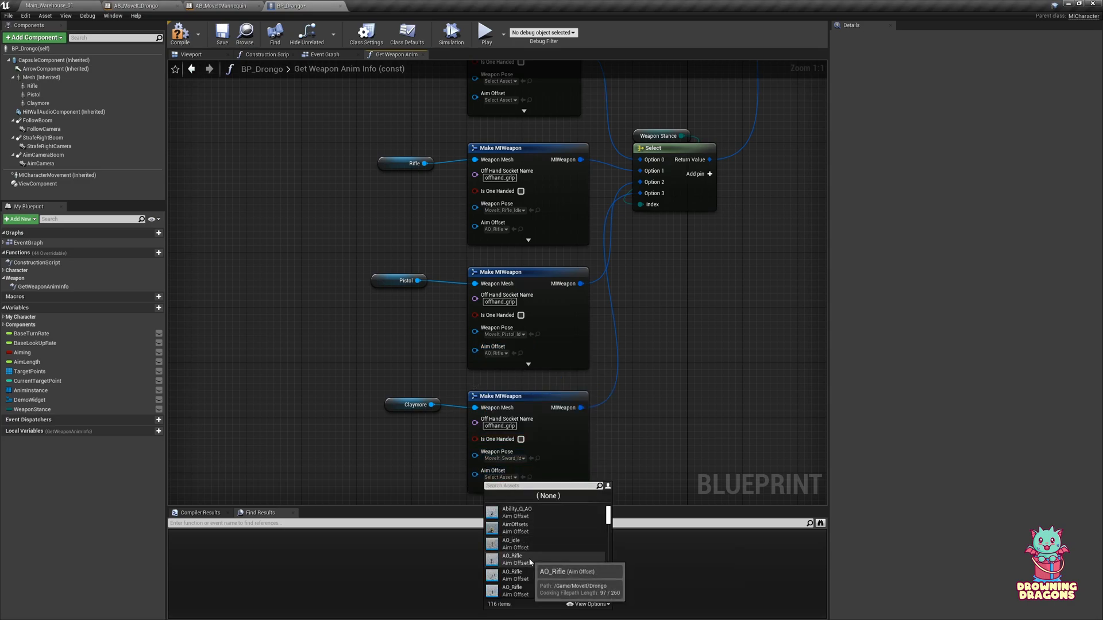
pyautogui.click(503, 544)
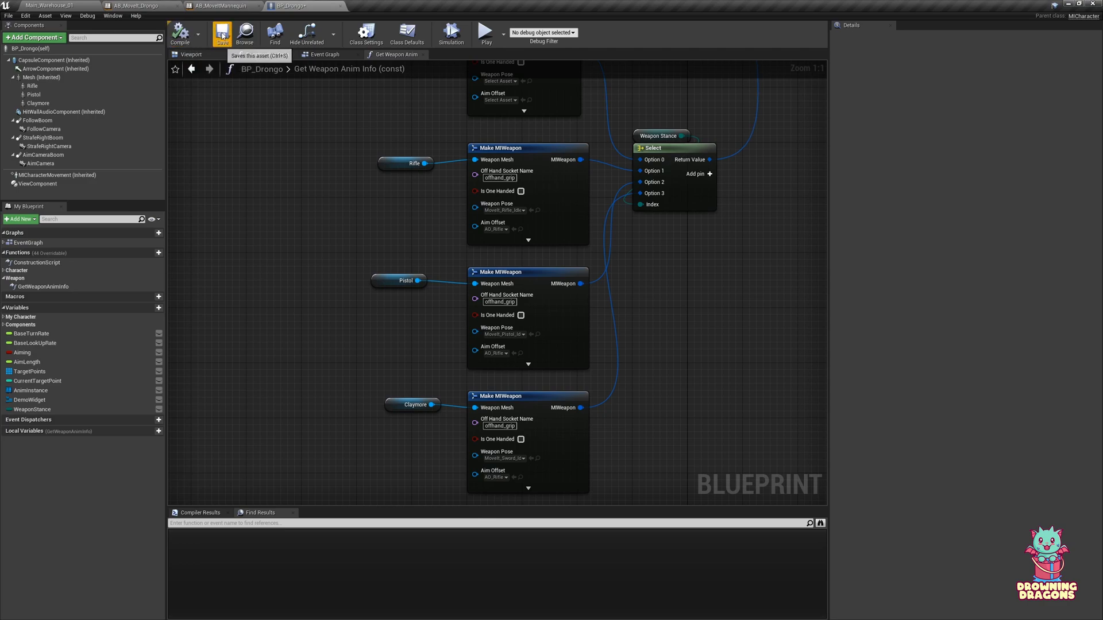
# - Play-test the level, walk the Drongo character forward to check the weapon poses, and stop the session
pyautogui.click(486, 33)
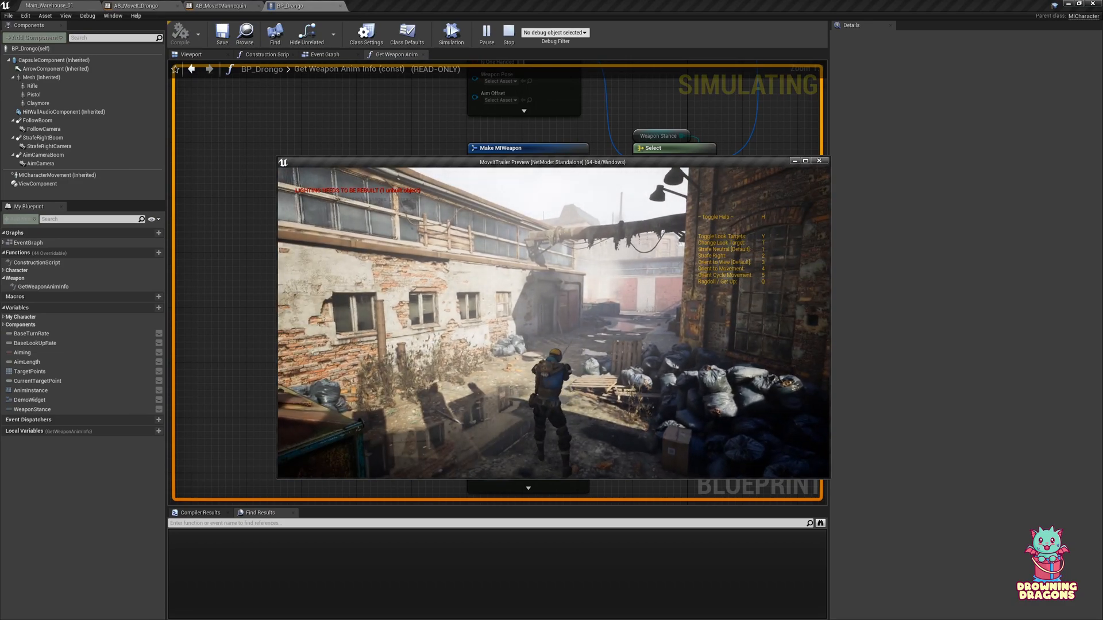
pyautogui.press('w')
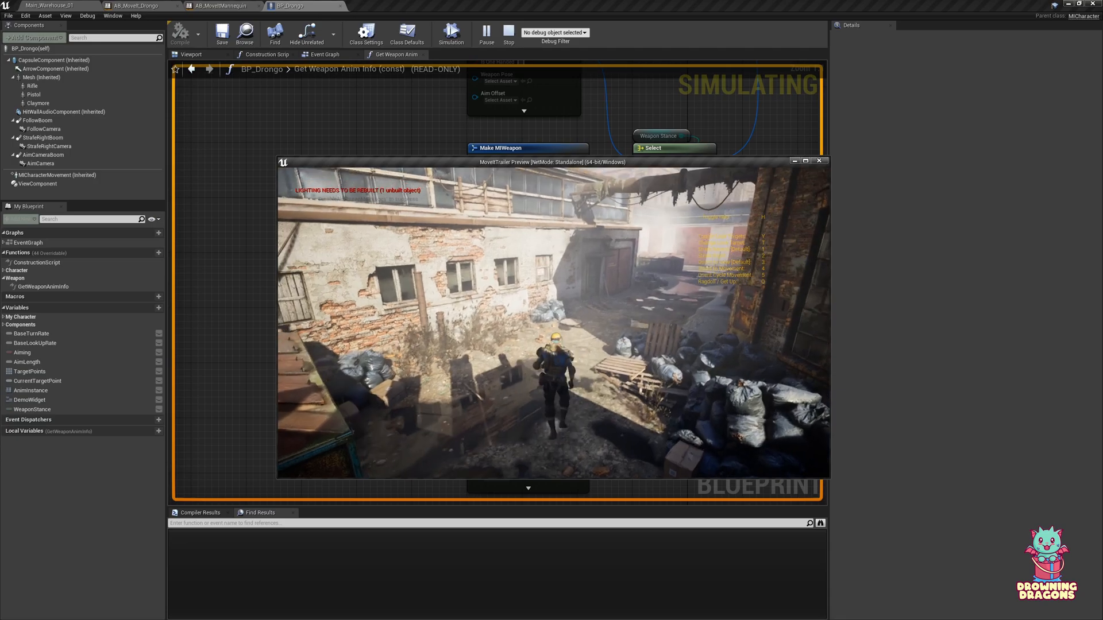
pyautogui.press('w')
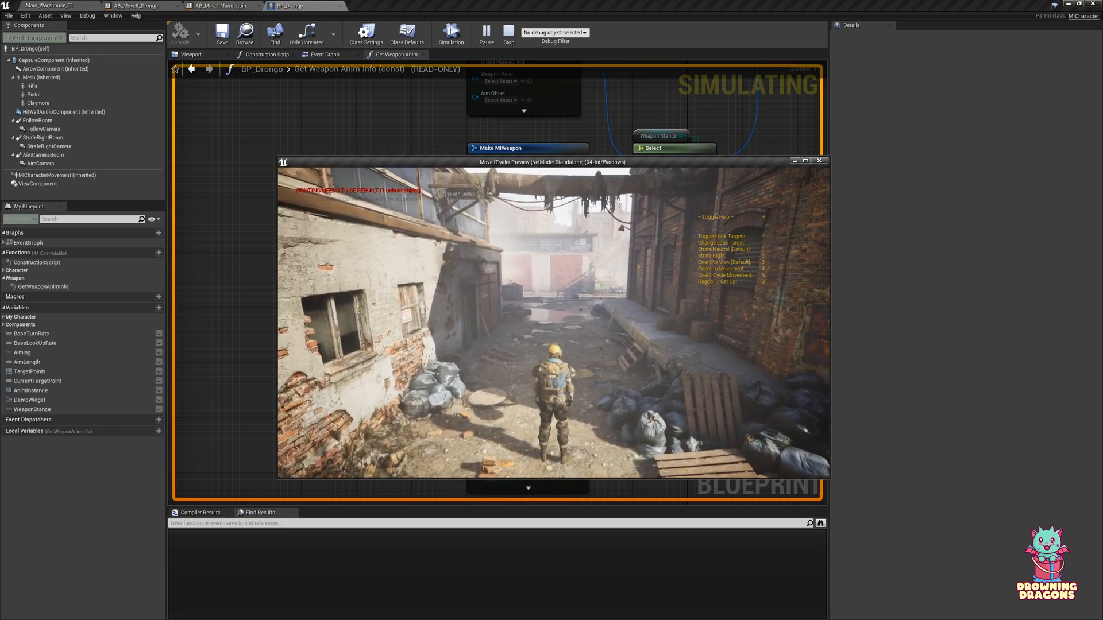
pyautogui.press('Escape')
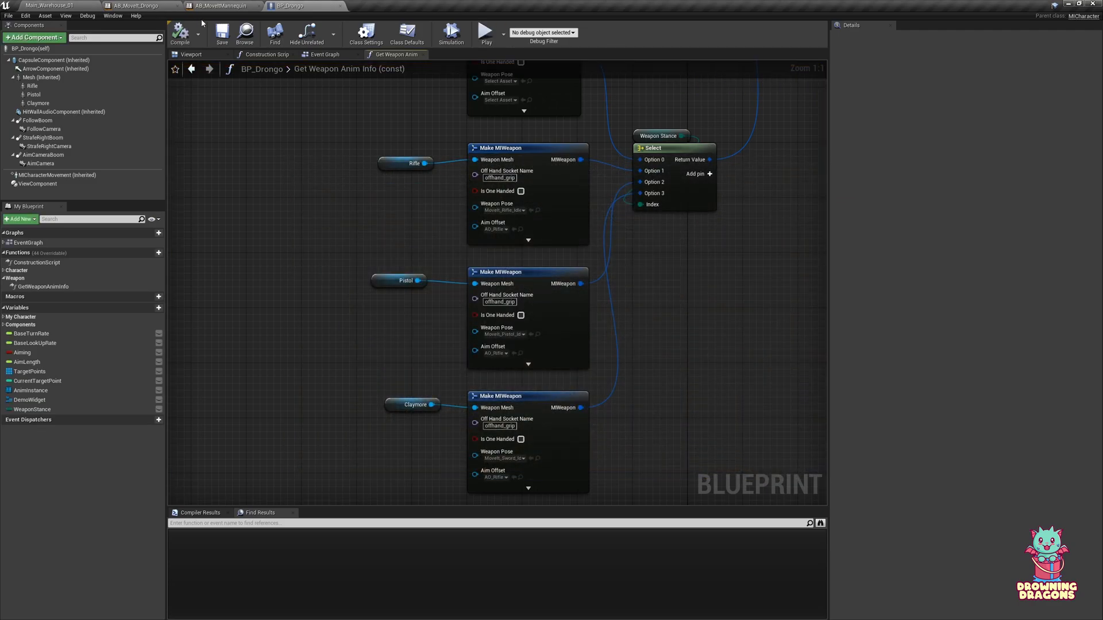
# - Delete the Rifle state from the Locomotion state machine in AB_MoveIt_Drongo and compile the blueprint
pyautogui.click(144, 4)
pyautogui.moveTo(375, 207); pyautogui.dragTo(741, 323, button='right')
pyautogui.scroll(2, 596, 327)
pyautogui.doubleClick(638, 301)
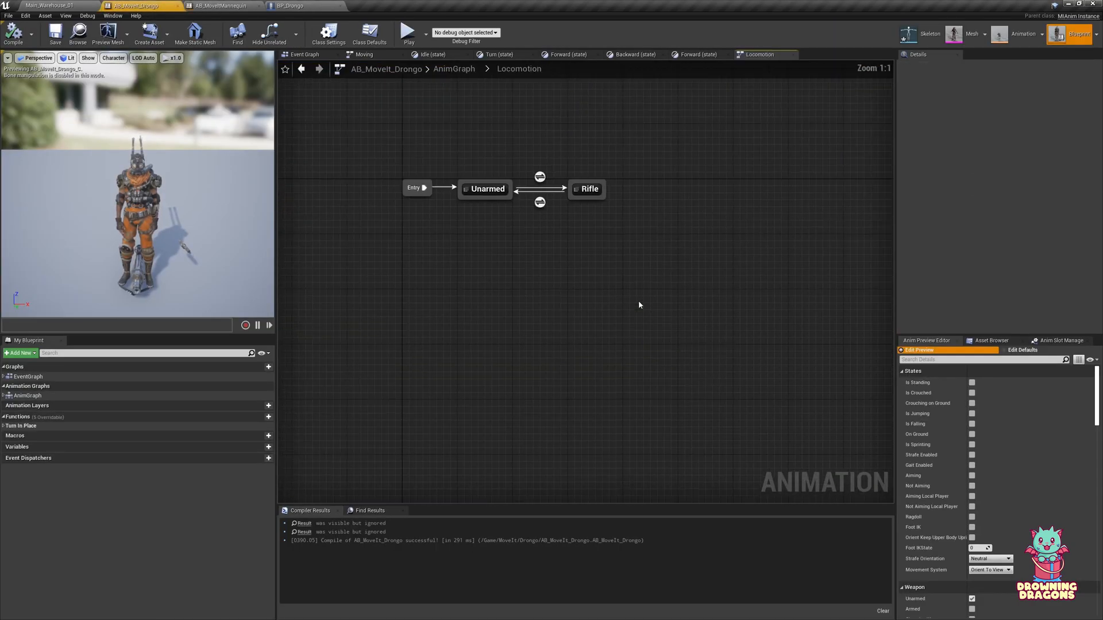
pyautogui.click(690, 285)
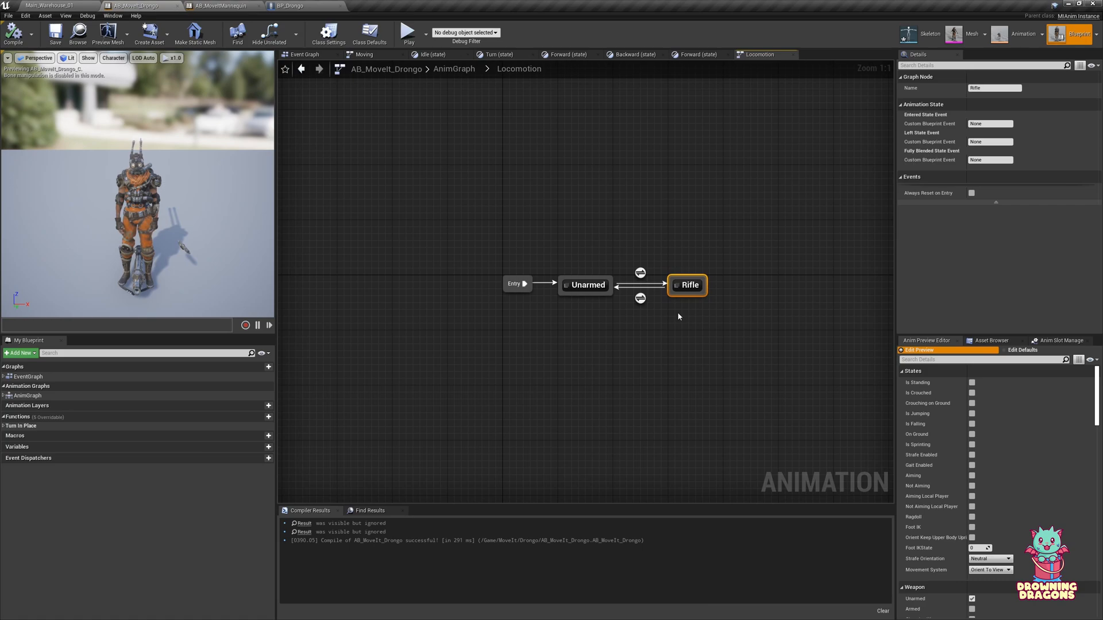
pyautogui.press('Delete')
pyautogui.click(14, 33)
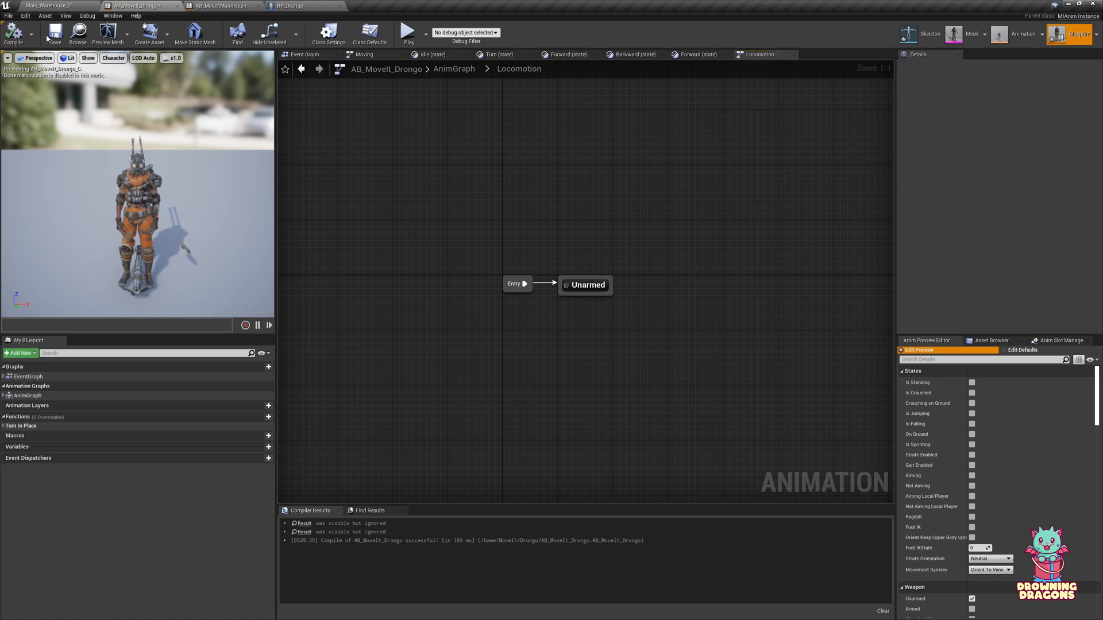
# - Play-test the level again, running the Drongo character through the warehouse yard to examine its movement and weapon poses, and end the session
pyautogui.click(408, 32)
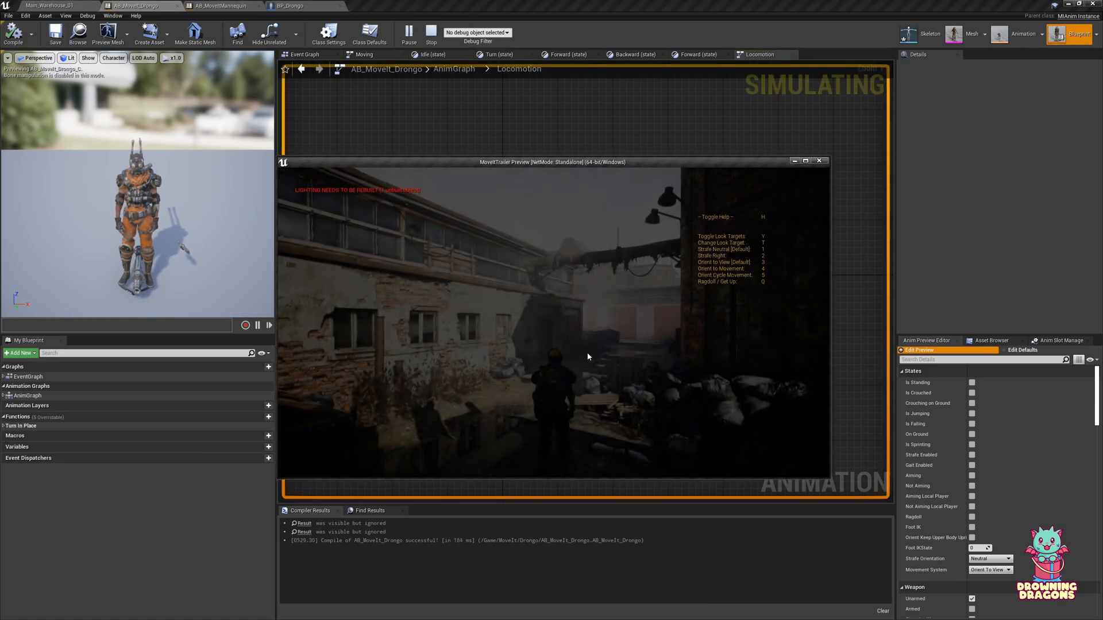
pyautogui.click(615, 354)
pyautogui.press('w')
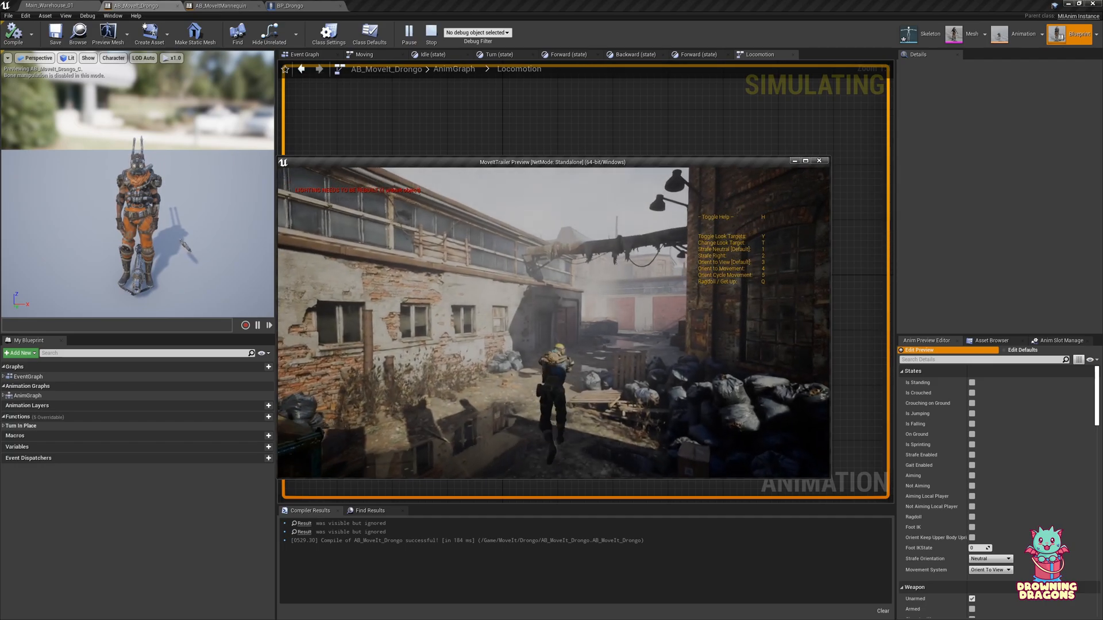
pyautogui.press('w')
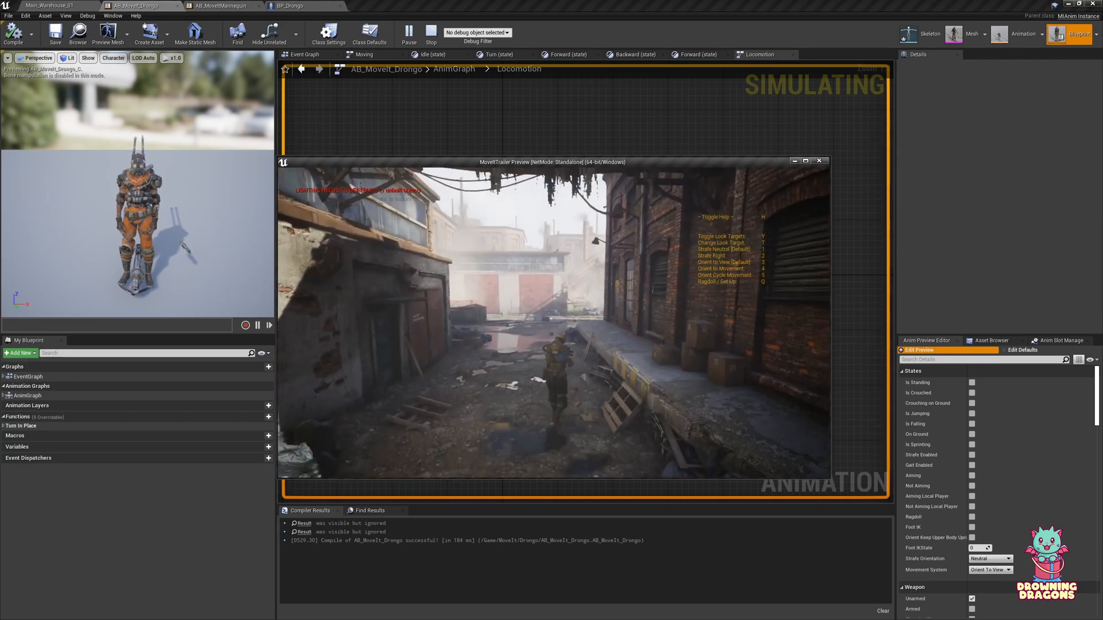
pyautogui.press('w')
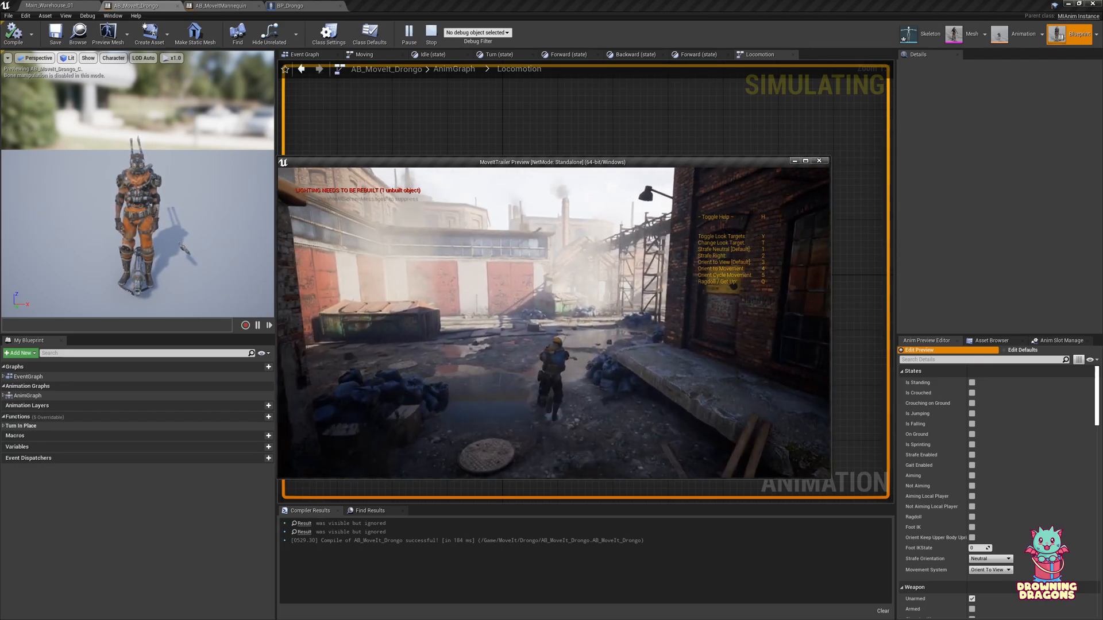
pyautogui.press('w')
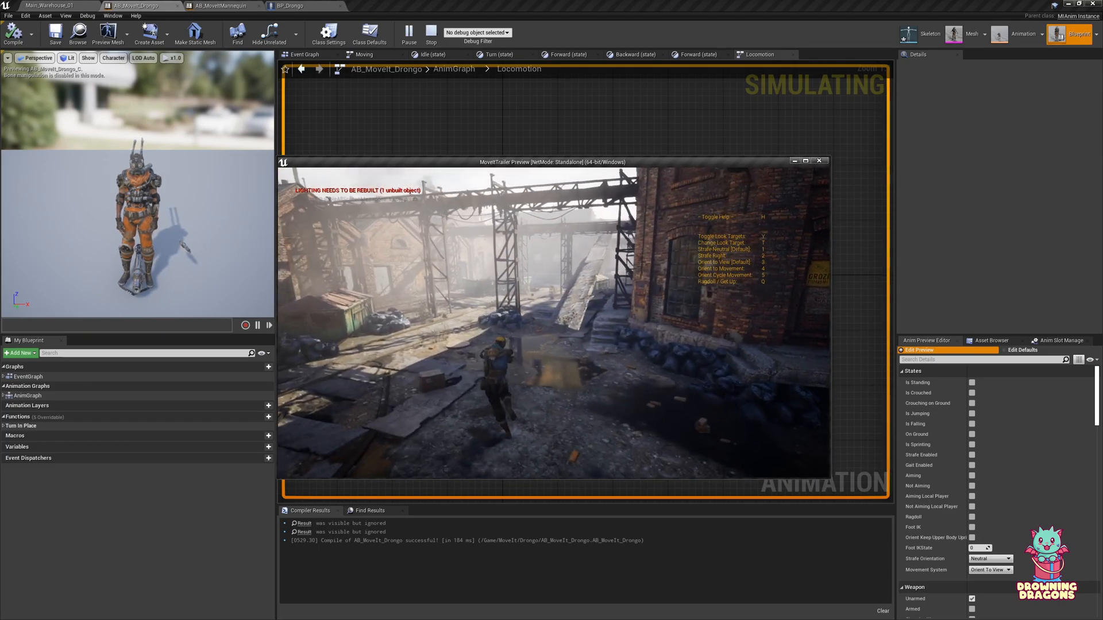
pyautogui.press('w')
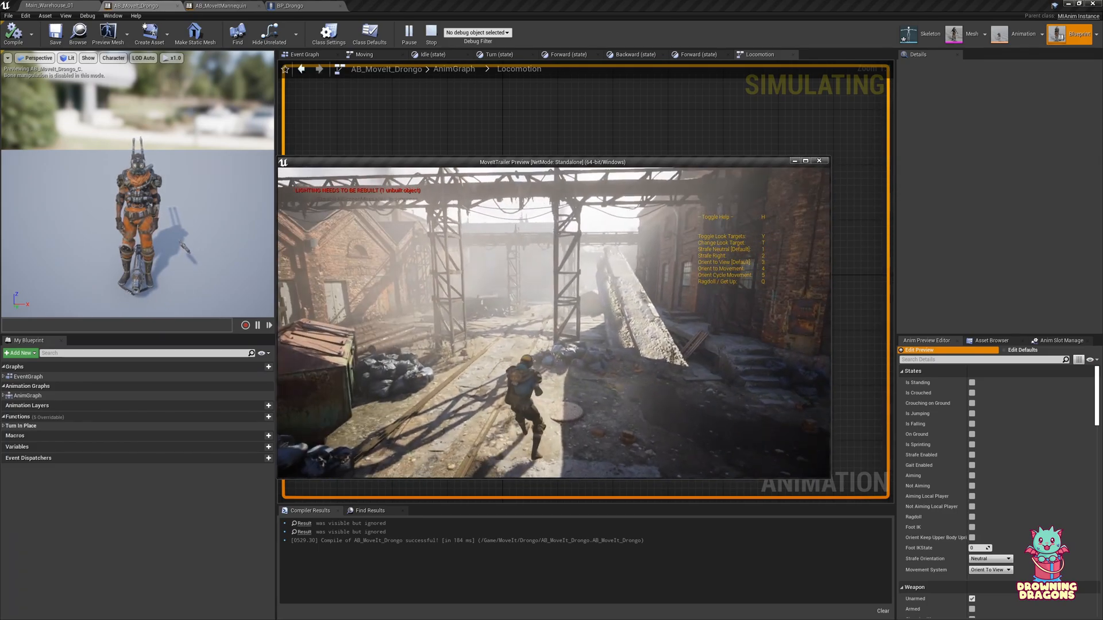
pyautogui.press('w')
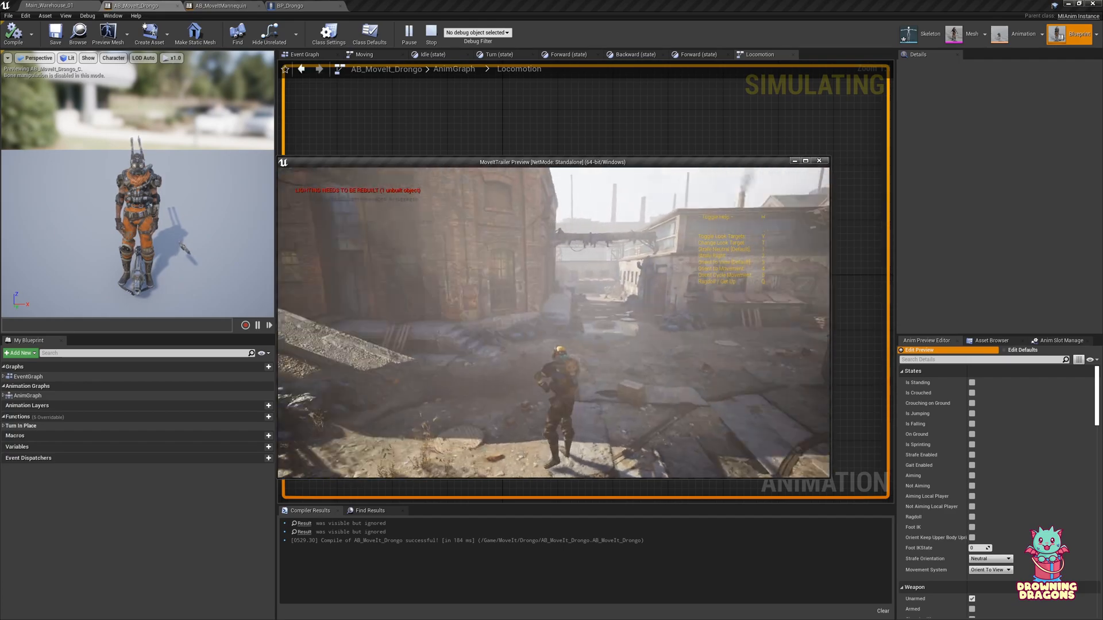
pyautogui.press('w')
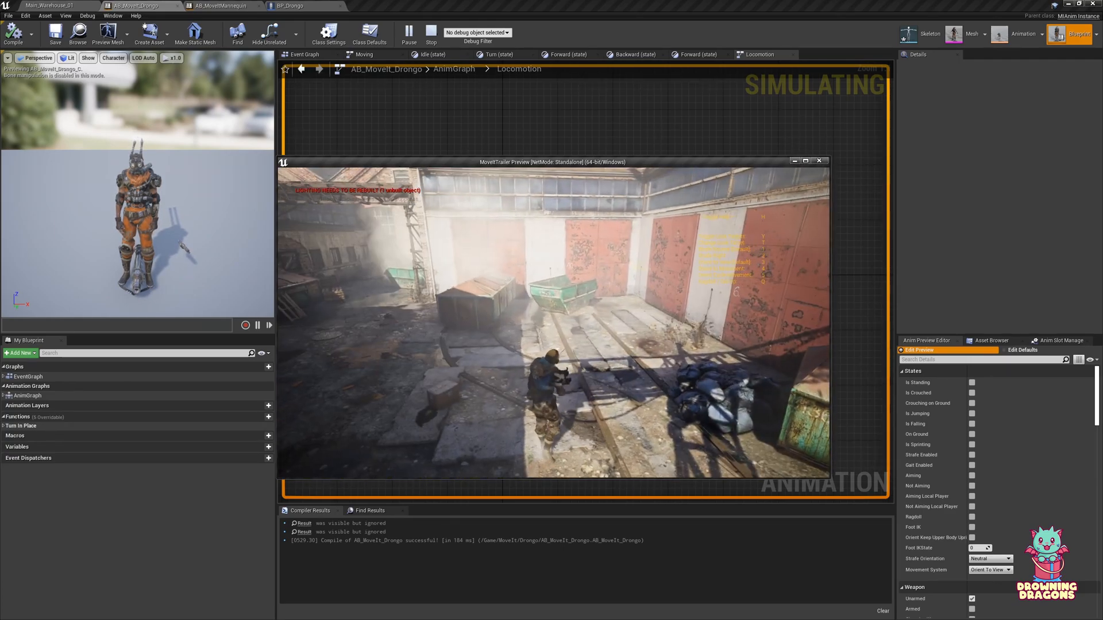
pyautogui.press('w')
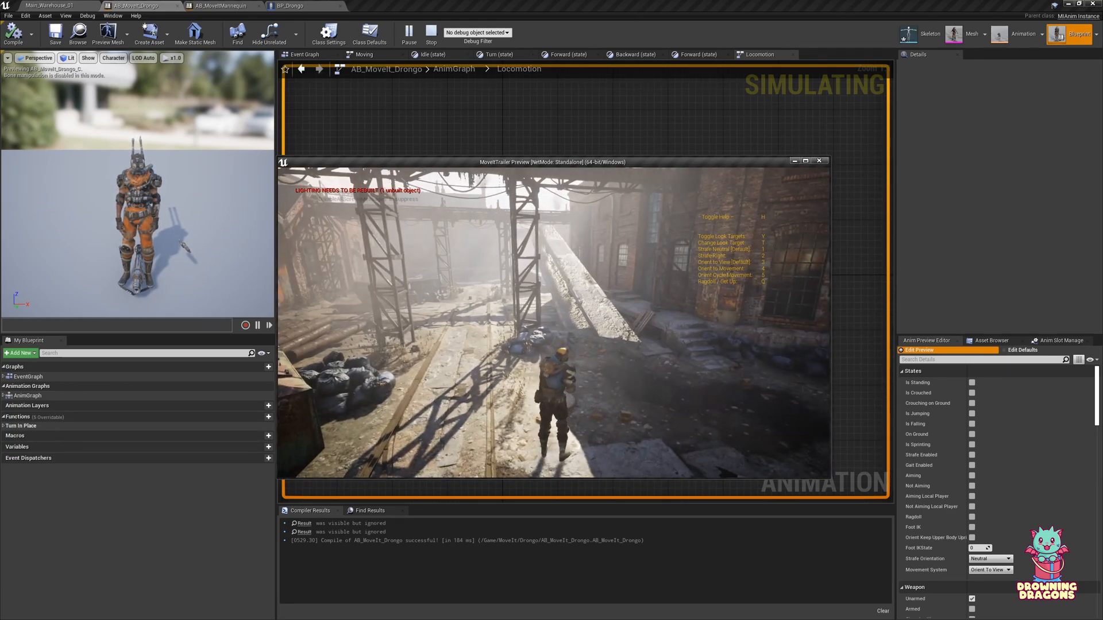
pyautogui.press('Escape')
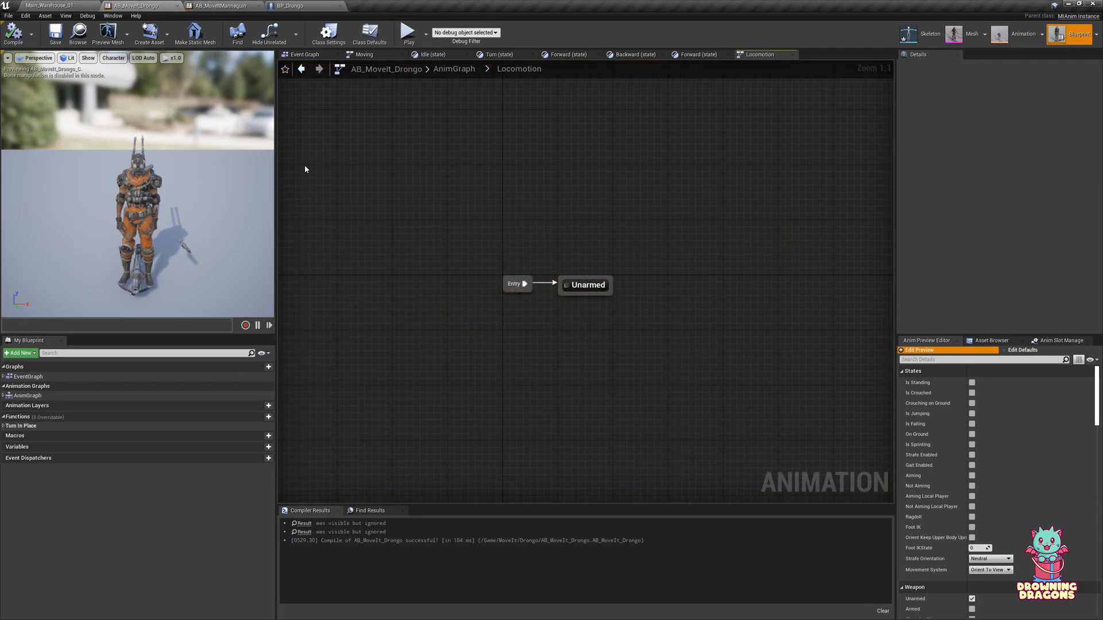
# - Filter the MoveIt/Drongo folder in Main_Warehouse_01 by "turn", open all matching animations for bulk editing in the Property Matrix, and expand their RootMotion settings
pyautogui.click(48, 4)
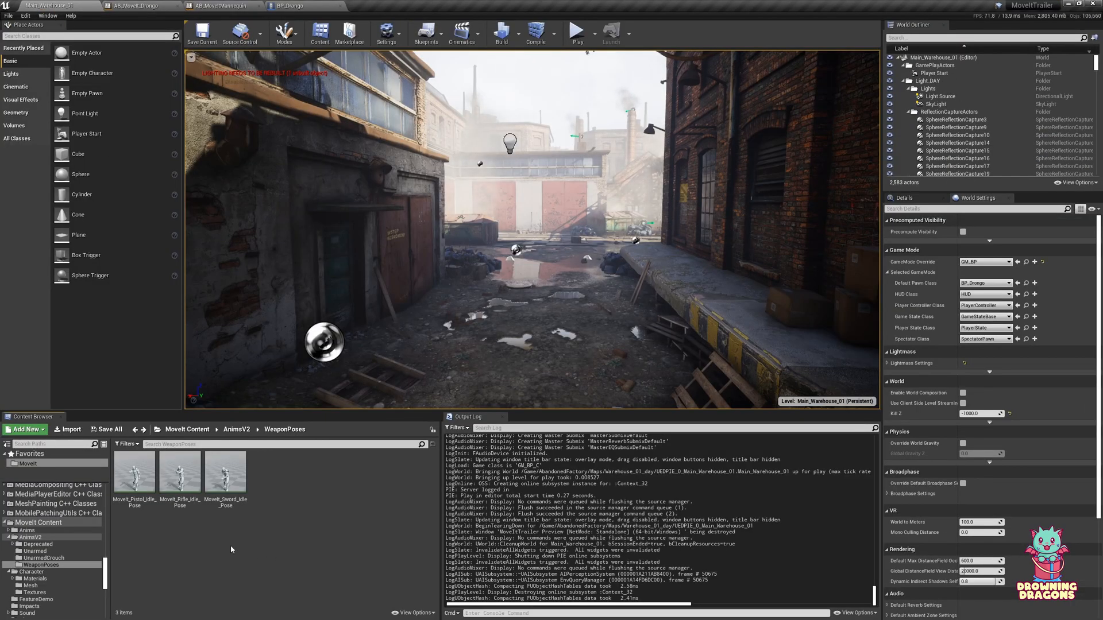
pyautogui.moveTo(106, 575); pyautogui.dragTo(106, 498)
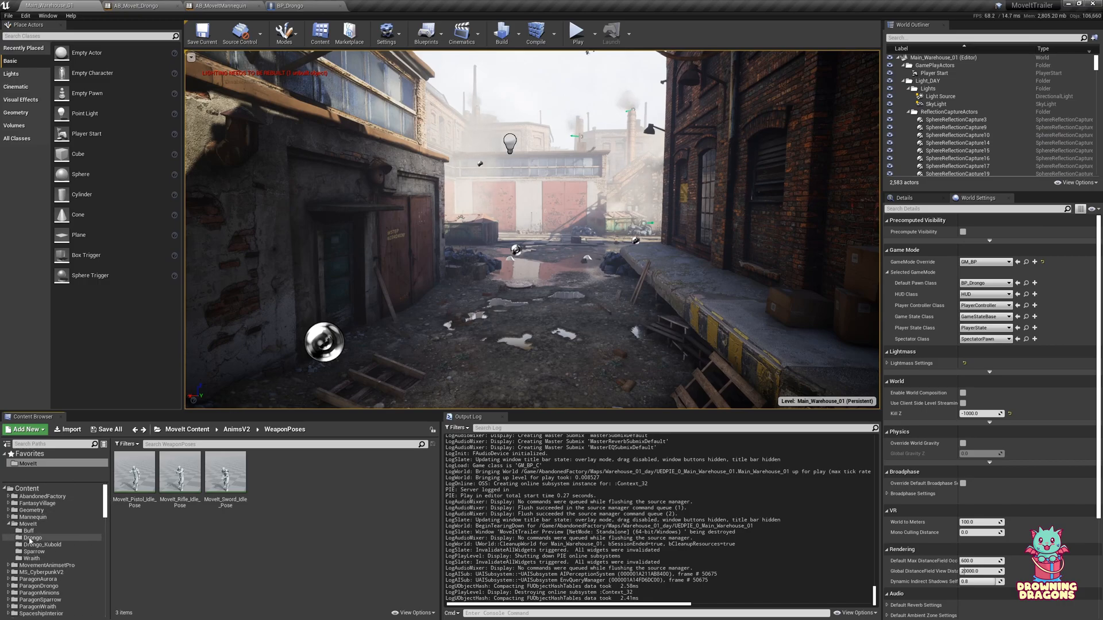
pyautogui.click(30, 539)
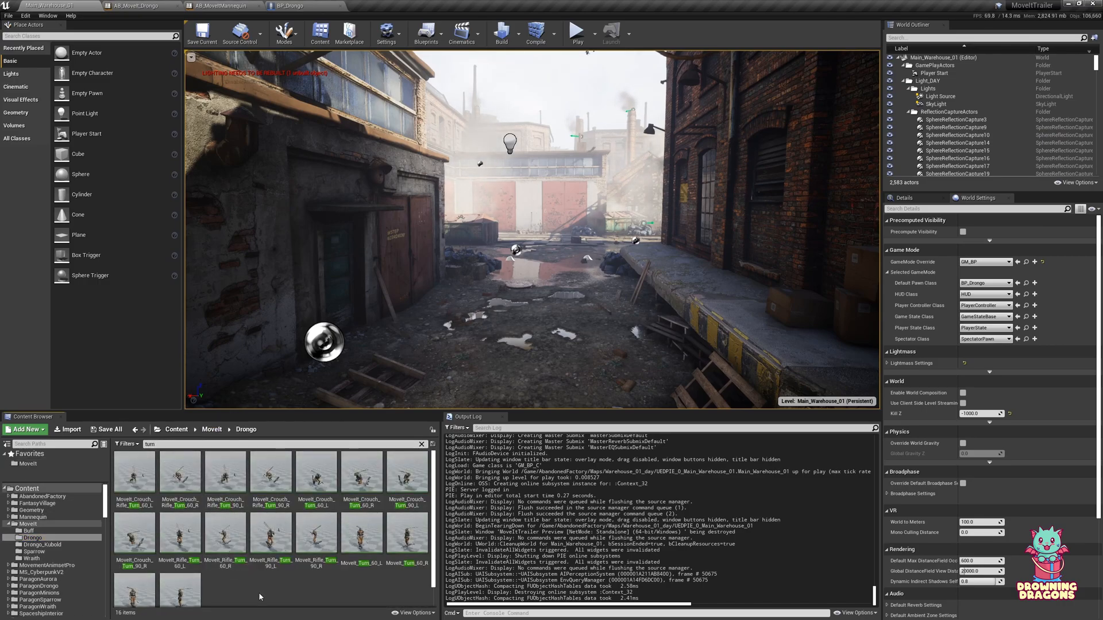
pyautogui.hotkey('ctrl', 'a')
pyautogui.scroll(-1, 260, 590)
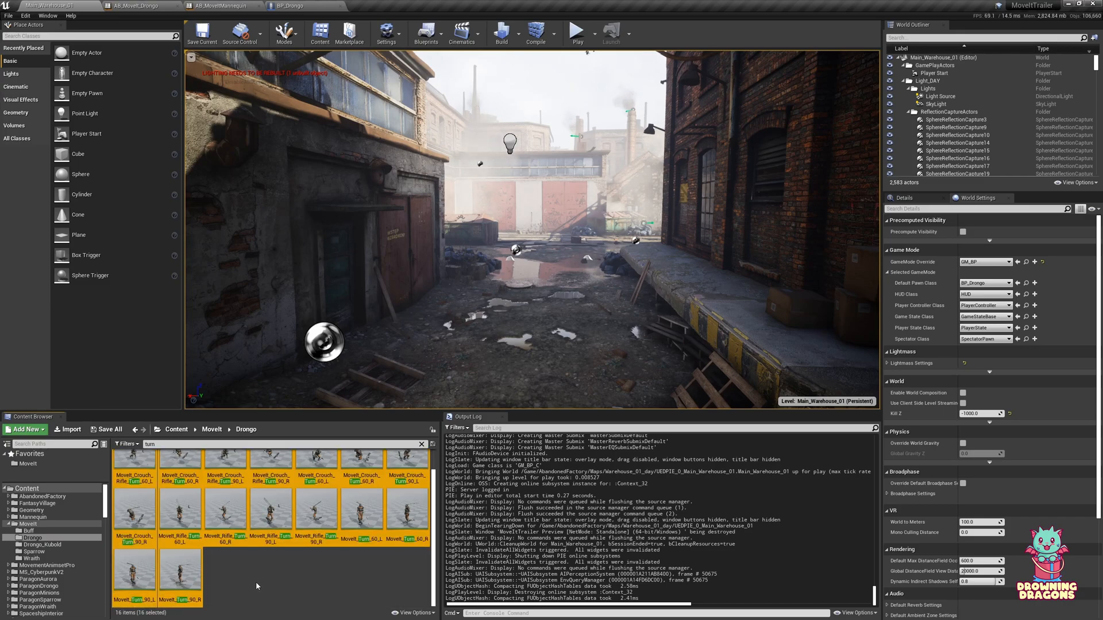
pyautogui.rightClick(262, 521)
pyautogui.moveTo(357, 388)
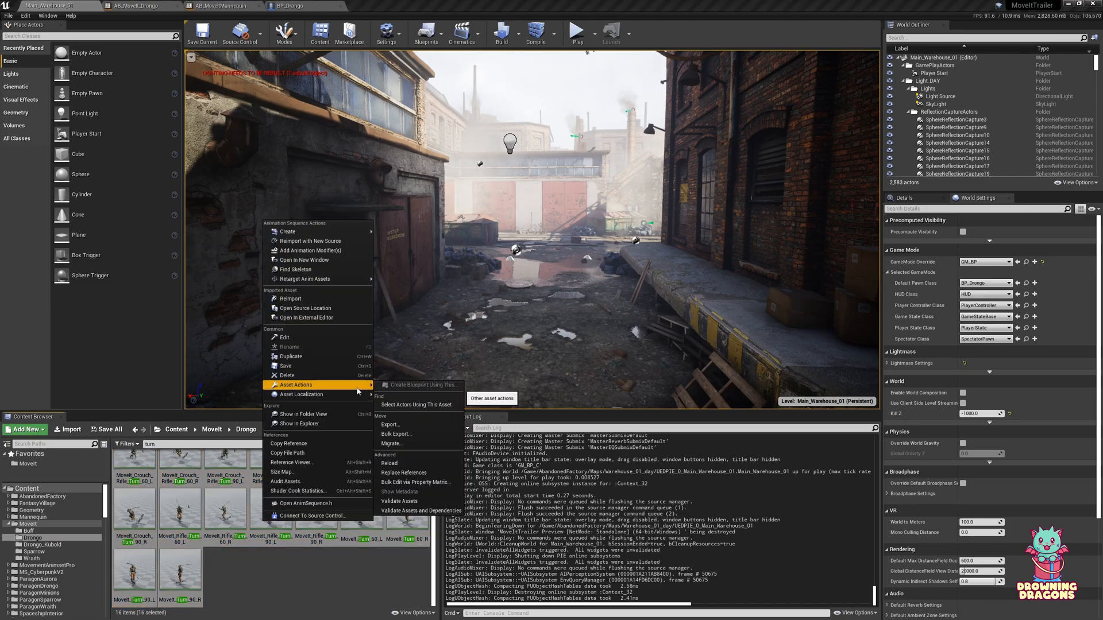
pyautogui.click(421, 483)
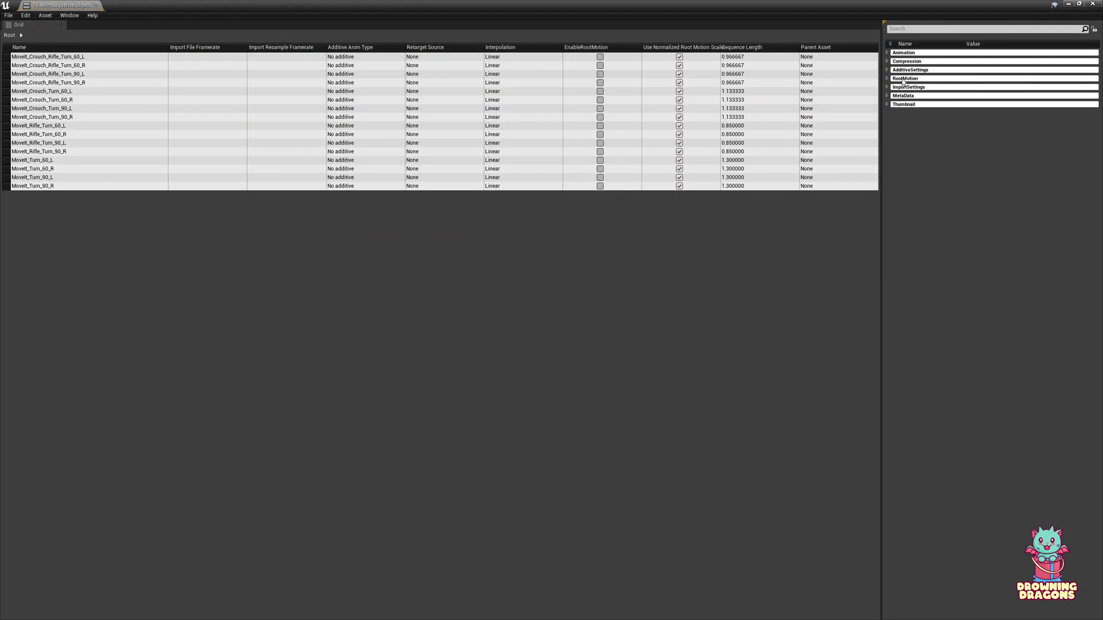
pyautogui.click(904, 79)
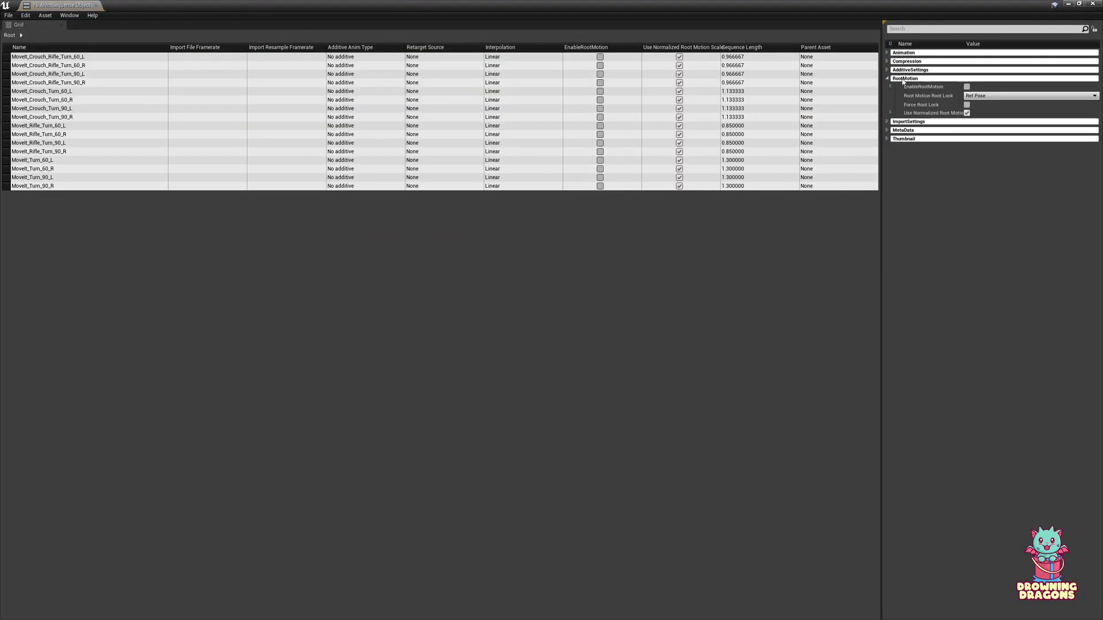
# - Enable Force Root Lock for all the selected turn animations, save everything, and close the Property Matrix
pyautogui.click(966, 105)
pyautogui.hotkey('ctrl', 'shift', 's')
pyautogui.middleClick(80, 5)
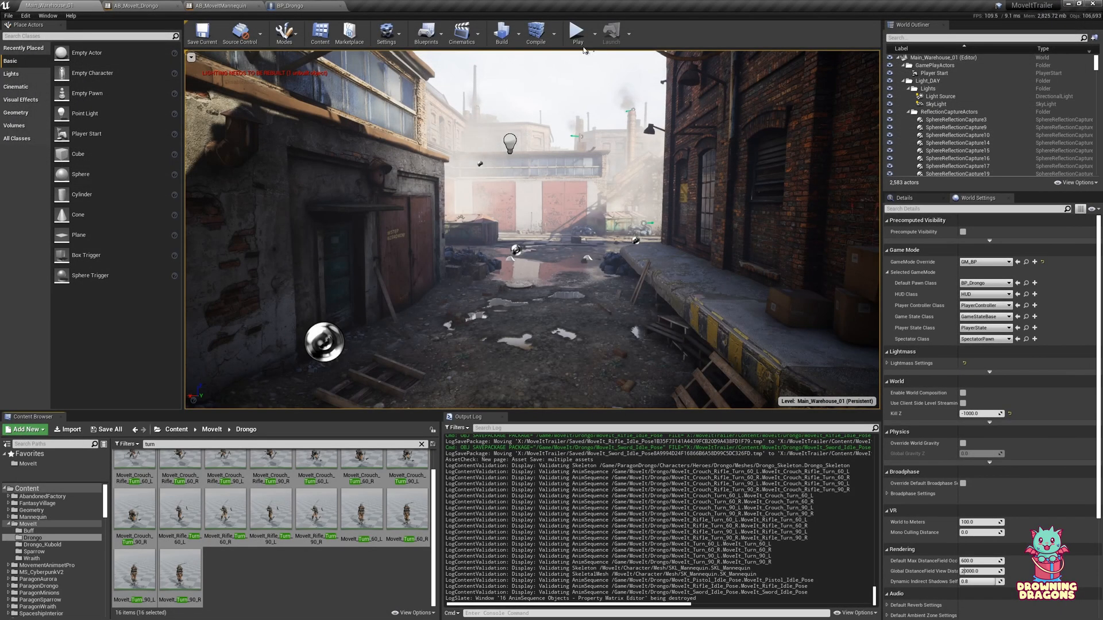
# - Play-test the level, moving the Drongo character through the yard to examine the turn animations, and end the session
pyautogui.hotkey('alt', 'p')
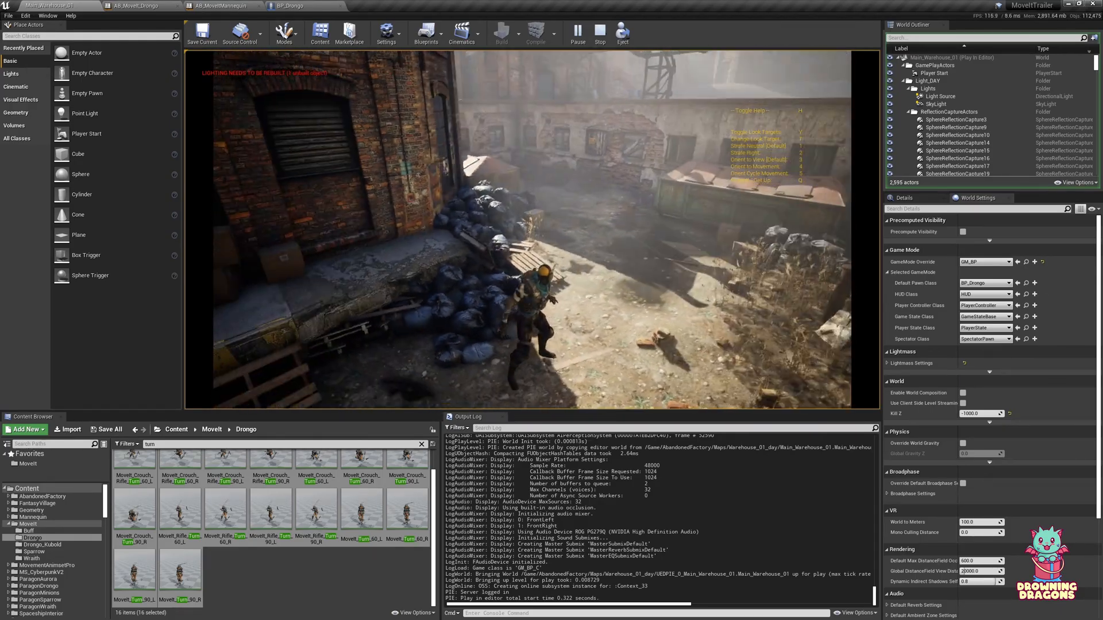
pyautogui.press('w')
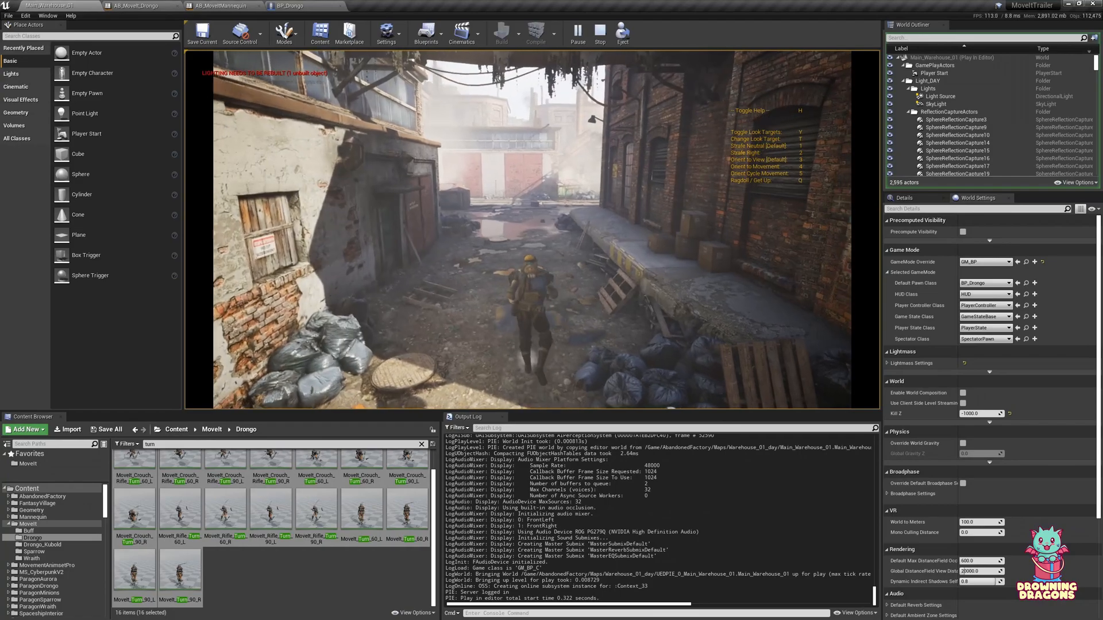
pyautogui.press('w')
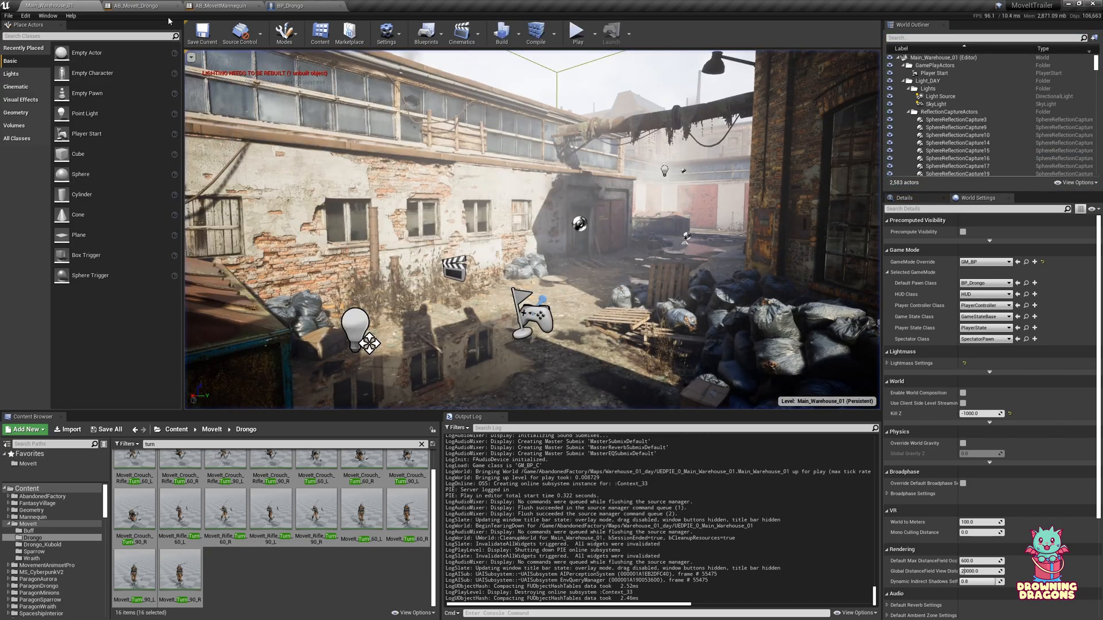
# - In AB_MoveIt_Drongo, open the Standing state machine inside Unarmed Movement and add a second transition from Stop to Idle
pyautogui.click(163, 6)
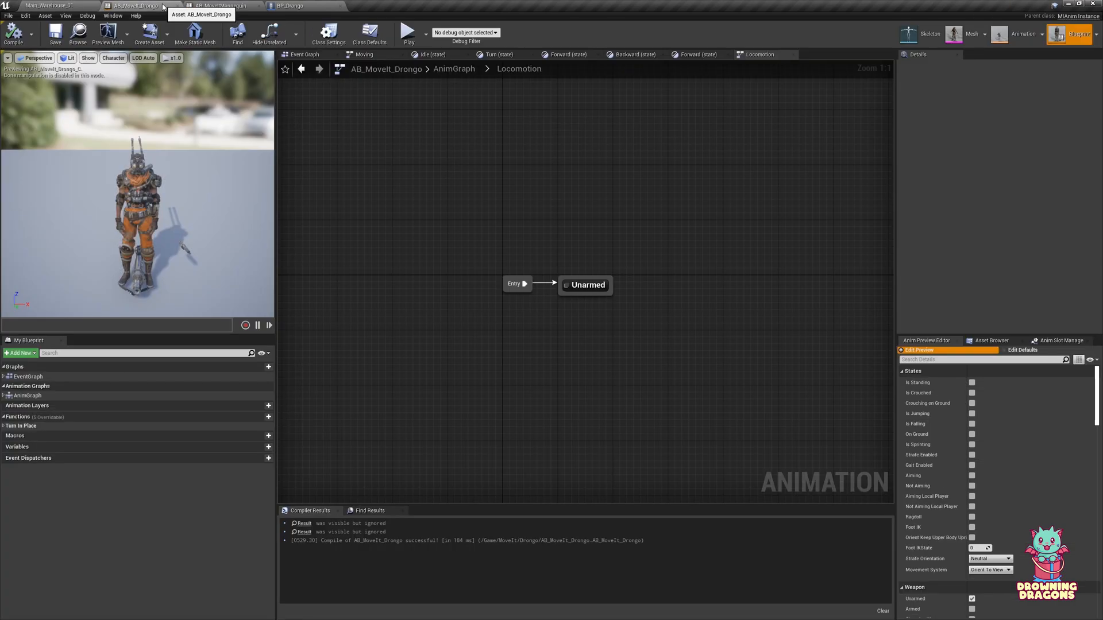
pyautogui.doubleClick(590, 286)
pyautogui.doubleClick(534, 292)
pyautogui.doubleClick(531, 375)
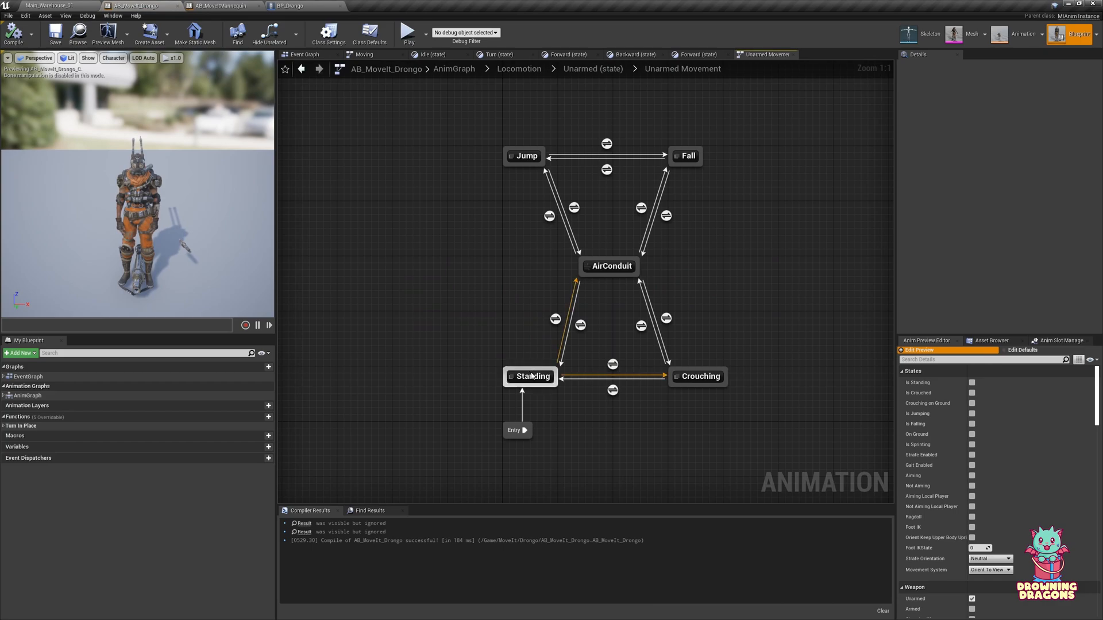
pyautogui.doubleClick(499, 294)
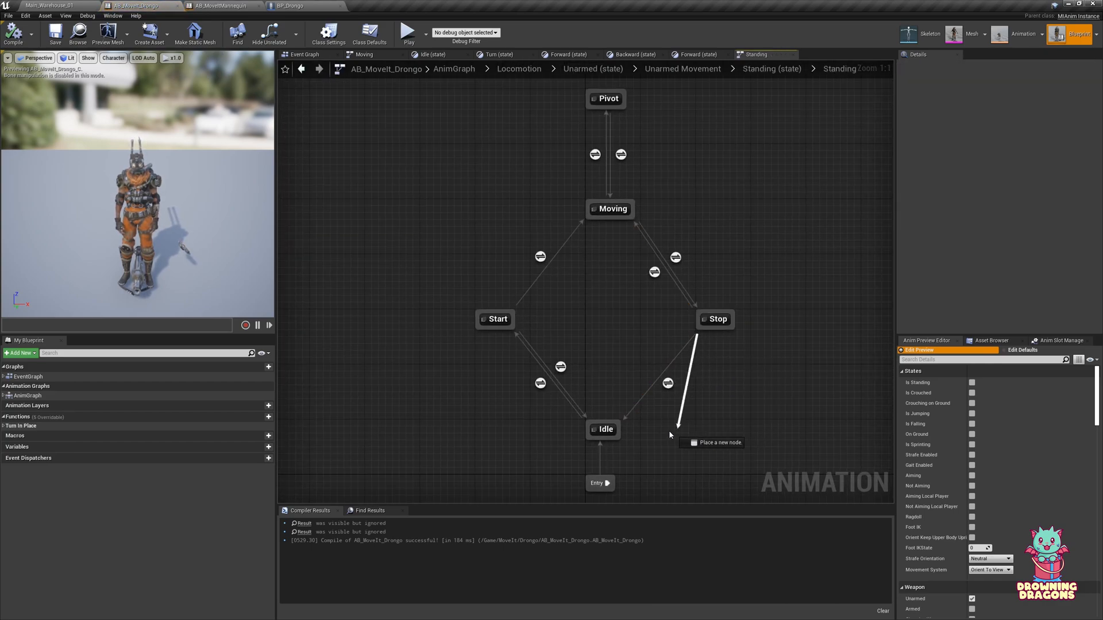
pyautogui.moveTo(620, 436); pyautogui.dragTo(620, 436)
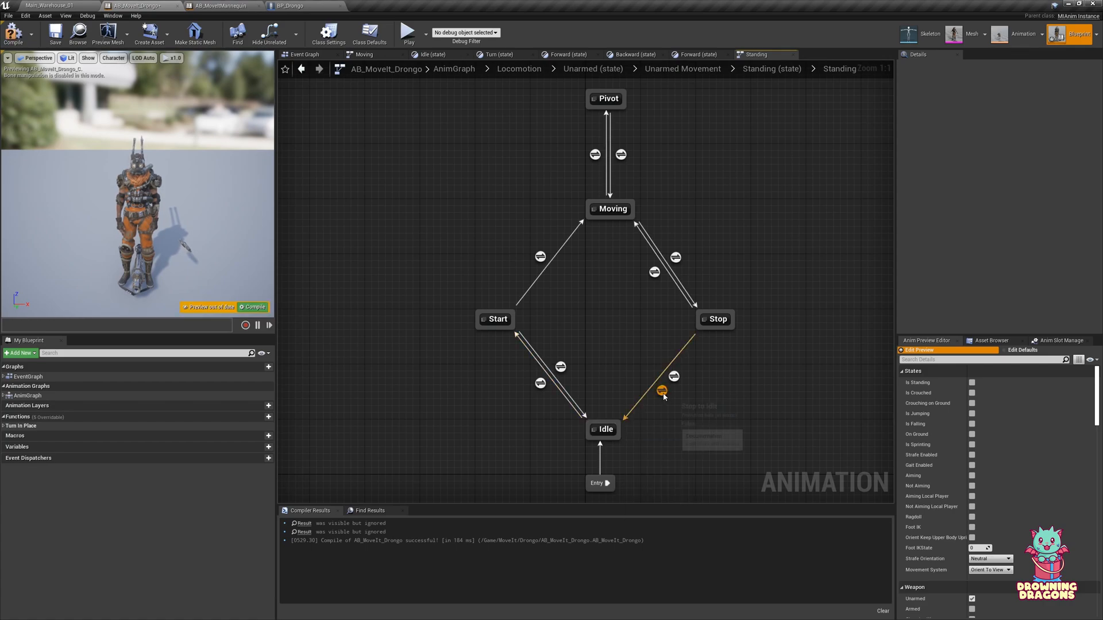
pyautogui.click(674, 378)
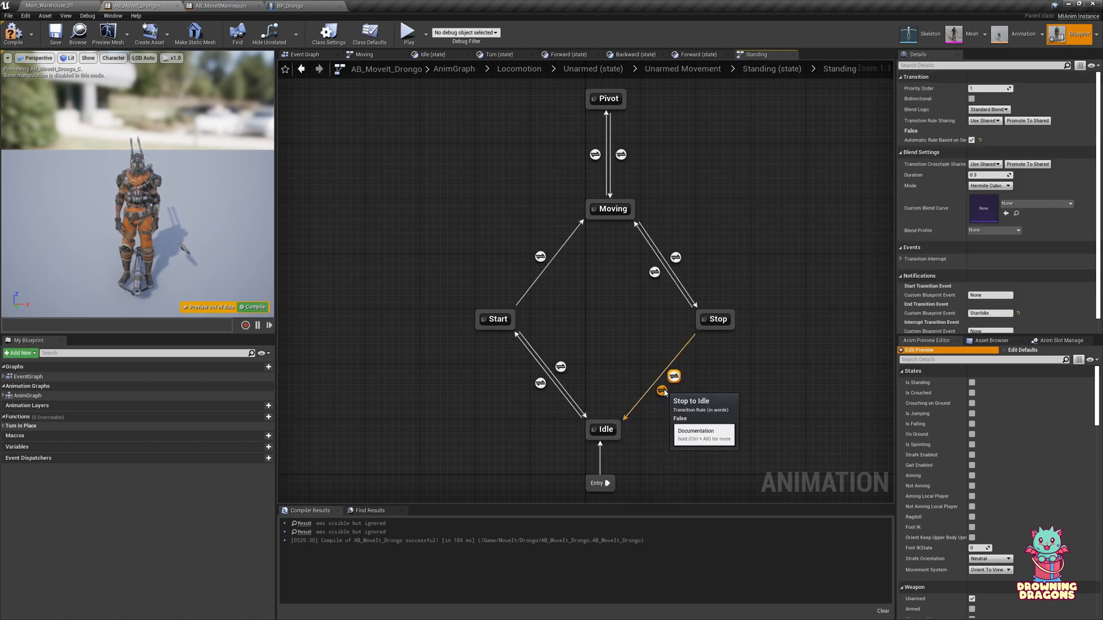
# - Build the new Stop to Idle rule by feeding Is Stopping through a NOT Boolean into Can Enter Transition, and compile and save
pyautogui.doubleClick(664, 390)
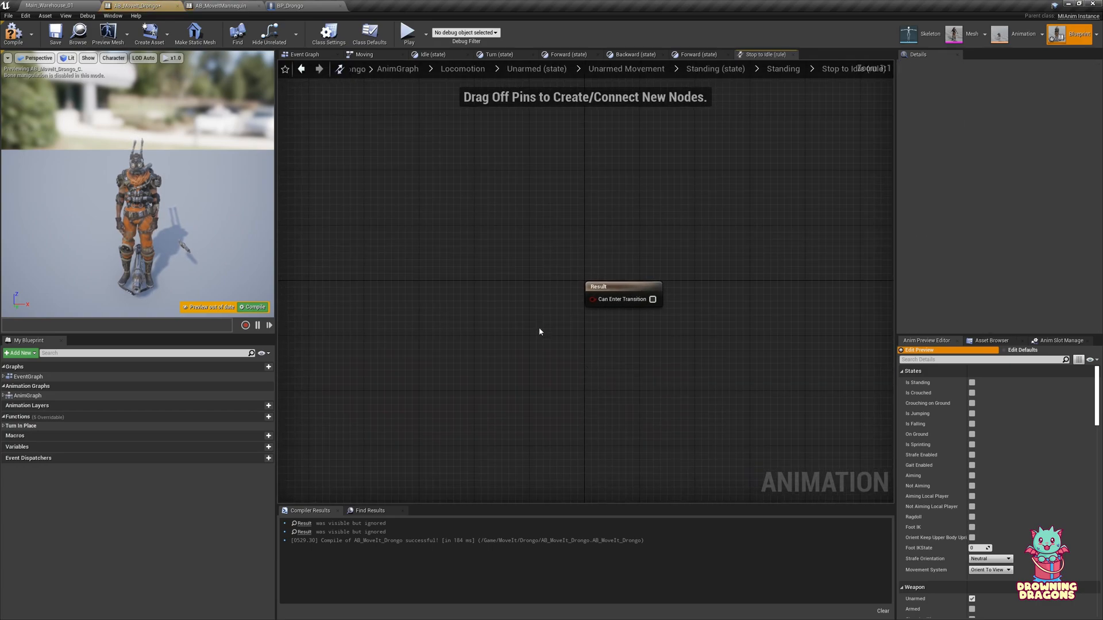
pyautogui.rightClick(348, 305)
pyautogui.write('is stopping')
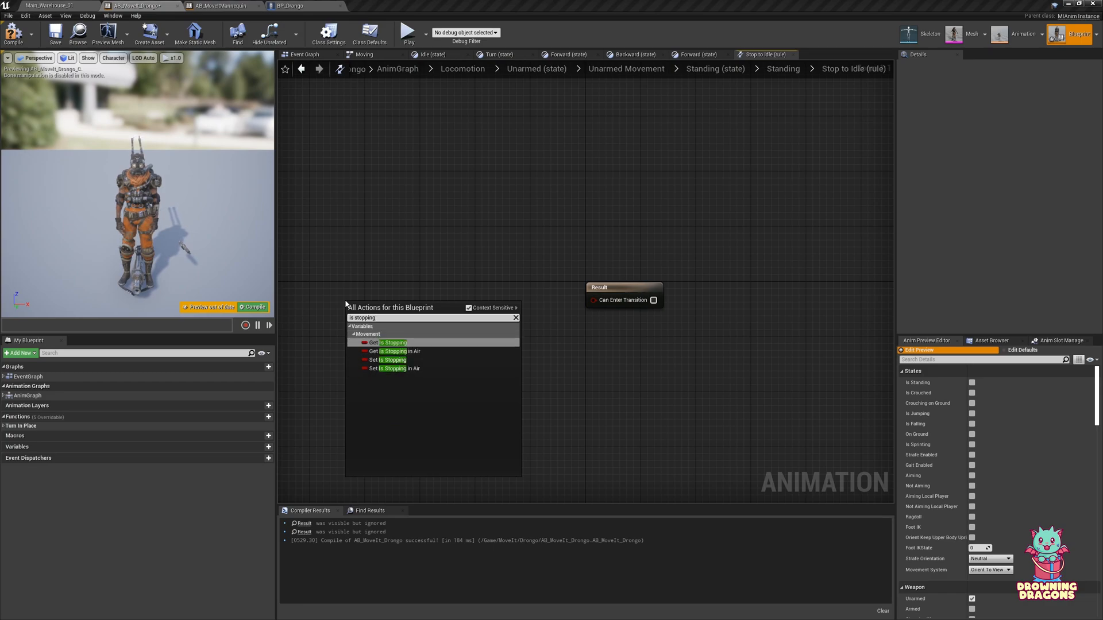
pyautogui.press('Return')
pyautogui.moveTo(452, 306); pyautogui.dragTo(452, 306)
pyautogui.write('not')
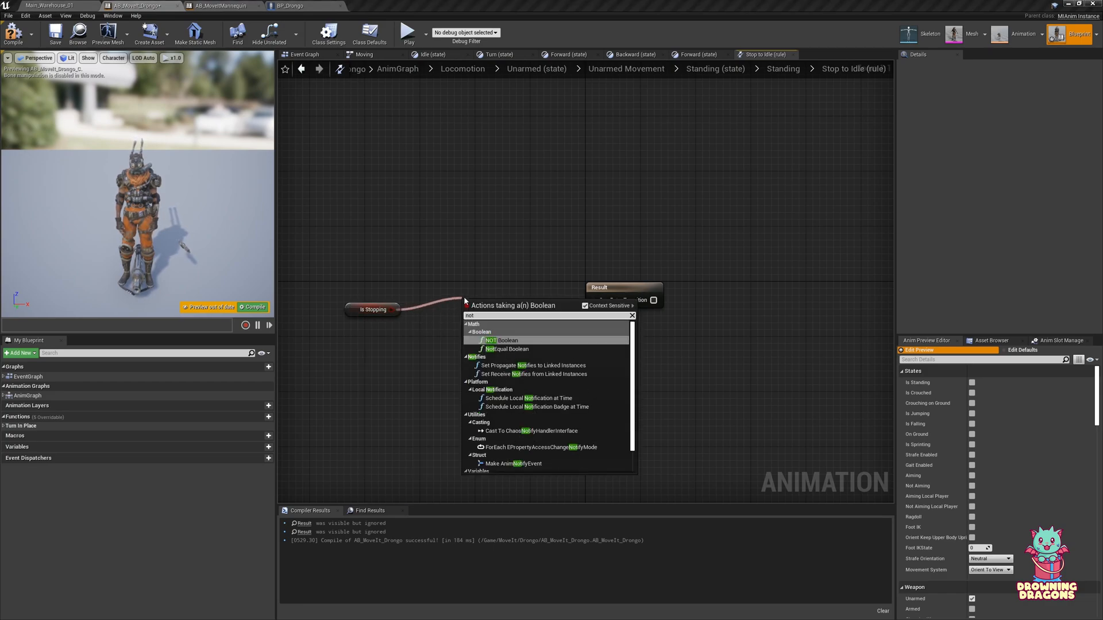
pyautogui.press('Return')
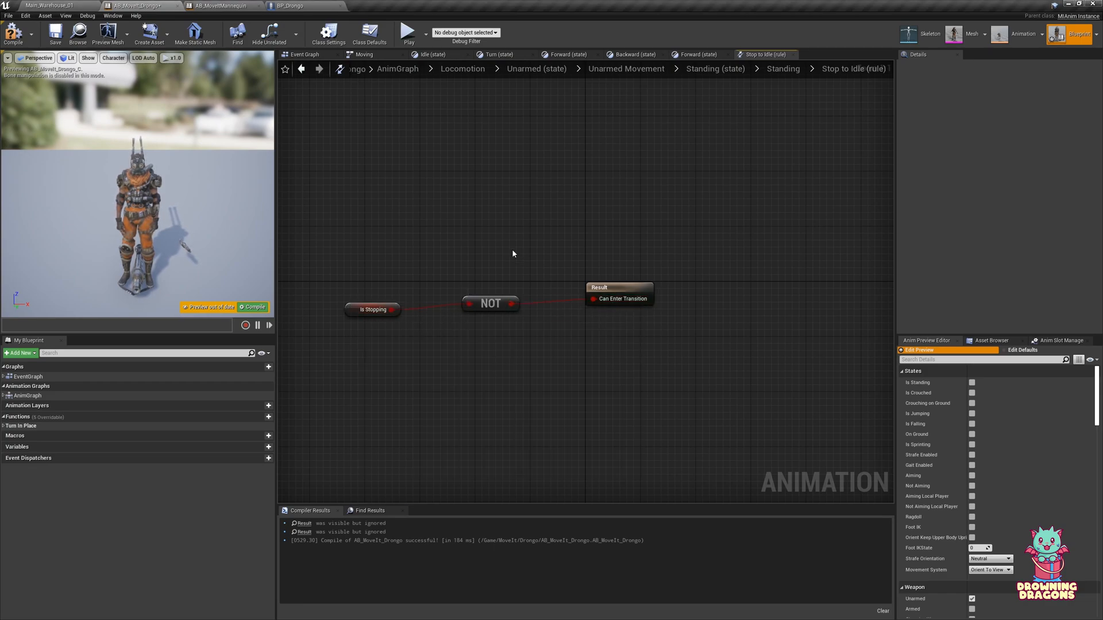
pyautogui.click(55, 36)
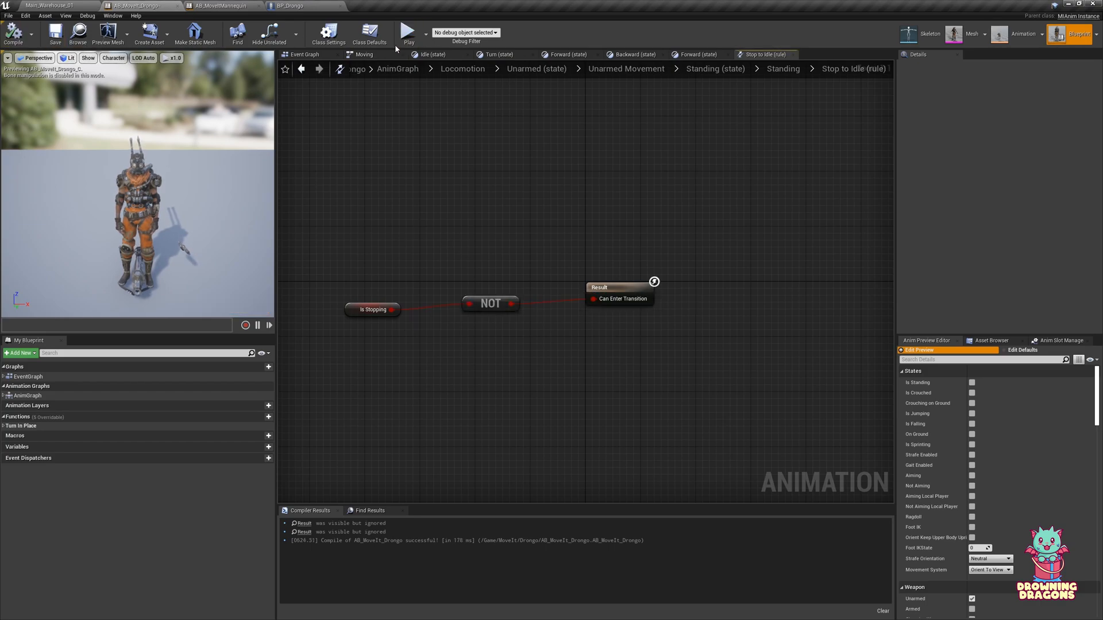
# - Play-test the level, walking the Drongo character forward repeatedly to check how it stops into idle, and end the session
pyautogui.hotkey('alt', 'p')
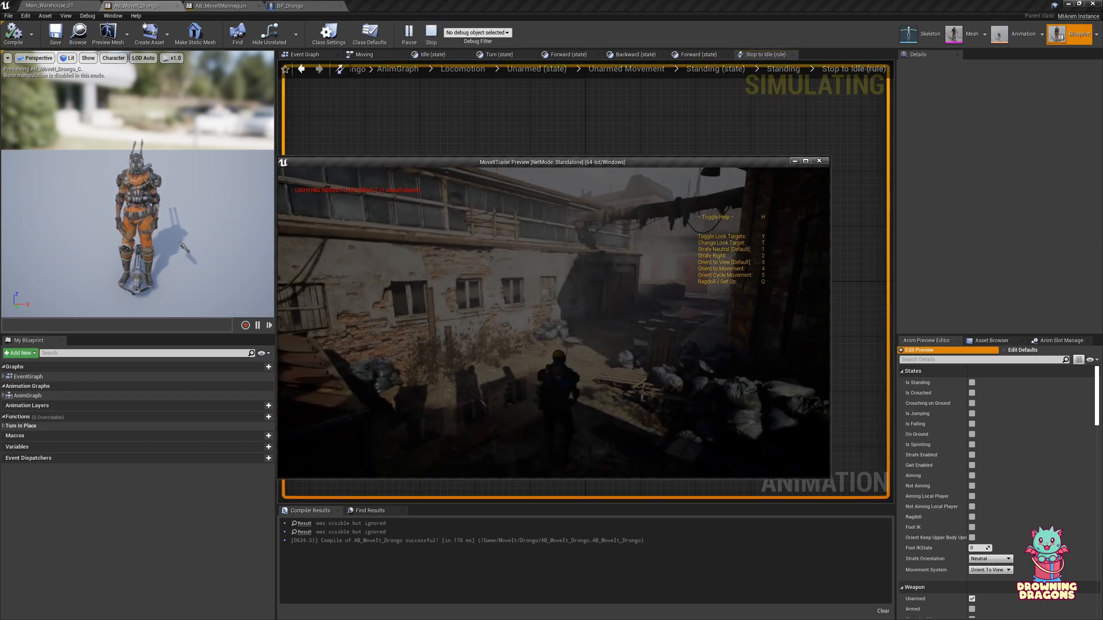
pyautogui.press('w')
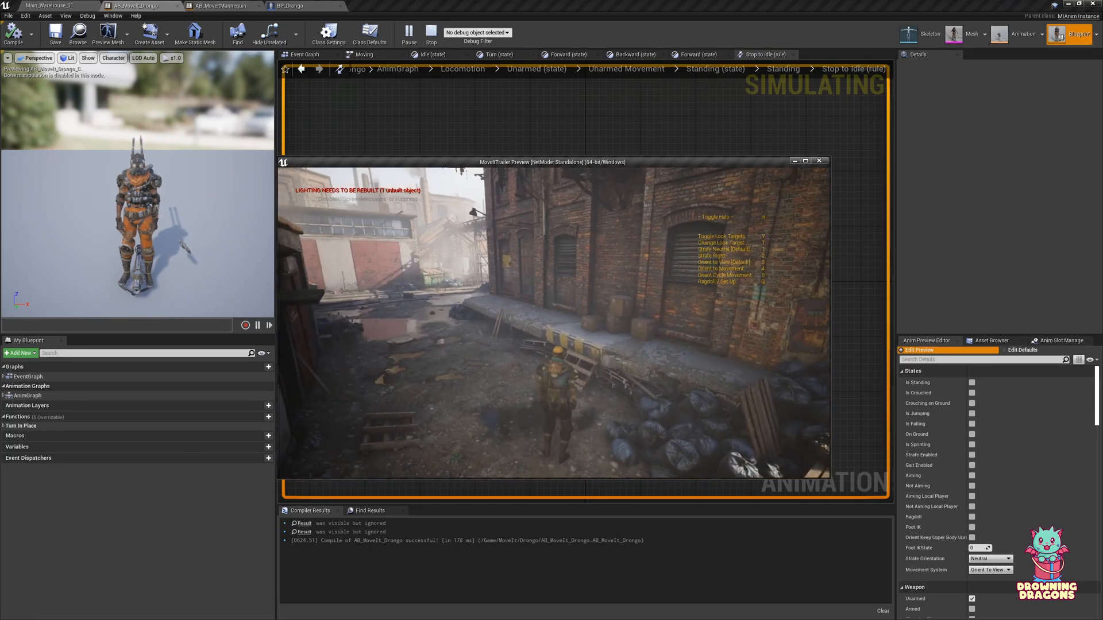
pyautogui.press('w')
pyautogui.press('w')
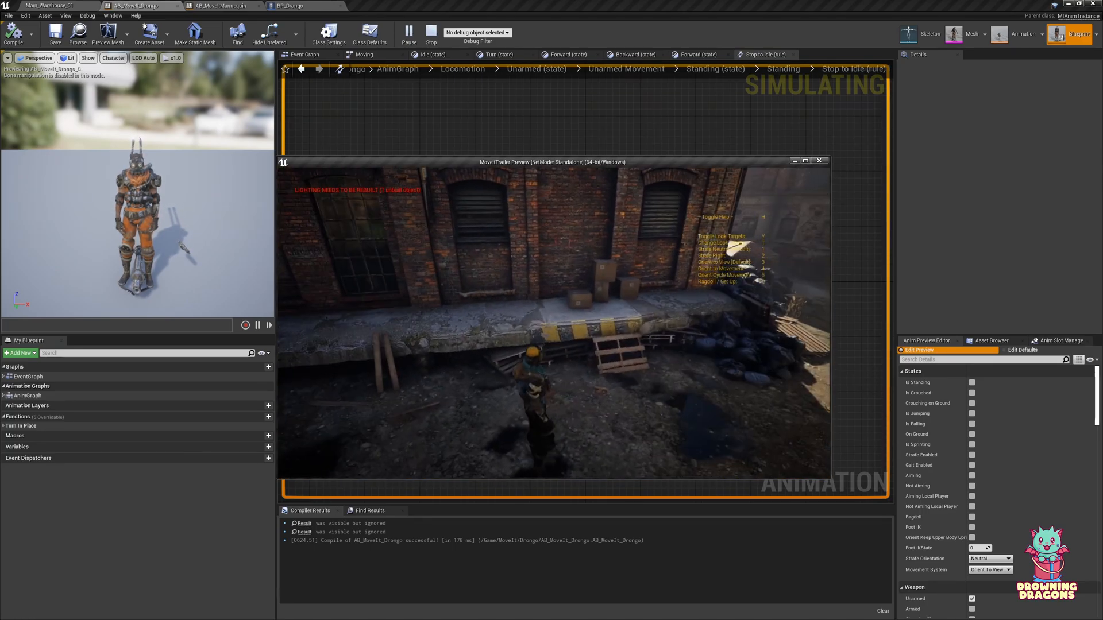
pyautogui.press('Escape')
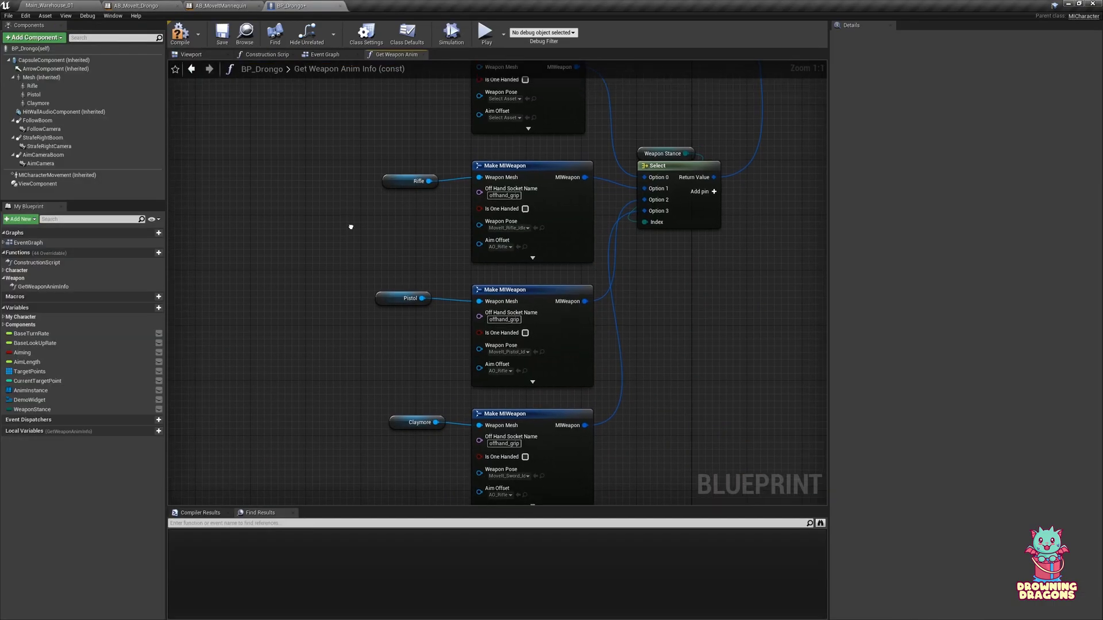
# - Play-test from BP_Drongo, stop the session, and enable Is One Handed on the Pistol's Make MIWeapon node
pyautogui.click(503, 34)
pyautogui.click(540, 76)
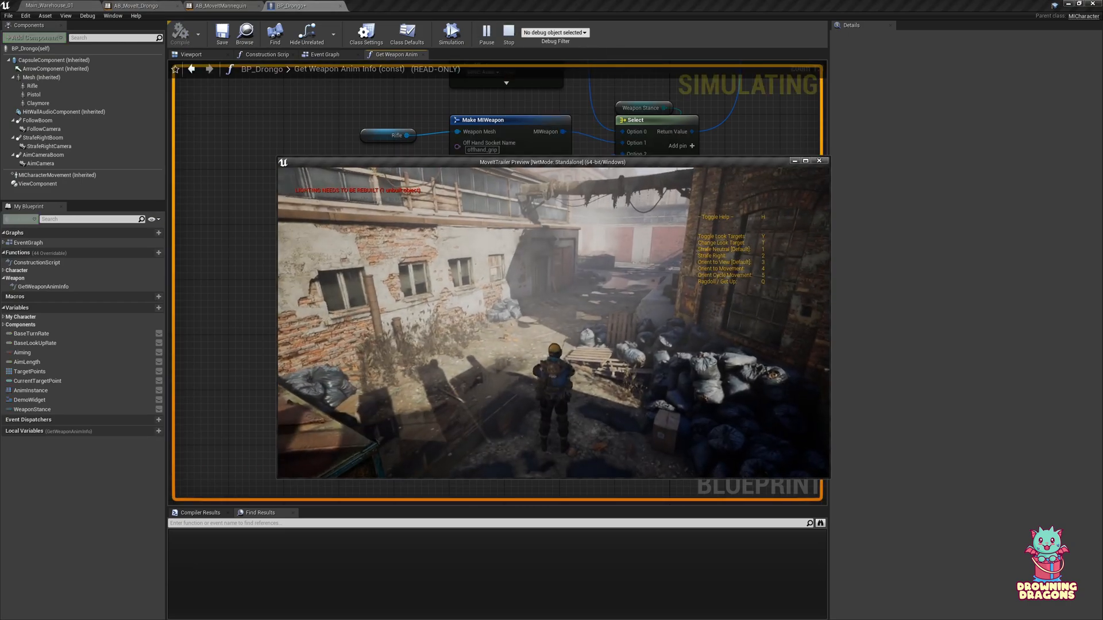
pyautogui.press('Escape')
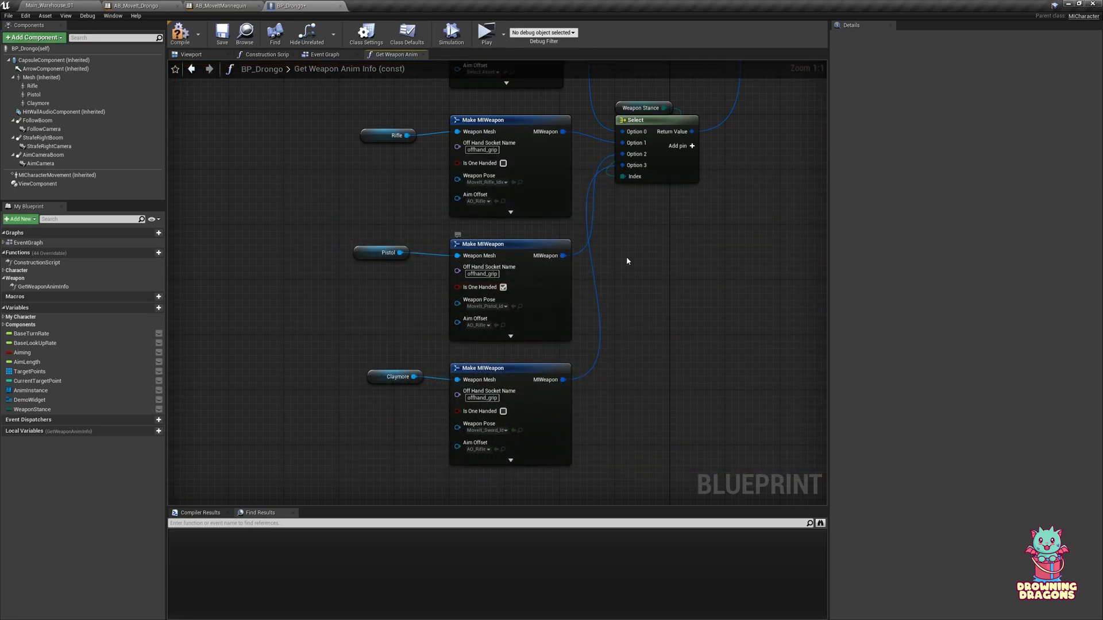
# - Check the weapon poses in play, enable Is One Handed on the Claymore's Make MIWeapon node, and start another play-test
pyautogui.hotkey('alt', 'p')
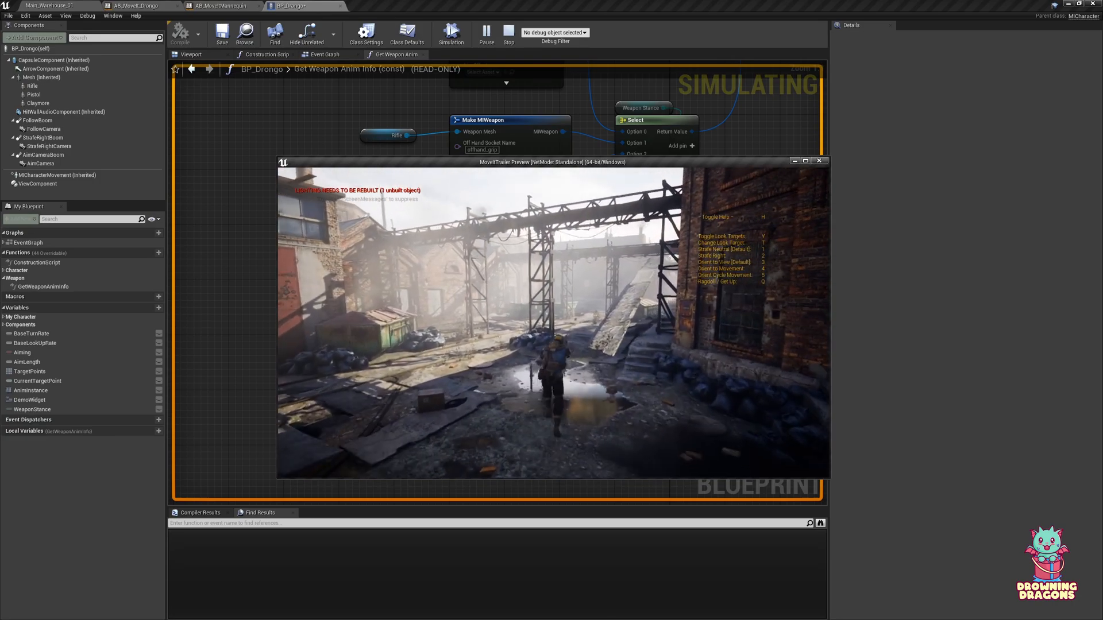
pyautogui.press('Escape')
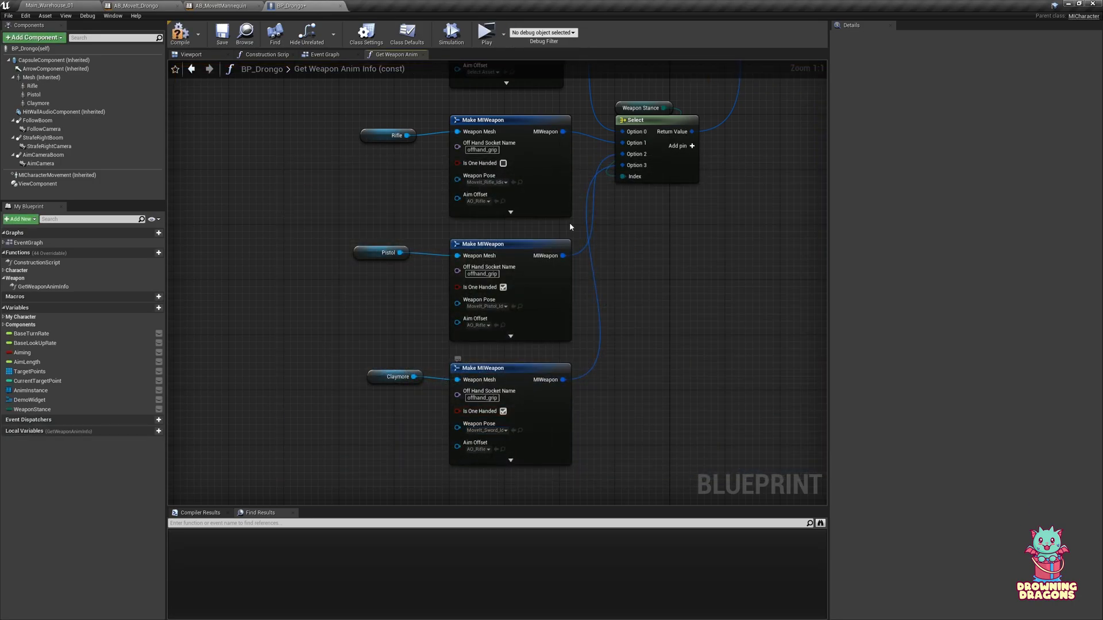
pyautogui.hotkey('alt', 'p')
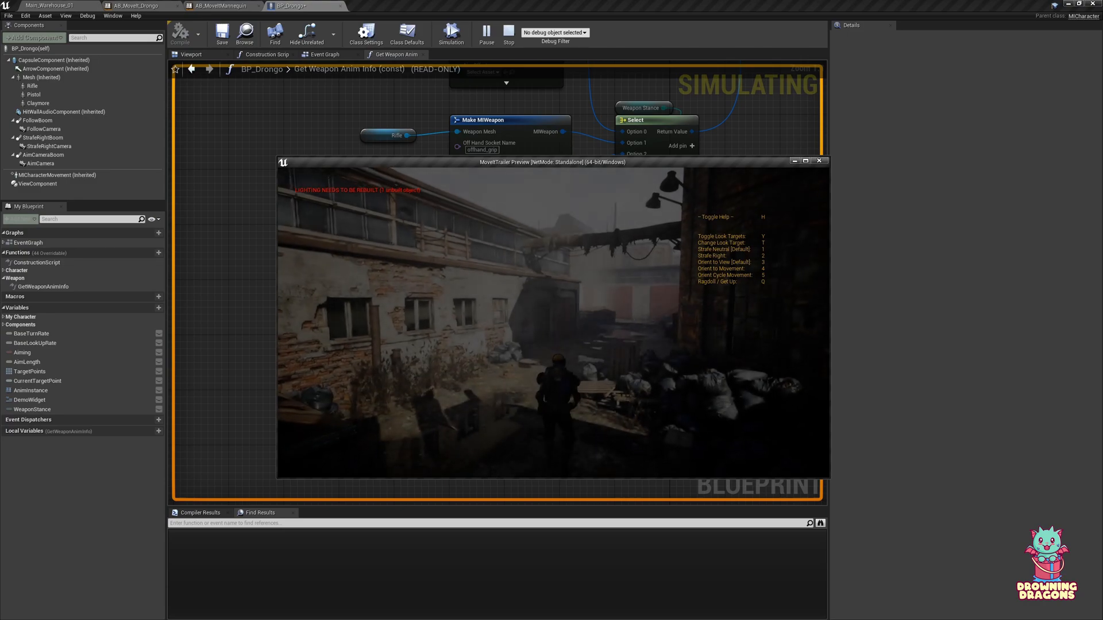